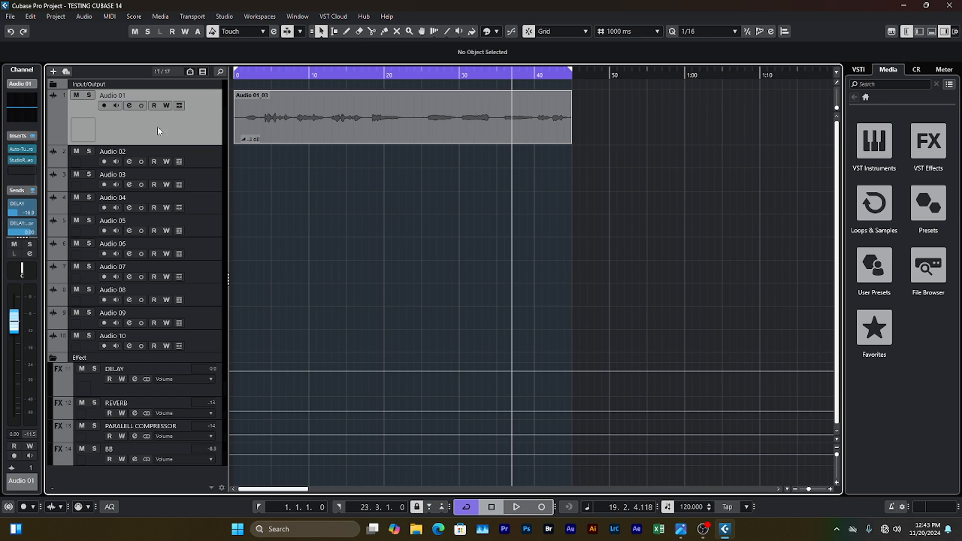
- Colour the Audio 01 track orange using the Colorize Selected Tracks palette
right_click(202, 122)
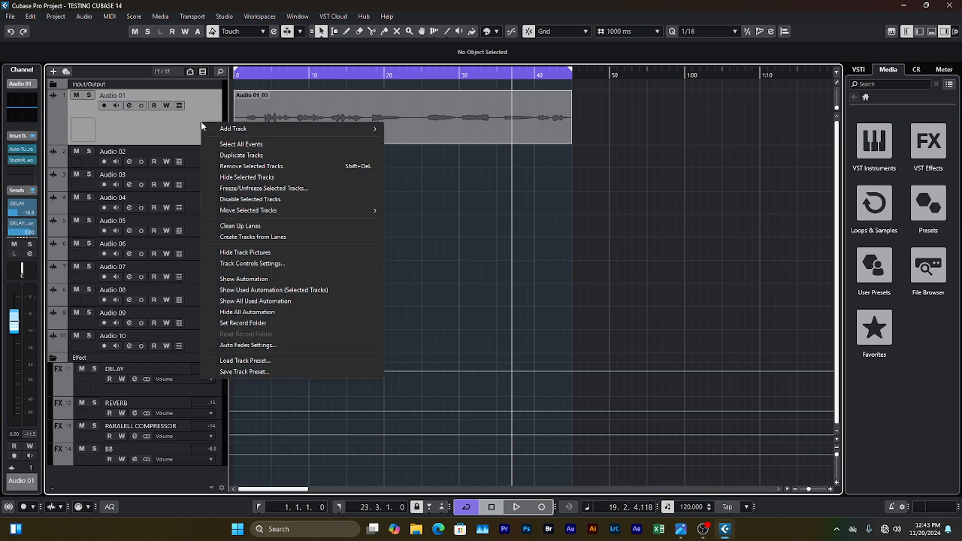
left_click(185, 119)
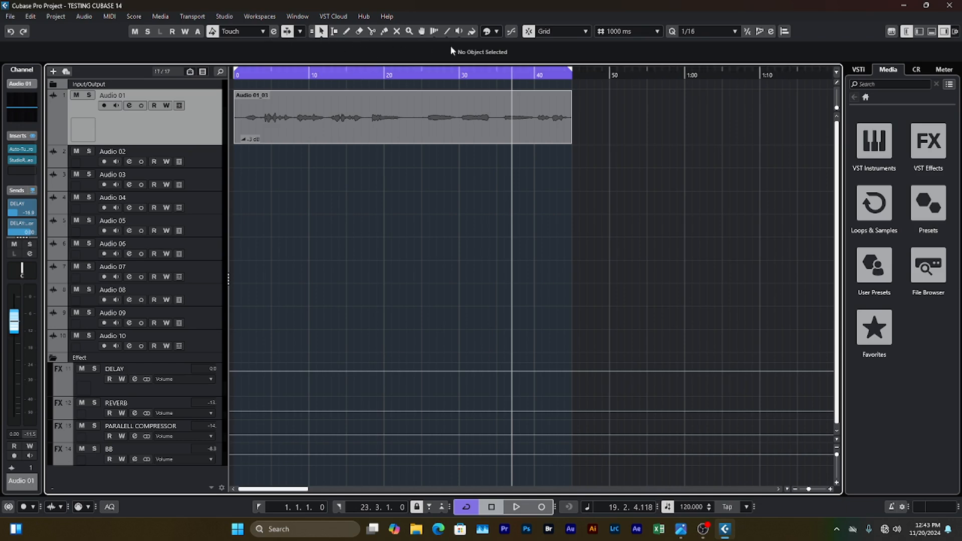
left_click(491, 34)
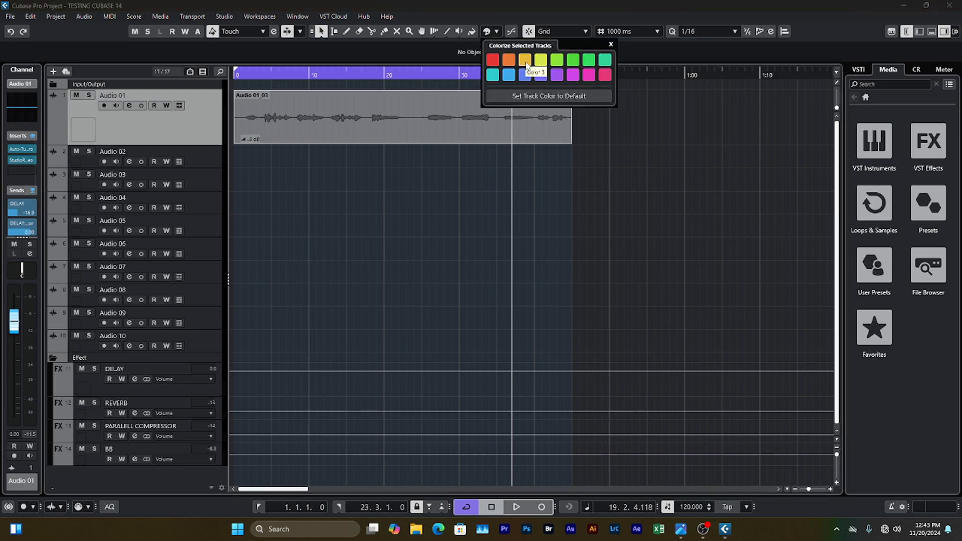
left_click(508, 61)
left_click(182, 129)
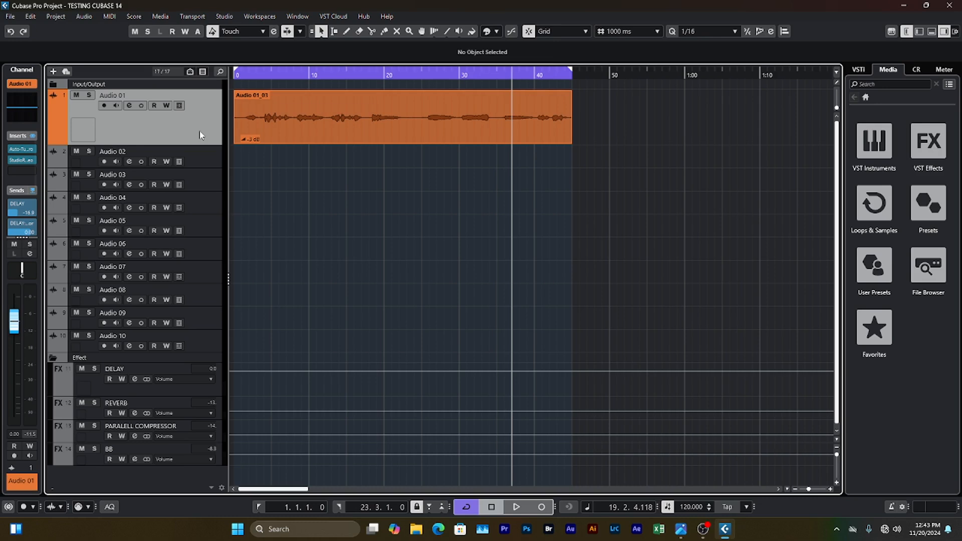
- Play the Audio 01 recording from the very start of the project to hear its processed sound, and stop playback
left_click(234, 76)
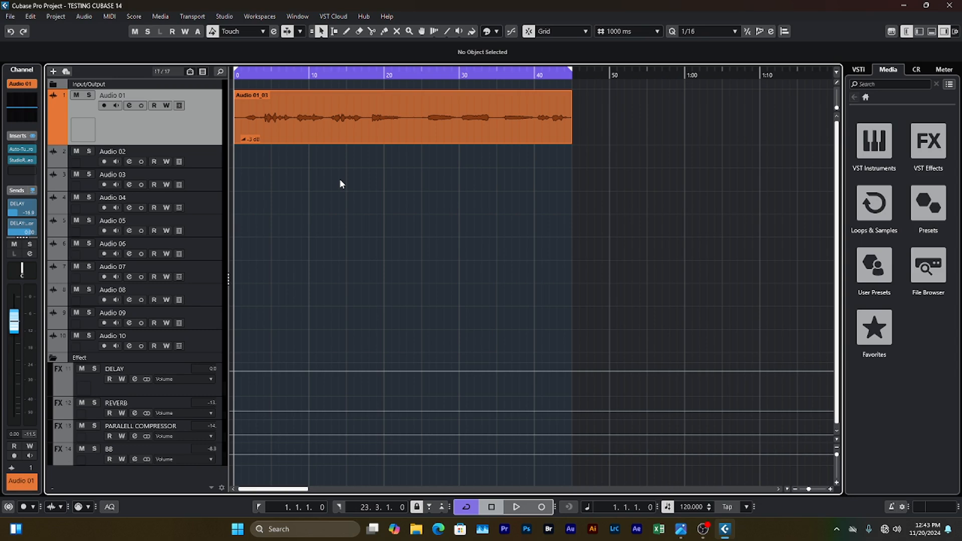
key("space")
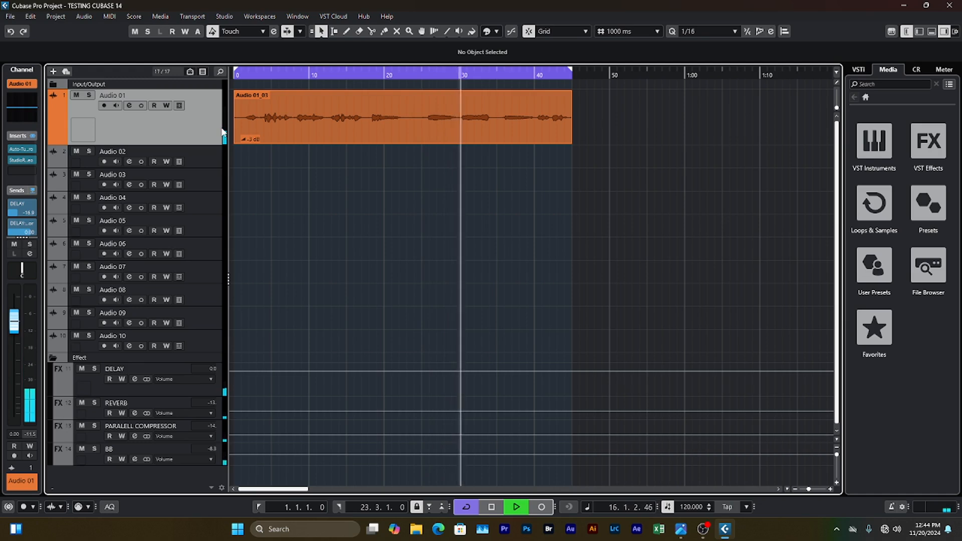
right_click(172, 128)
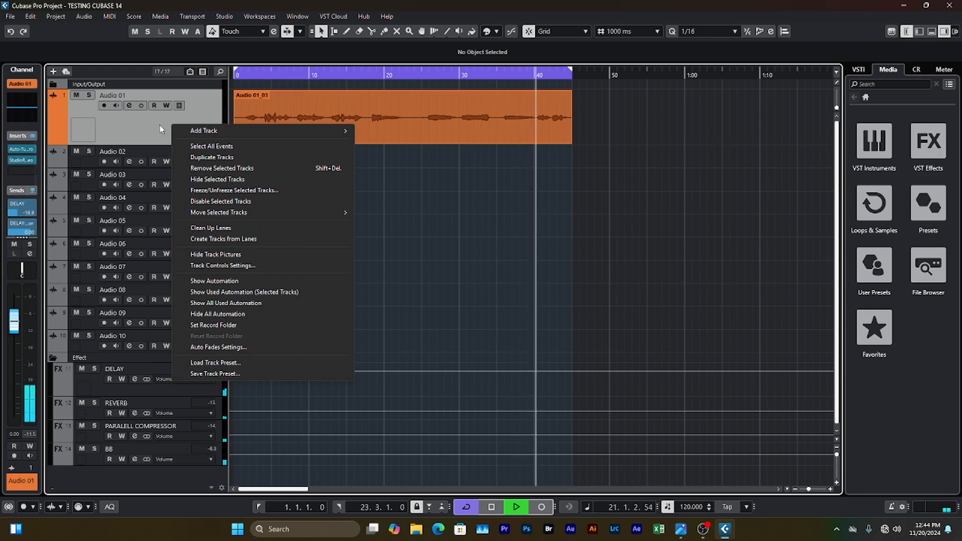
left_click(171, 121)
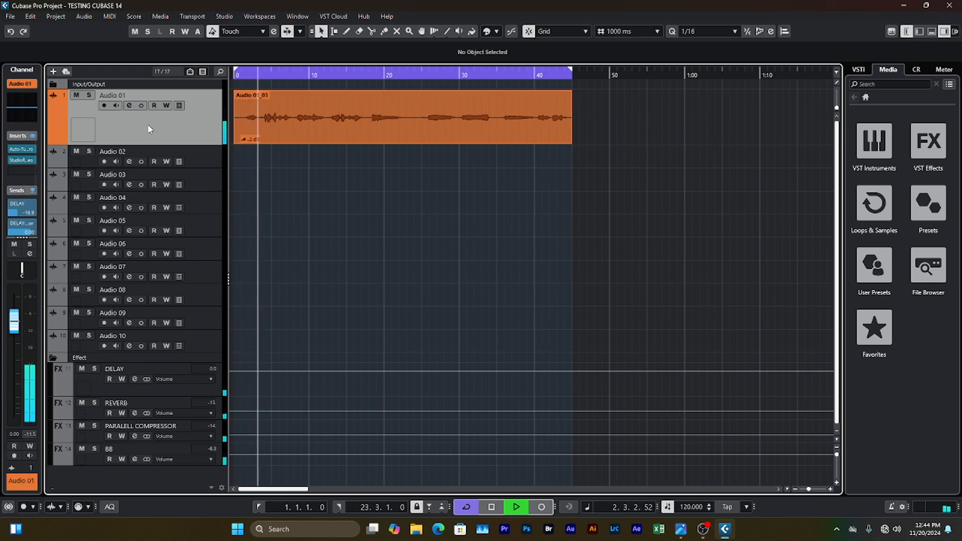
key("space")
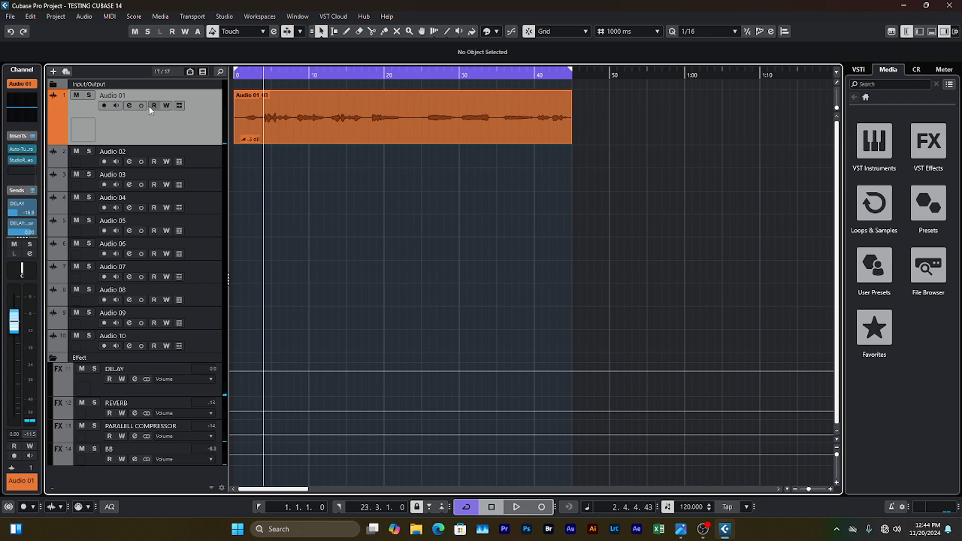
- Bypass the Auto-Tune Pro insert in the Audio 01 channel settings, and close the settings window
left_click(129, 107)
left_click_drag(527, 106, 547, 141)
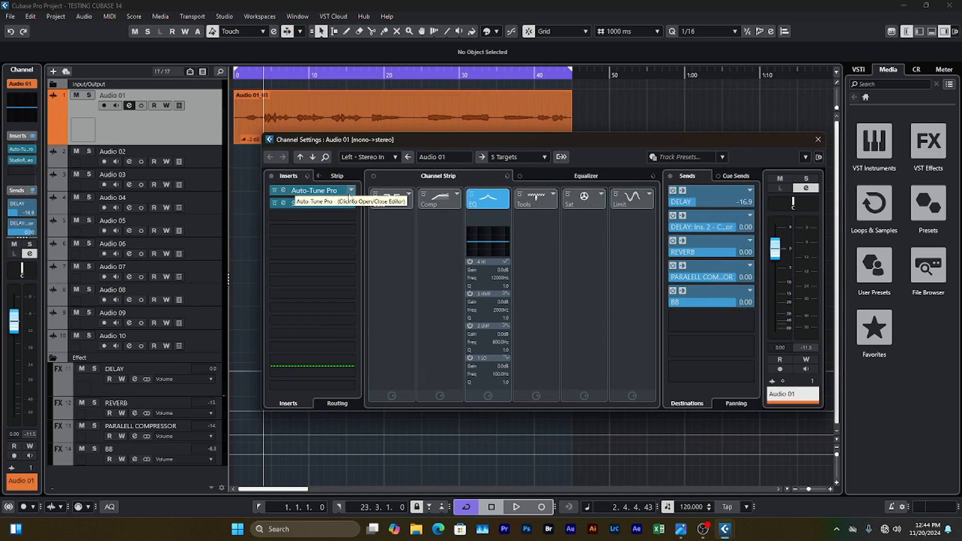
left_click(274, 191)
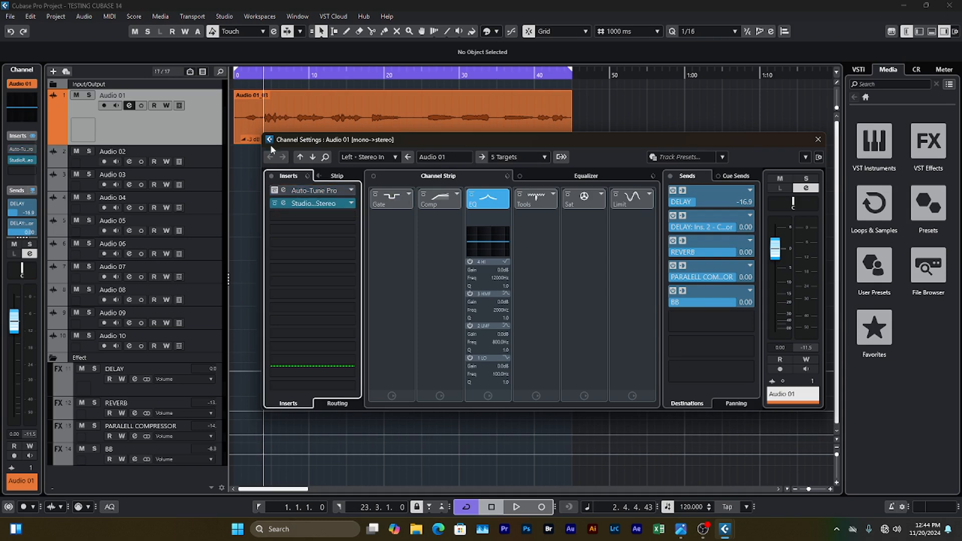
left_click_drag(437, 143, 423, 141)
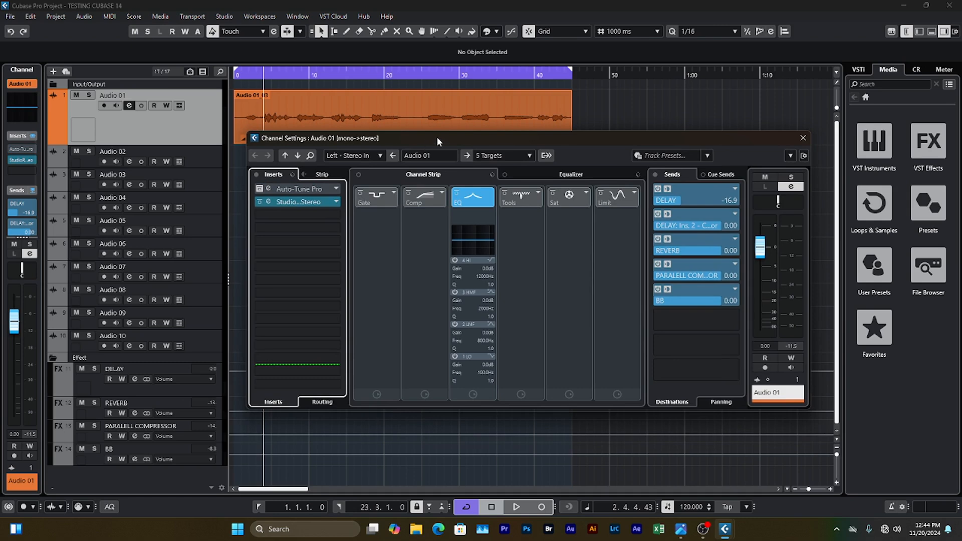
key("e")
- Play Audio 01 from about 1 second, jump to about 25 seconds to compare that passage, and stop playback
left_click(241, 76)
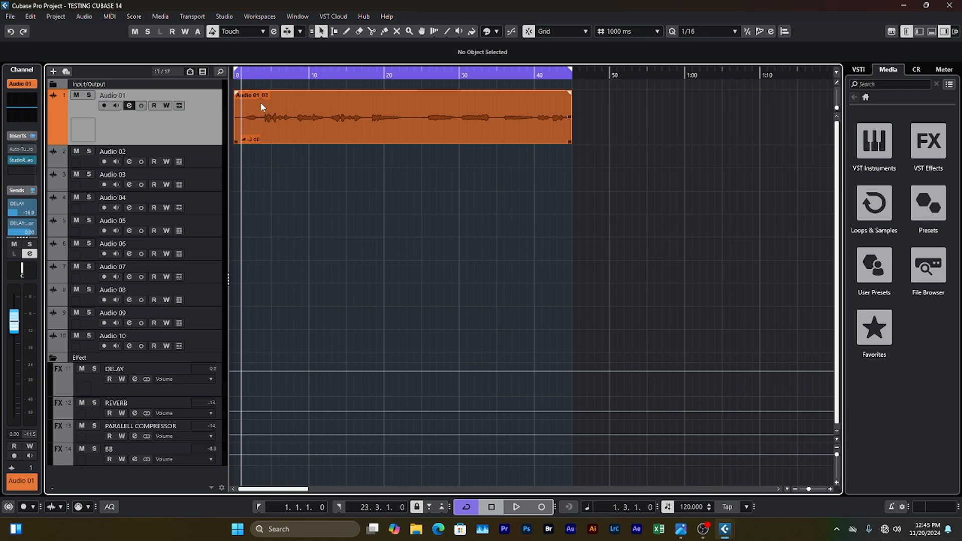
key("space")
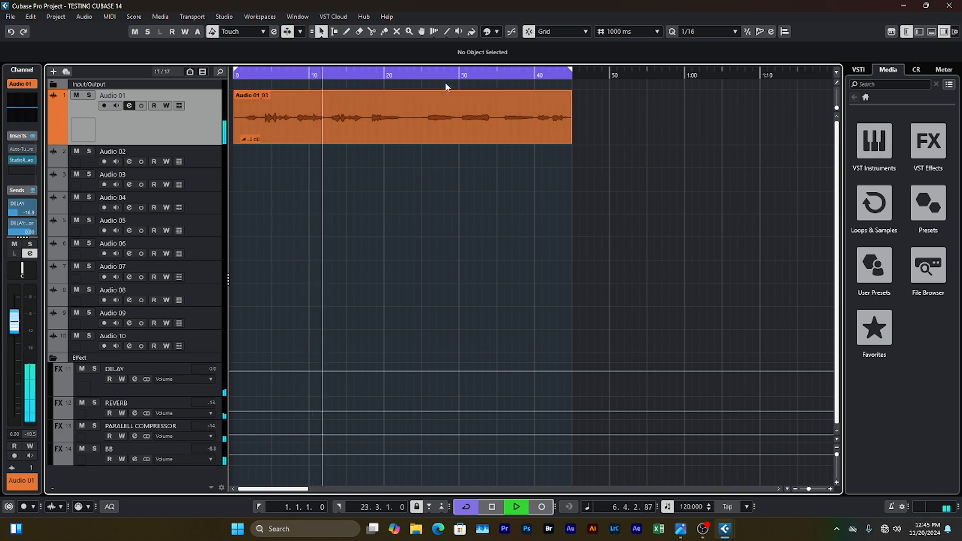
left_click(426, 73)
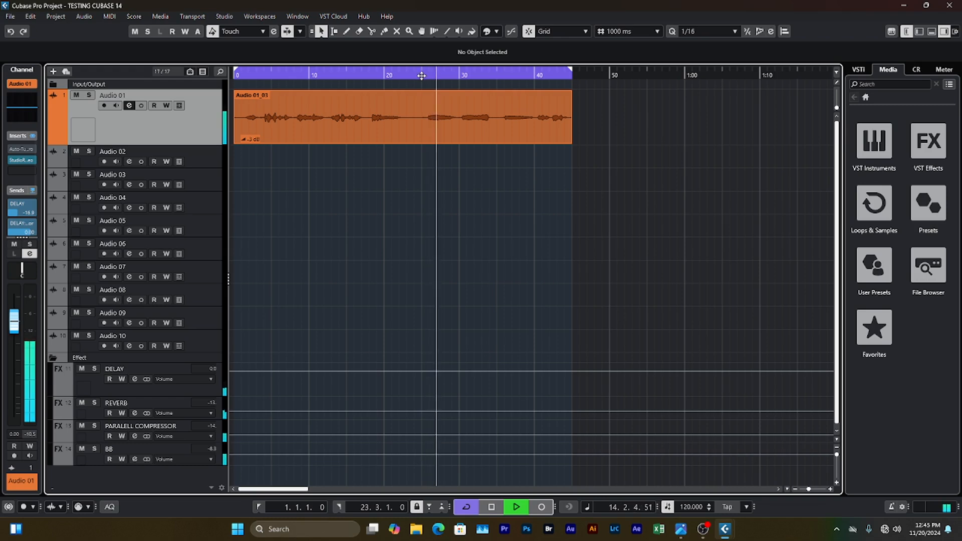
left_click(422, 76)
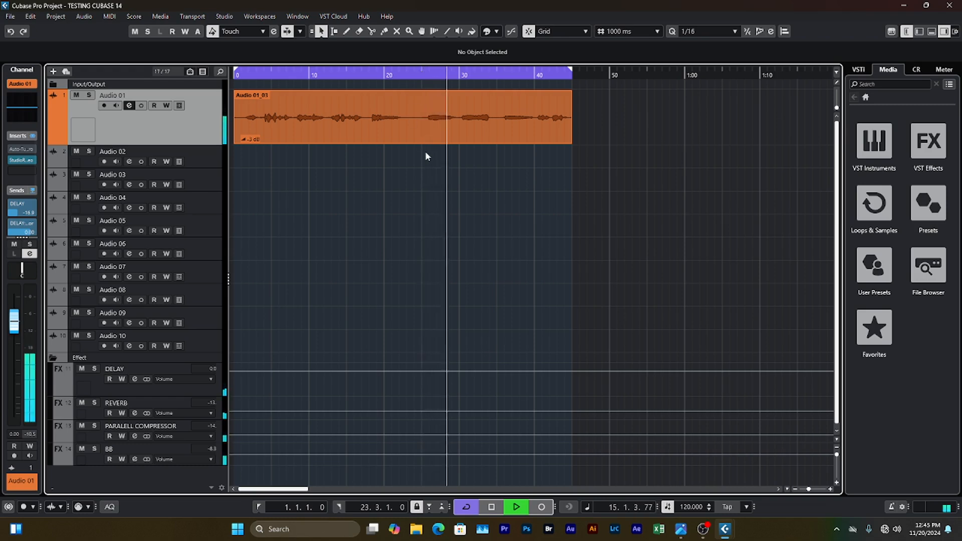
key("space")
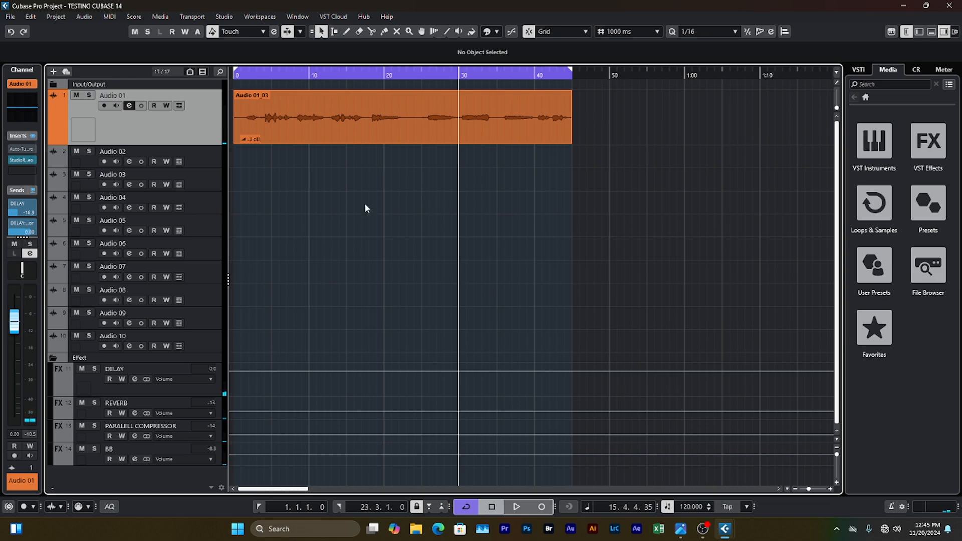
- Open the StudioRack Stereo insert from the Audio 01 channel settings and position its window over the project
left_click(129, 106)
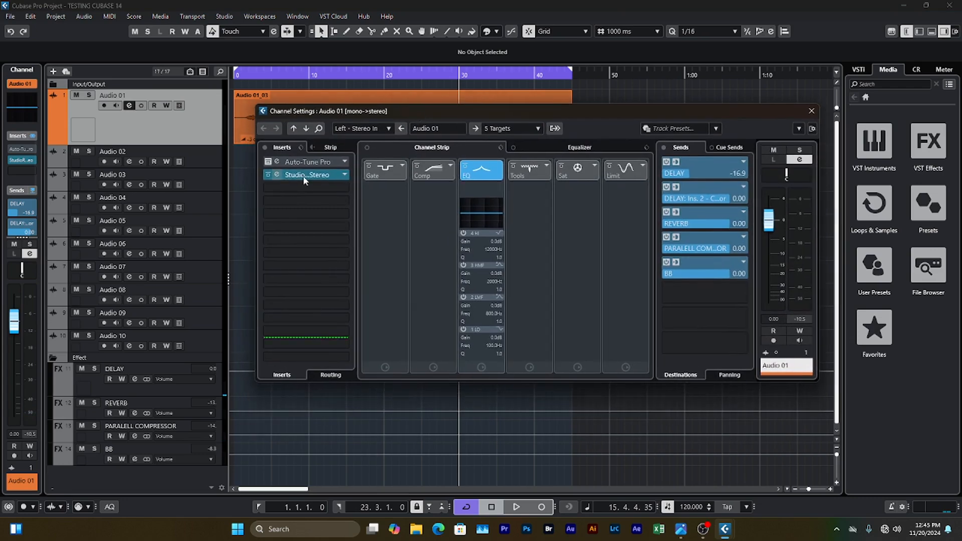
left_click(303, 176)
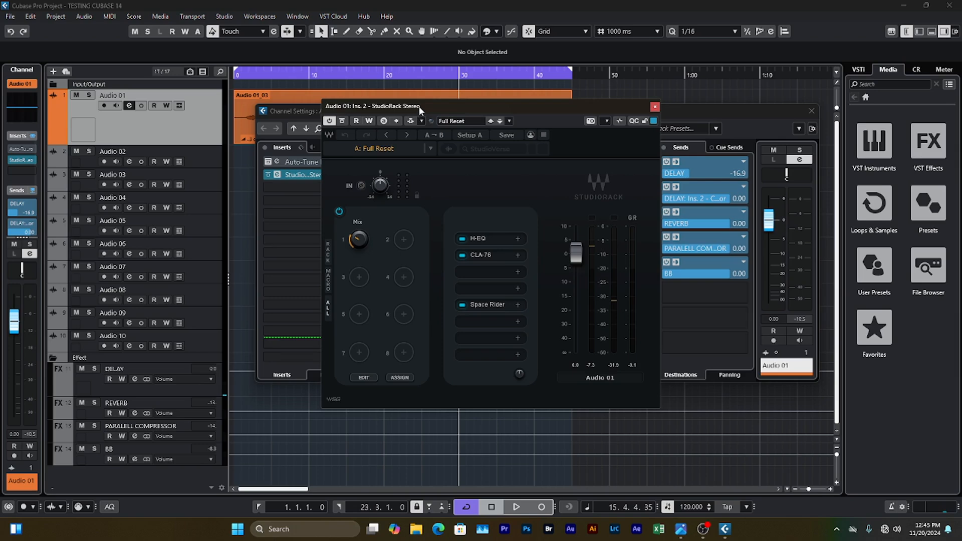
left_click_drag(419, 106, 386, 108)
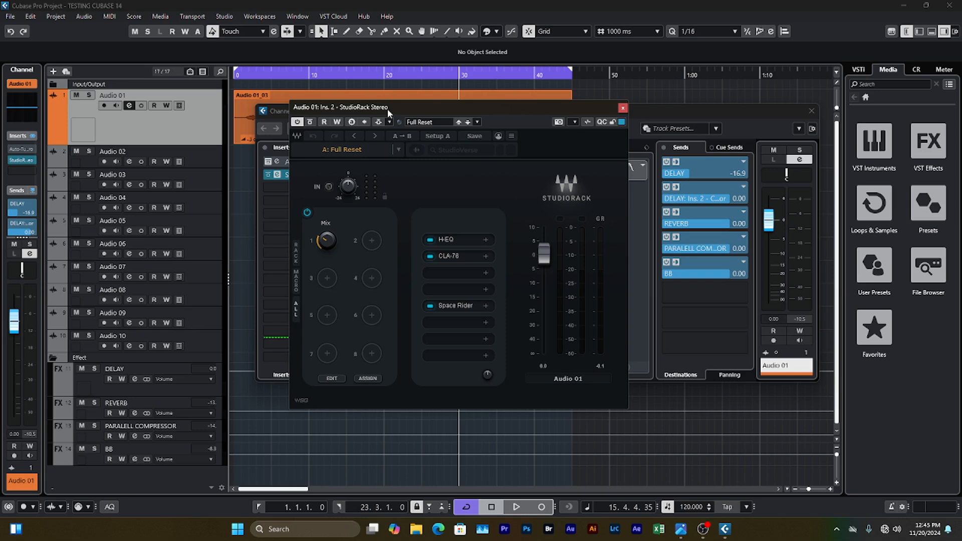
left_click_drag(420, 111, 423, 111)
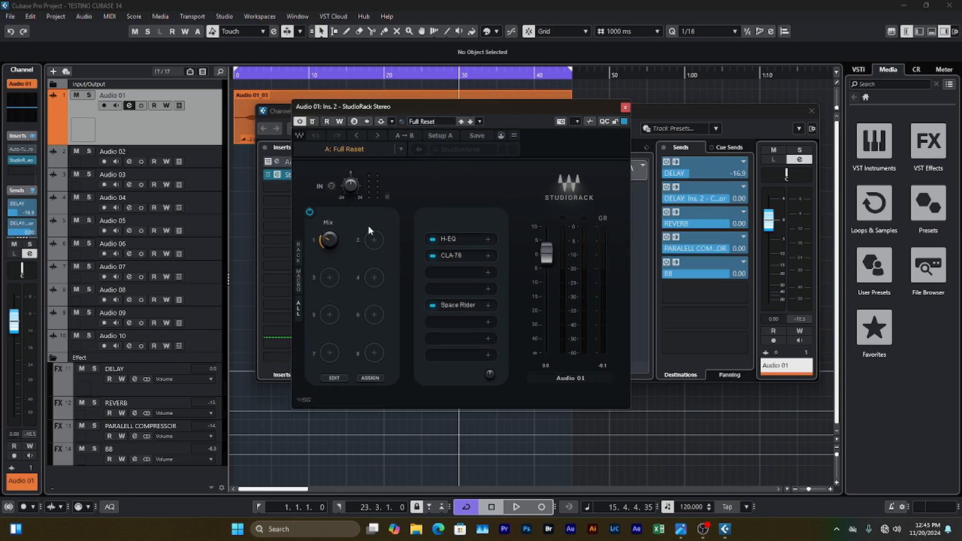
- Compare StudioRack's Macro and All views, finishing in the All view with macros and plug-in rack shown together
left_click(299, 295)
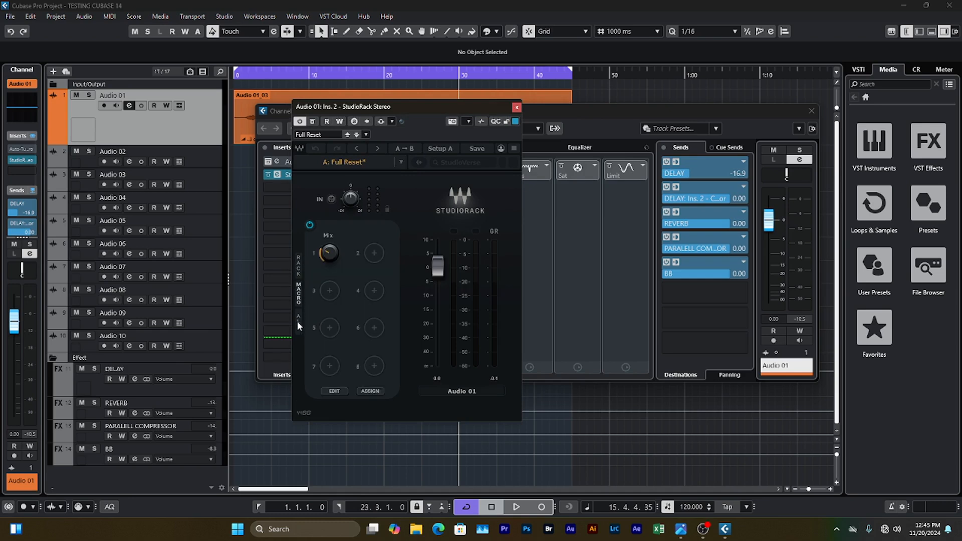
left_click(298, 323)
left_click_drag(484, 110, 490, 103)
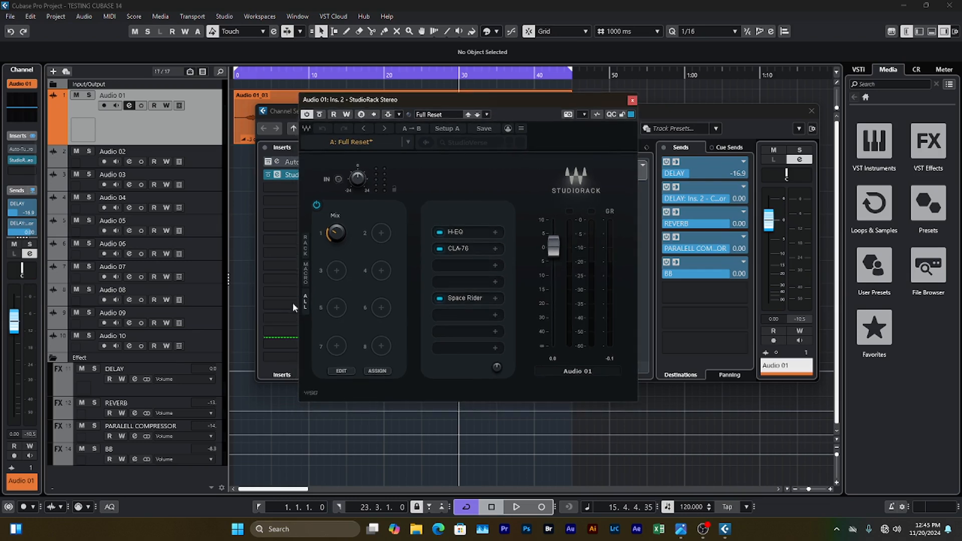
left_click(305, 273)
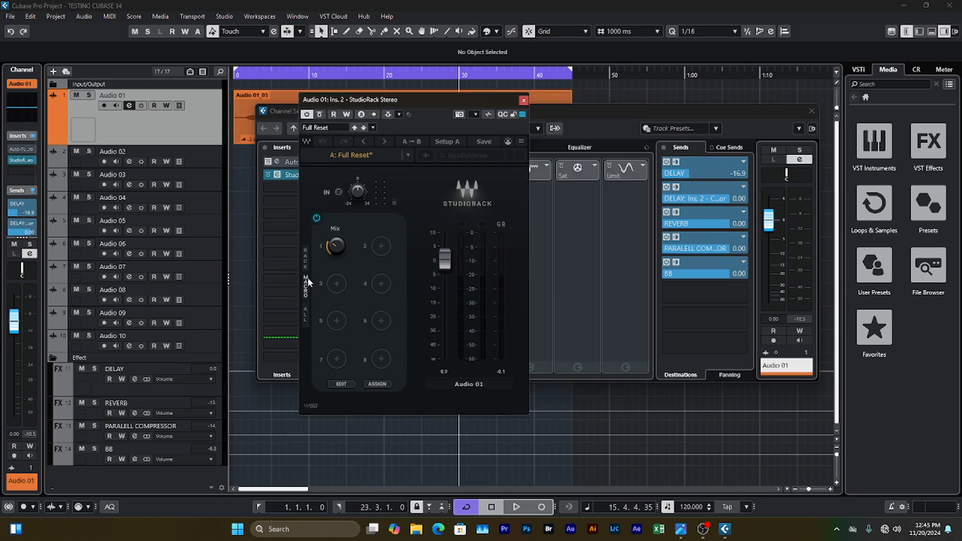
left_click_drag(413, 100, 422, 96)
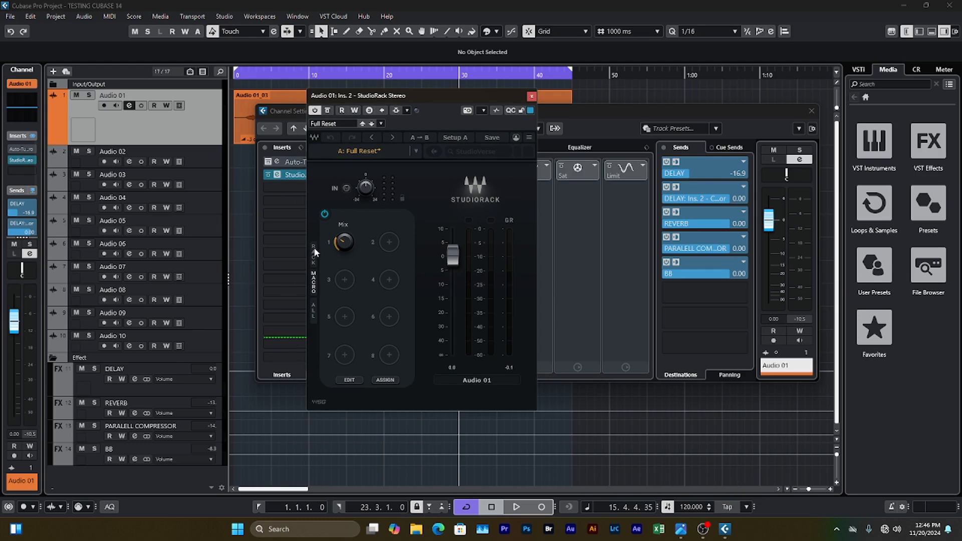
left_click(313, 316)
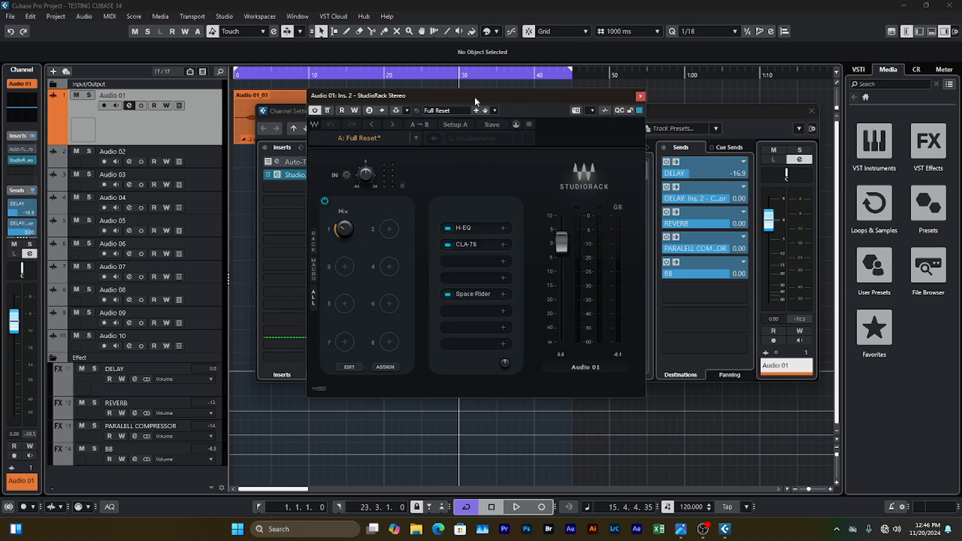
left_click_drag(474, 97, 457, 107)
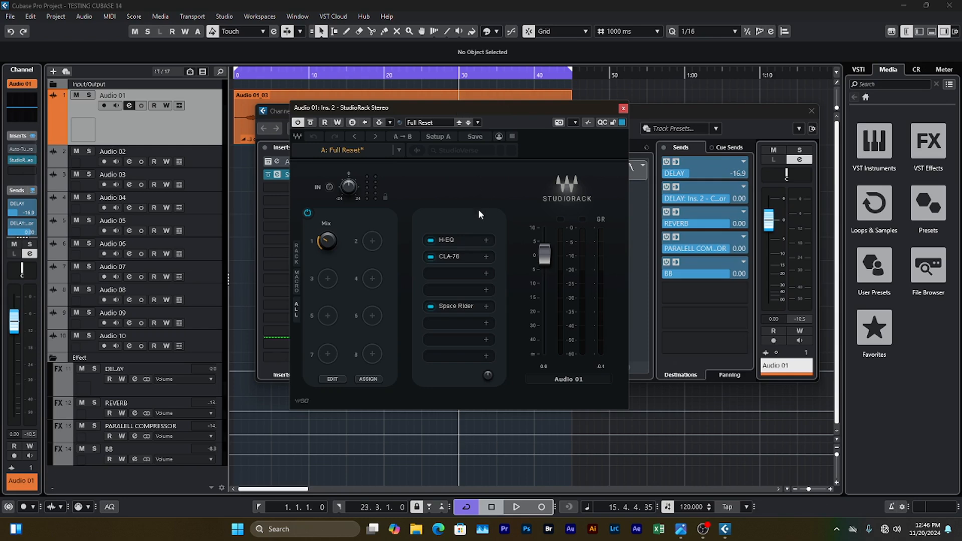
- Inspect the H-EQ settings in the first StudioRack slot, and close the equalizer window
left_click(444, 240)
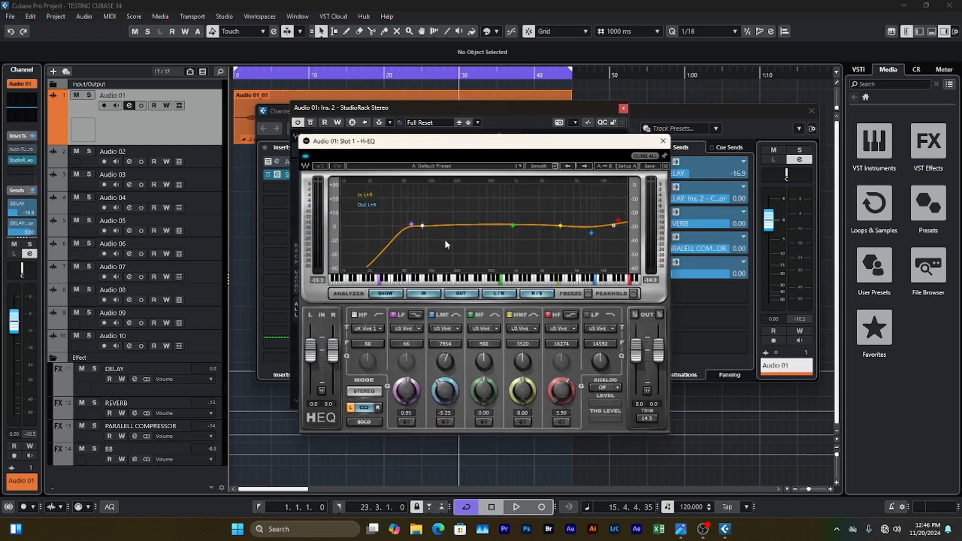
left_click_drag(474, 147, 465, 145)
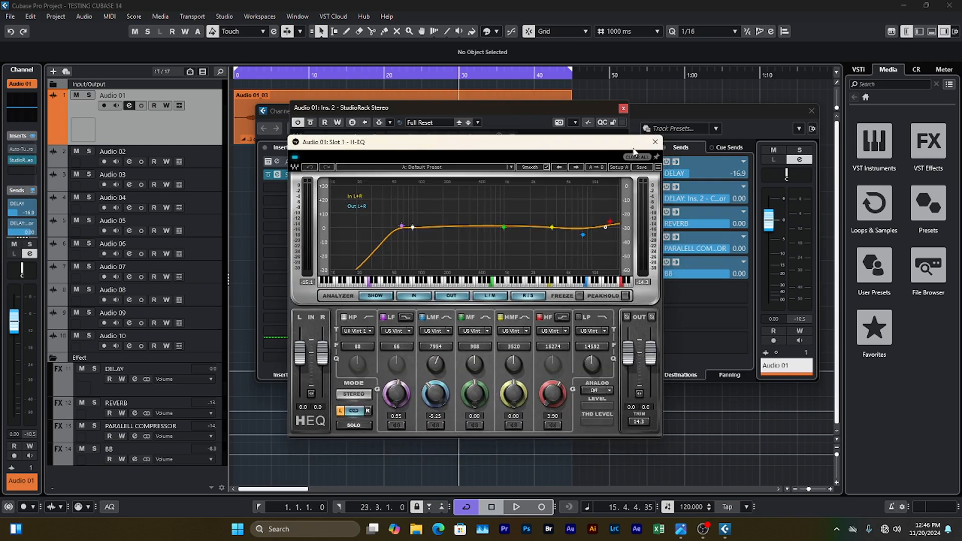
left_click(655, 143)
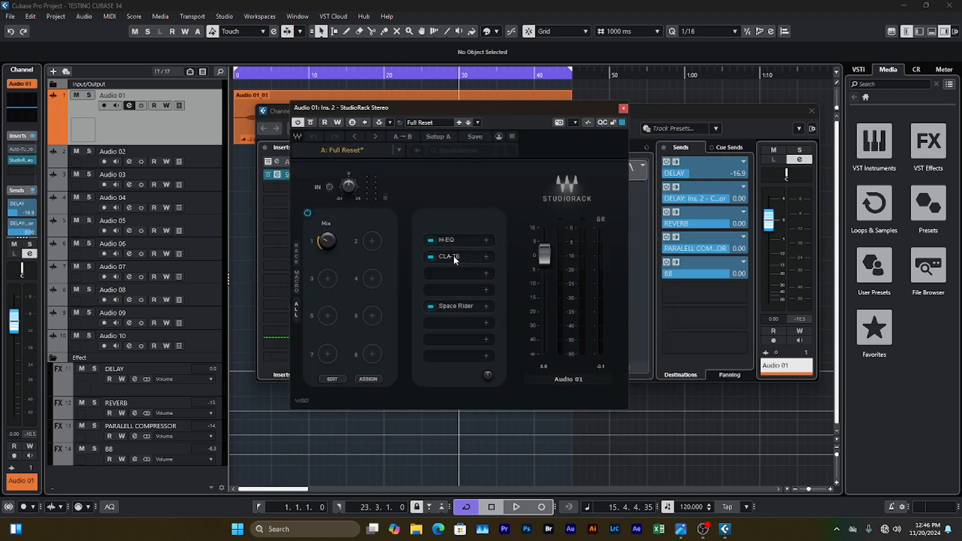
- Open the CLA-76 compressor in the second StudioRack slot and audition Audio 01 from near the project start
left_click(448, 254)
left_click_drag(490, 215, 463, 195)
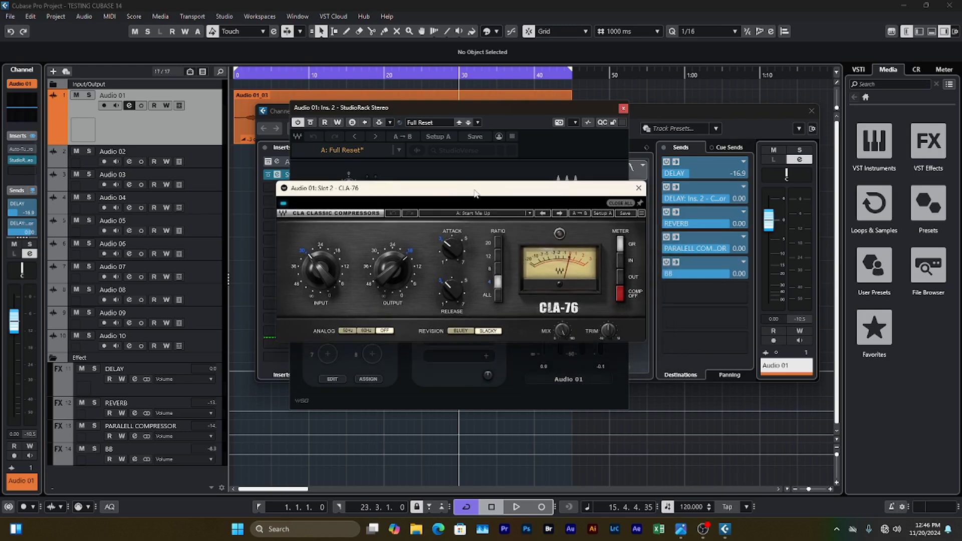
left_click(239, 73)
key("space")
left_click_drag(408, 188, 422, 176)
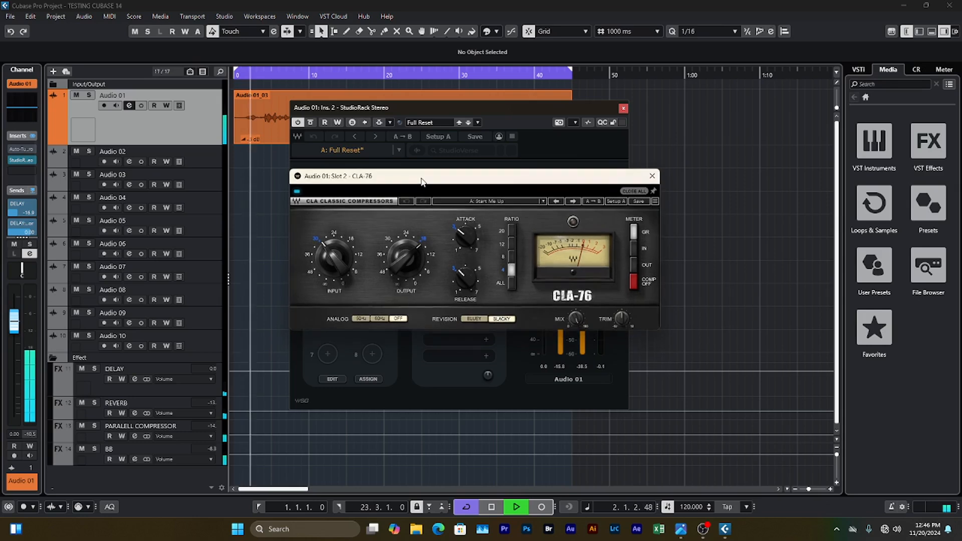
key("space")
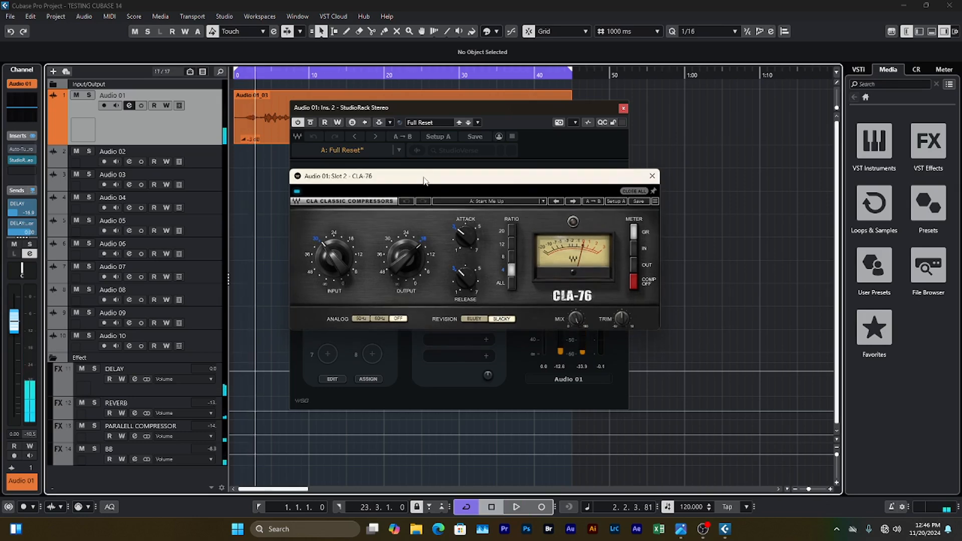
left_click_drag(424, 182, 424, 183)
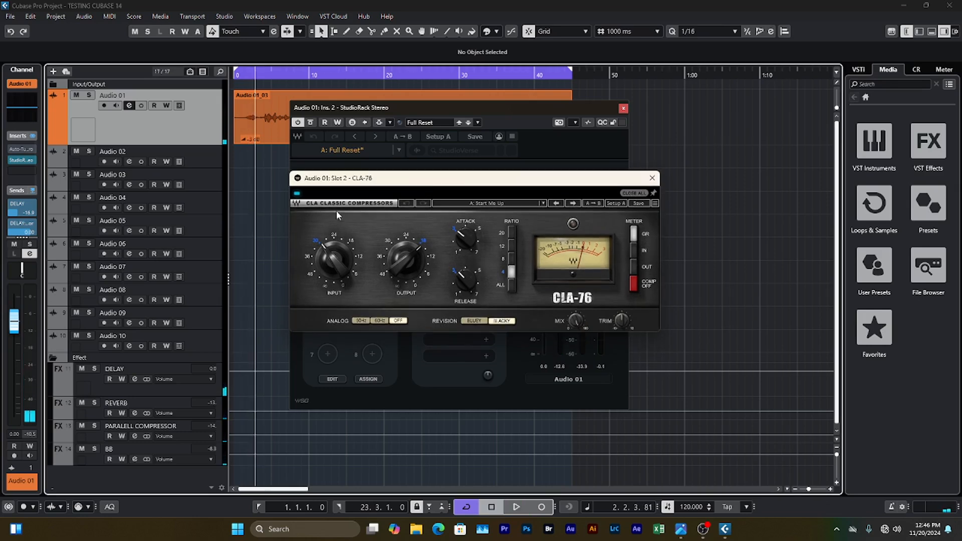
key("space")
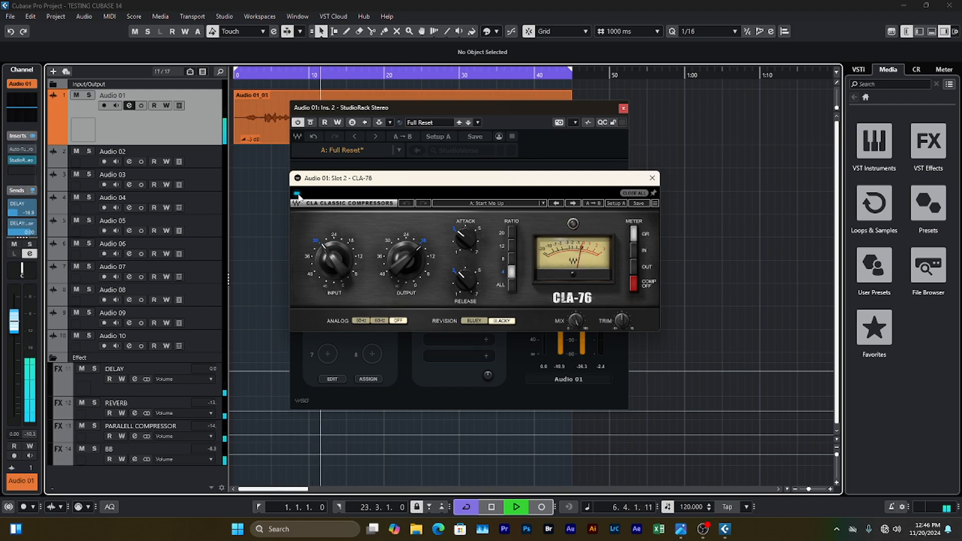
- Close the CLA-76 compressor and open Space Rider from the fifth StudioRack slot to examine its chorus, delay, reverb and rider controls
key("space")
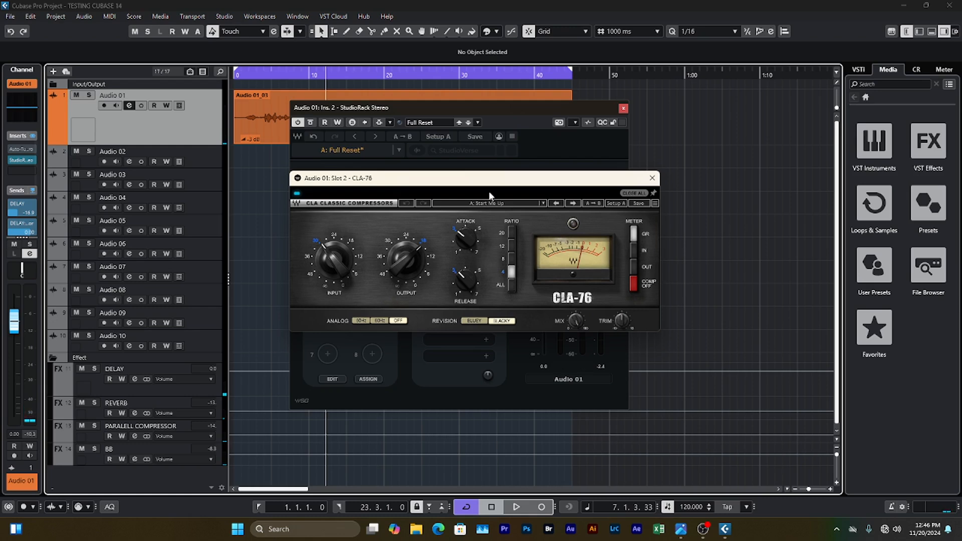
left_click(652, 177)
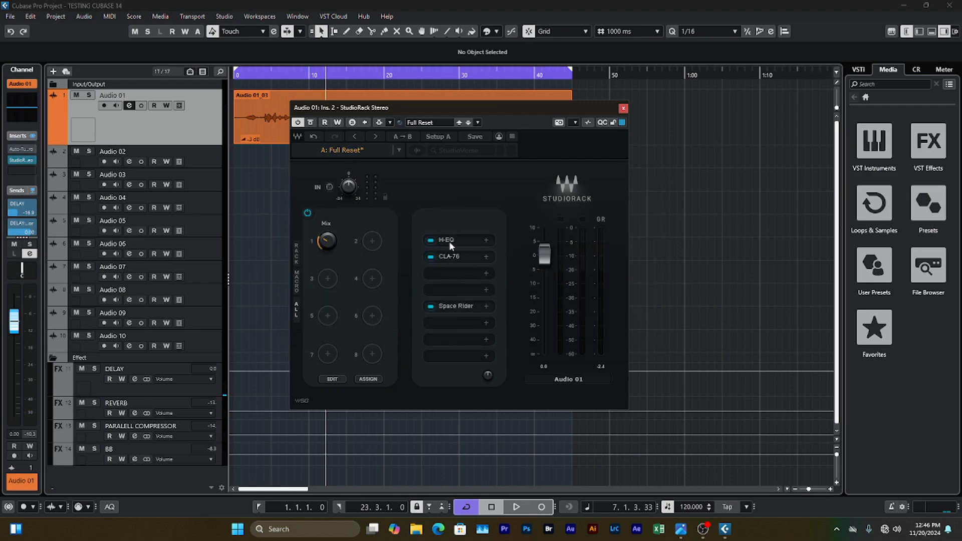
left_click(450, 307)
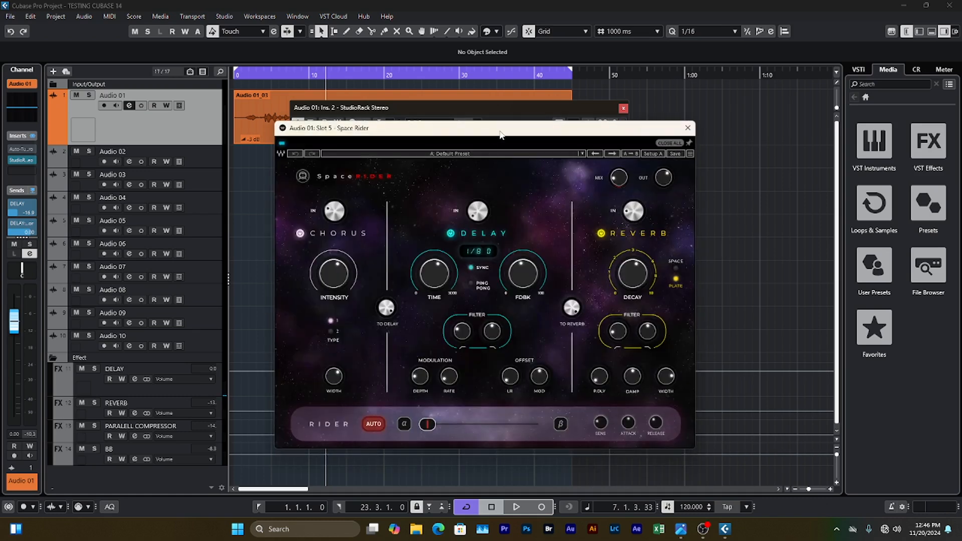
left_click_drag(499, 132, 443, 140)
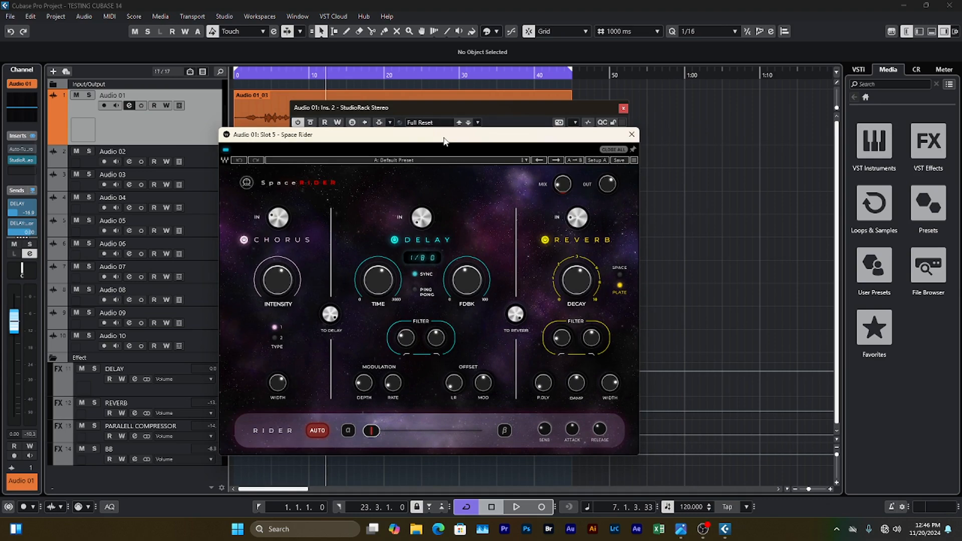
left_click_drag(443, 140, 449, 134)
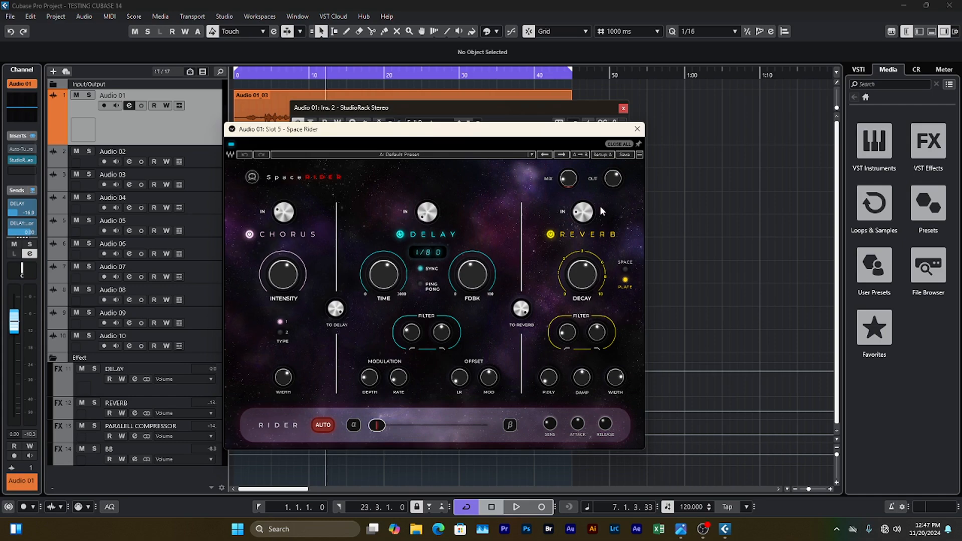
mouse_move(591, 216)
left_click_drag(419, 135, 416, 132)
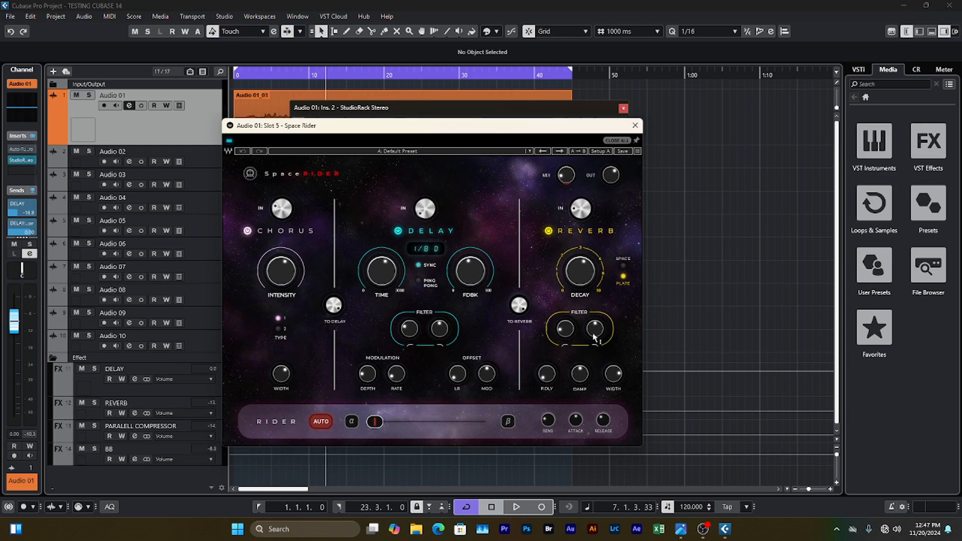
left_click_drag(471, 131, 471, 135)
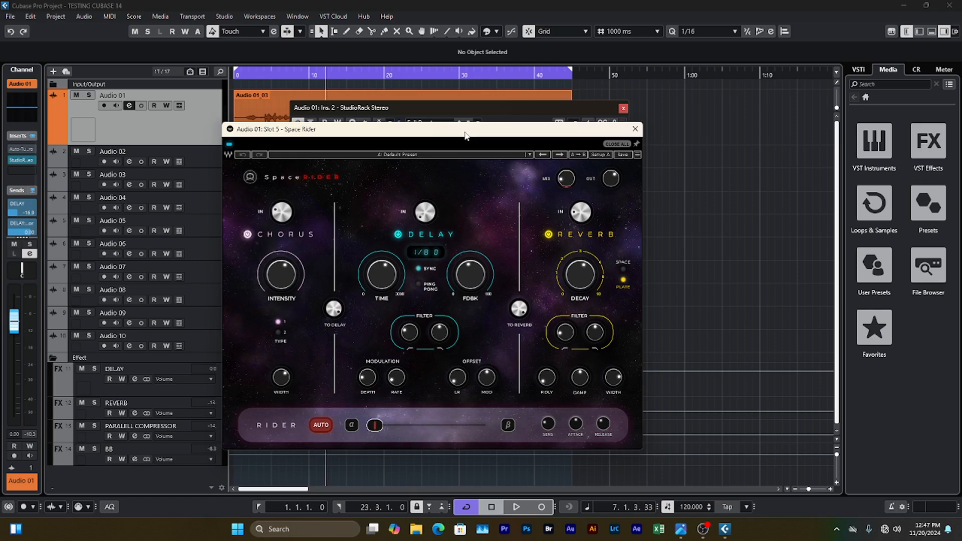
left_click_drag(446, 136, 452, 128)
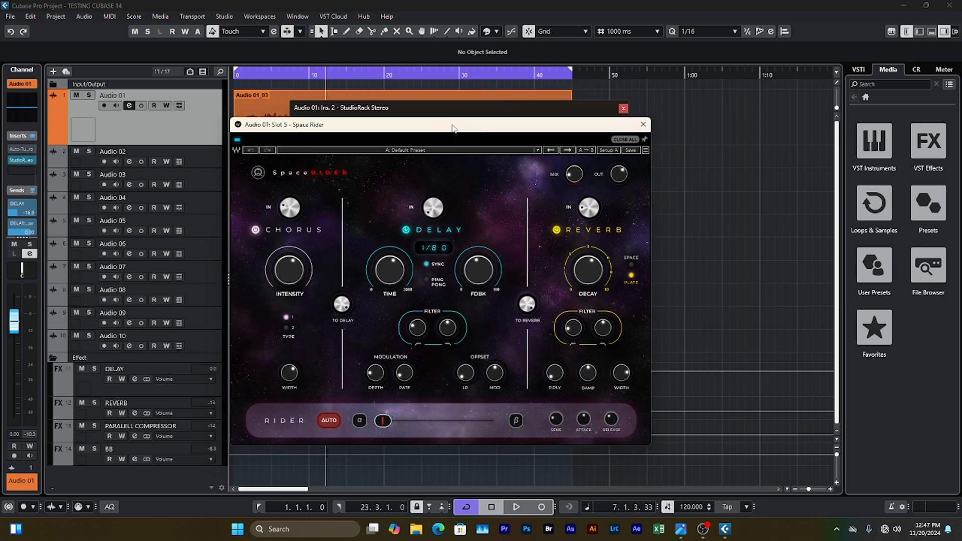
left_click_drag(586, 129, 587, 131)
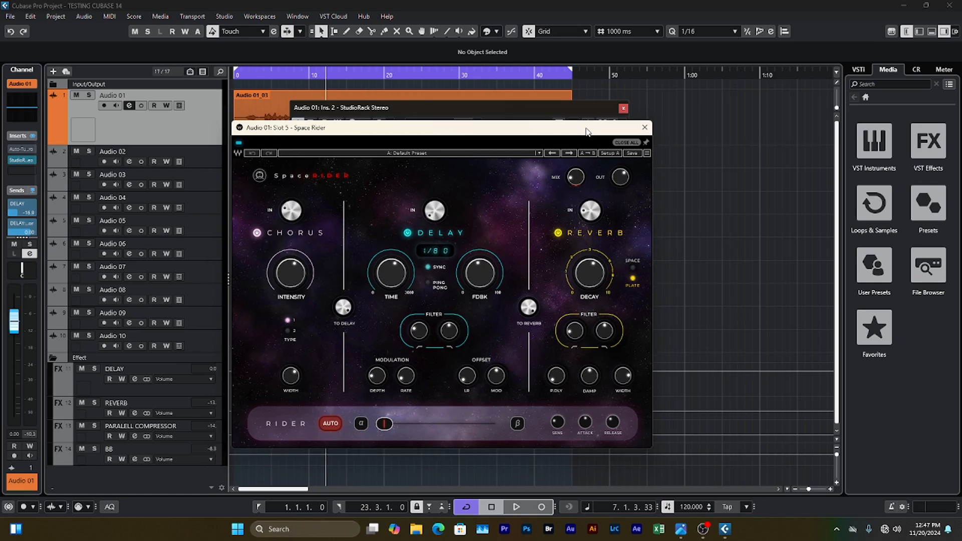
- Audition Audio 01 through Space Rider and raise the input level of its Chorus section during playback
key("space")
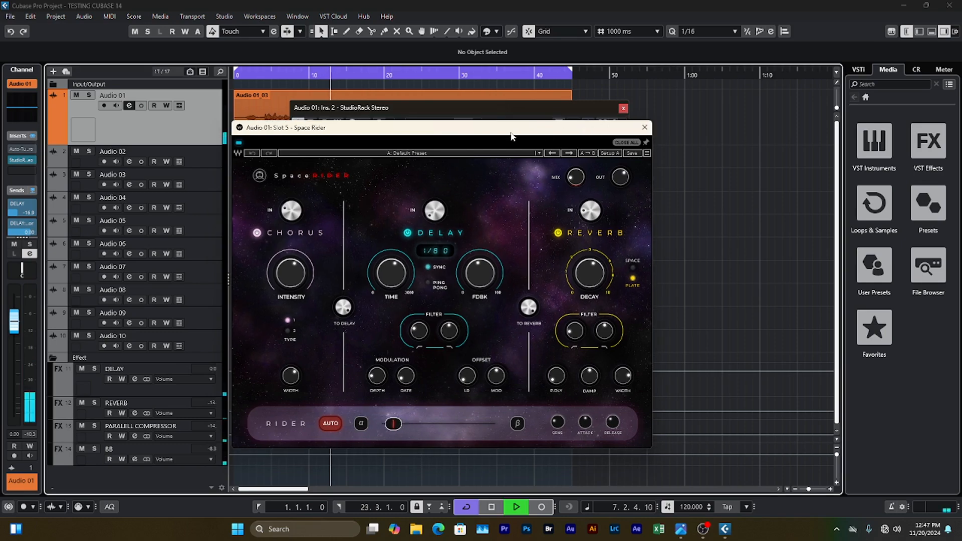
left_click_drag(511, 134, 524, 118)
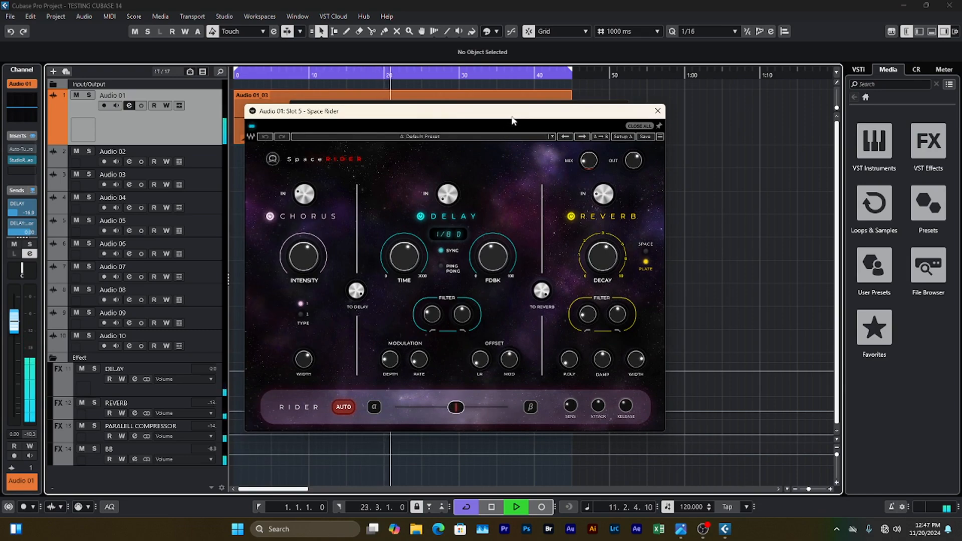
left_click_drag(304, 194, 305, 187)
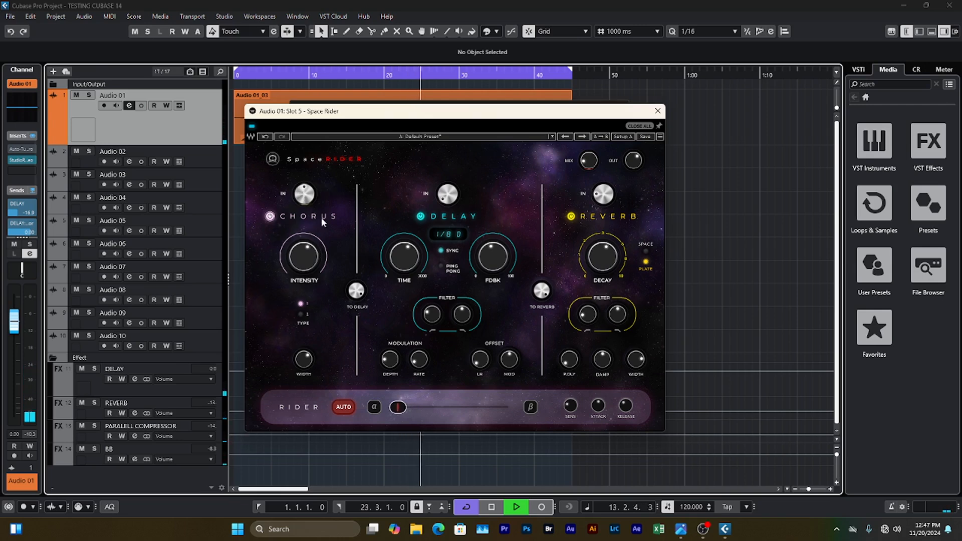
left_click_drag(304, 194, 304, 175)
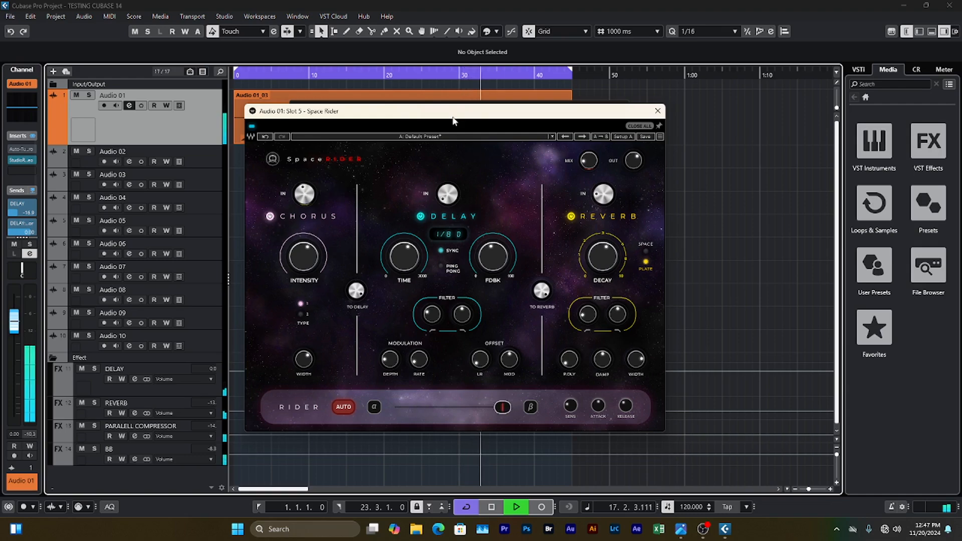
- Close the Space Rider and StudioRack Stereo windows to return to the project
left_click(658, 111)
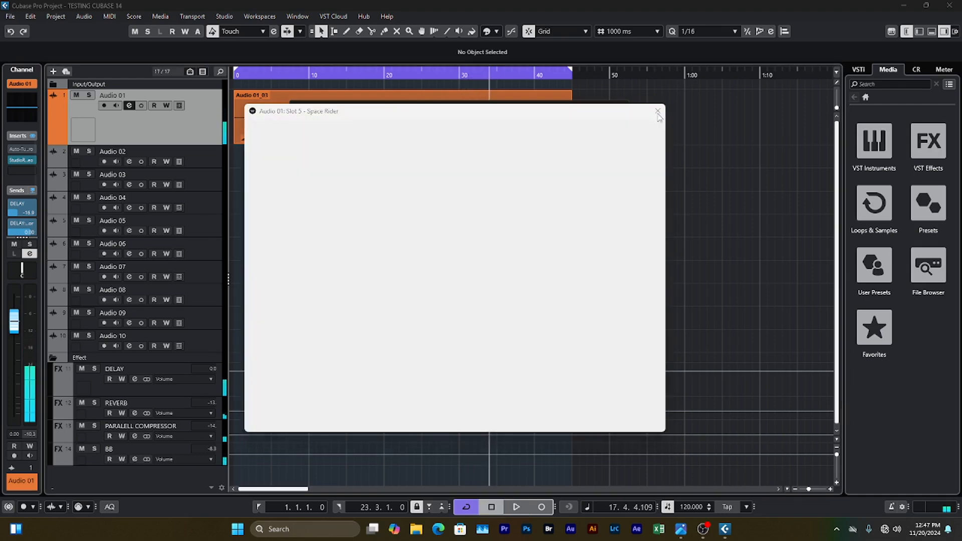
left_click_drag(474, 107, 483, 111)
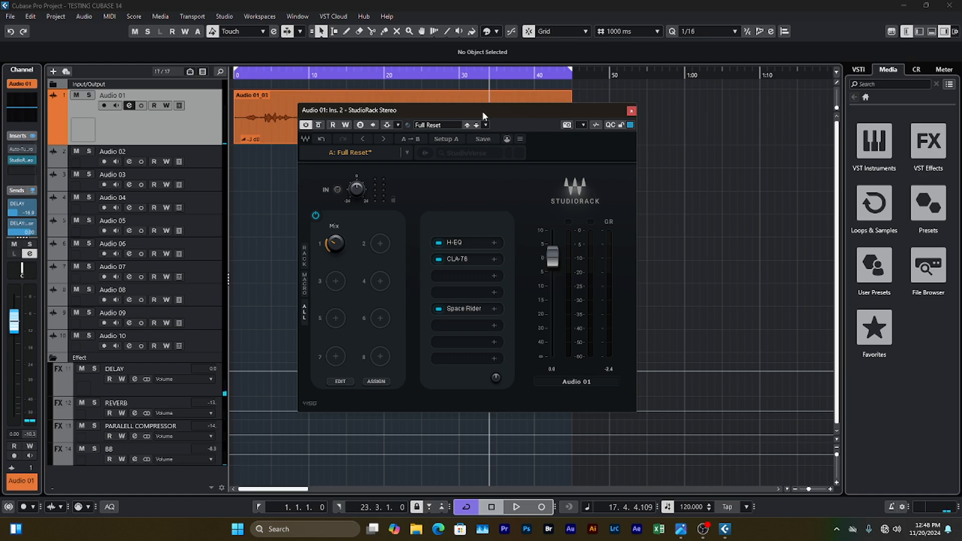
left_click(631, 110)
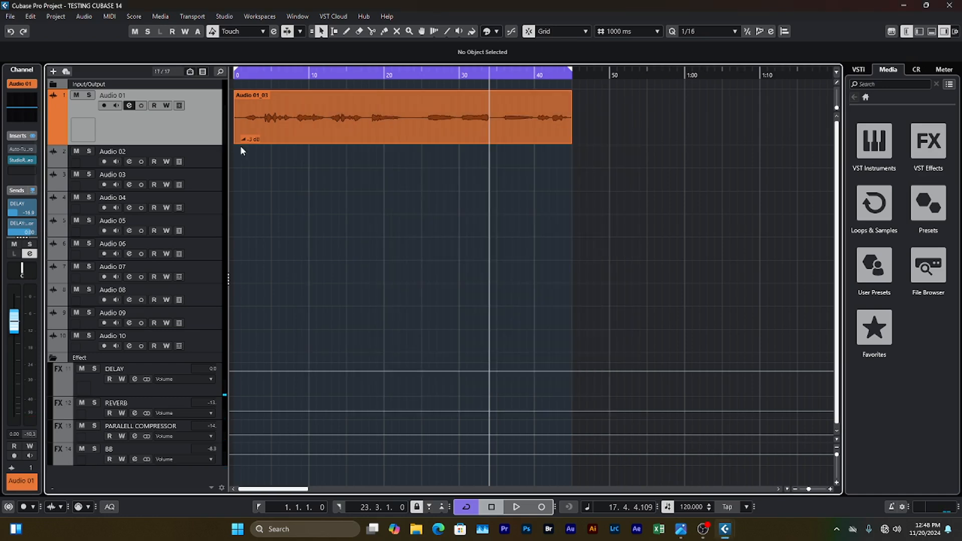
- Review the effect sends in the Audio 01 channel settings, and close the window
left_click(129, 106)
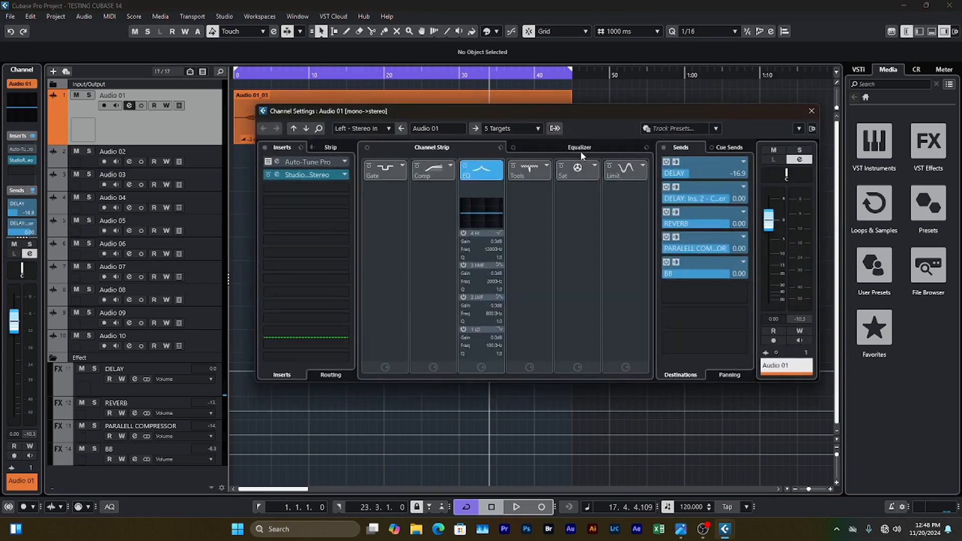
left_click_drag(562, 115, 429, 99)
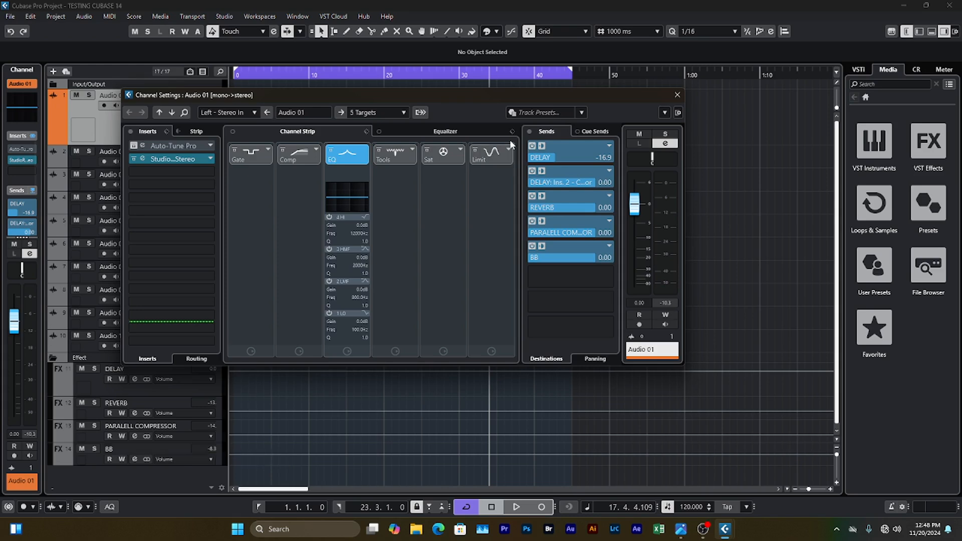
left_click(678, 95)
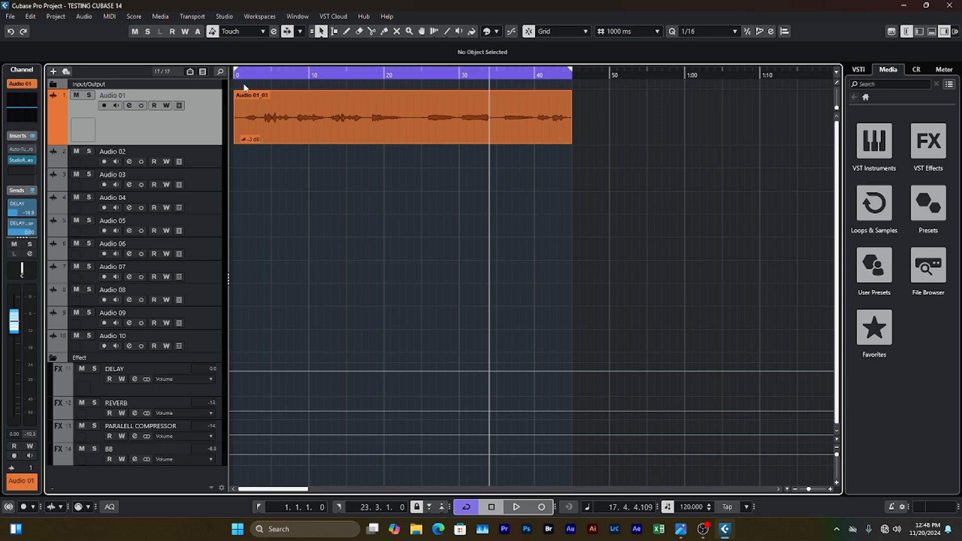
- Place the playhead near the project start at 1.3.1.0 and open the DELAY effect track's channel settings
left_click(243, 75)
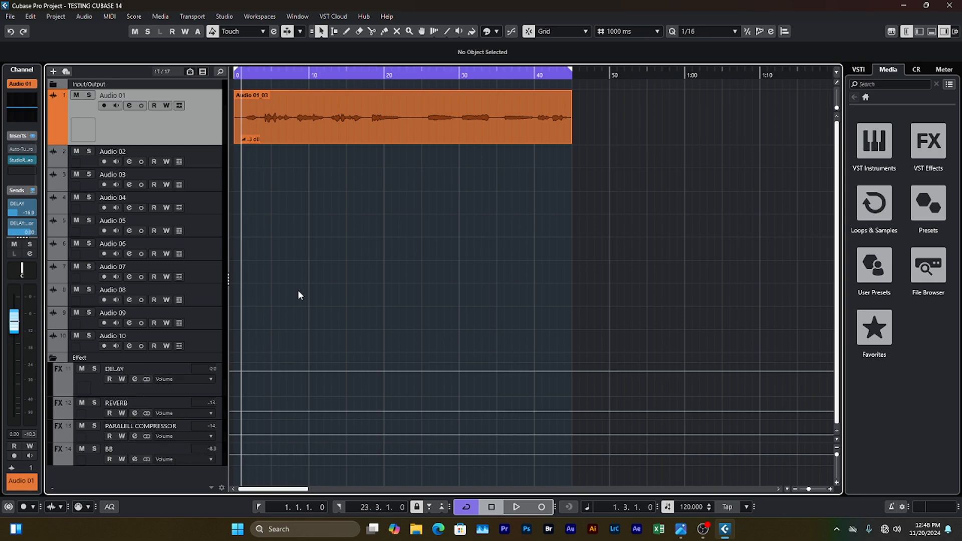
left_click(176, 388)
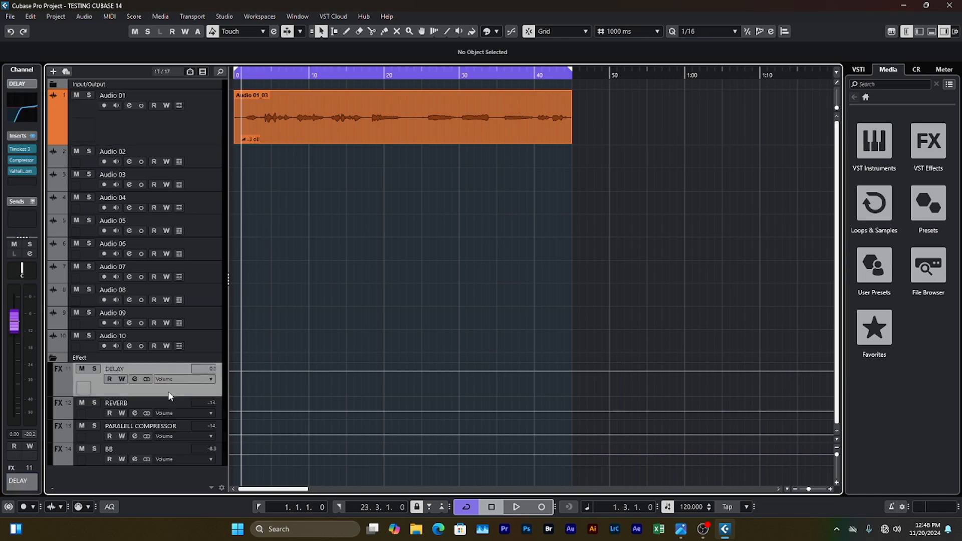
left_click(134, 379)
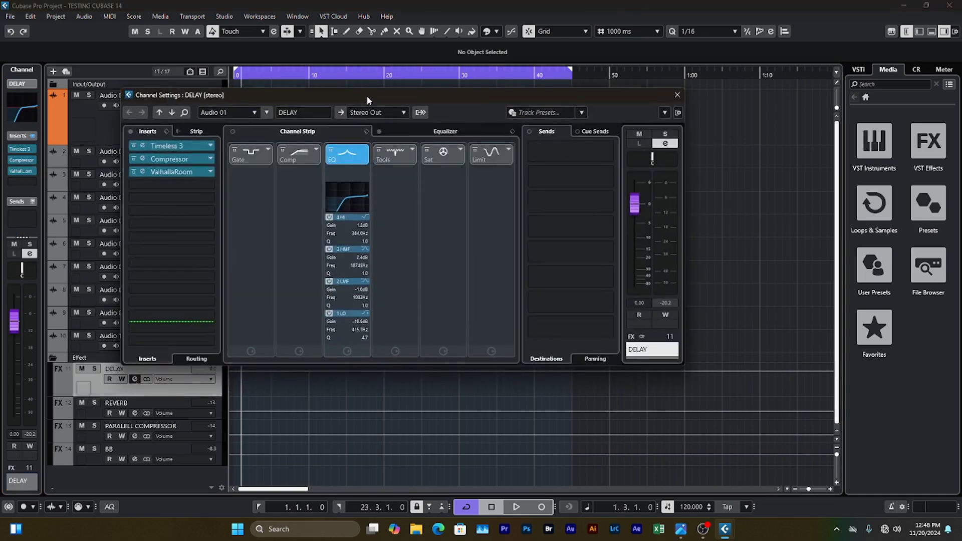
left_click_drag(367, 100, 521, 107)
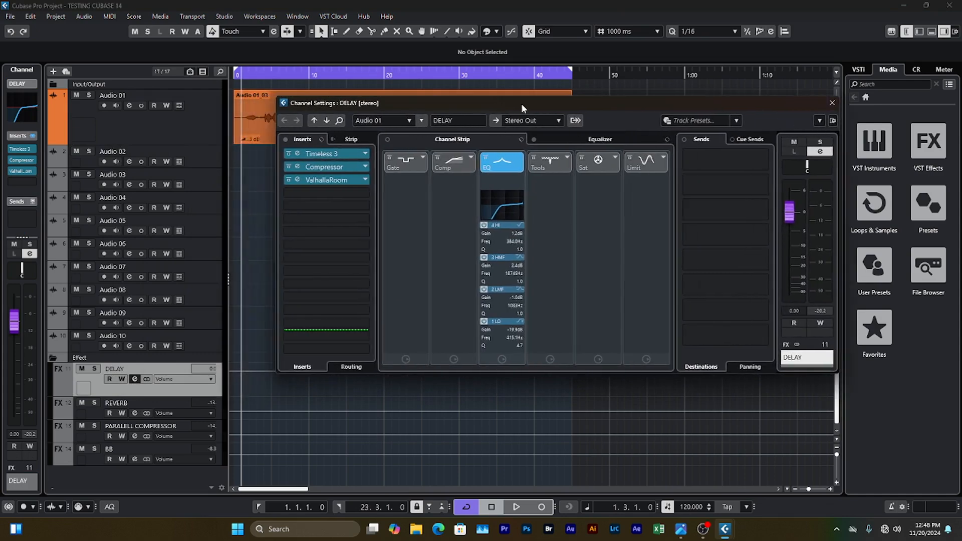
- Open the Compressor insert on the DELAY channel and display its side-chain routing sources
left_click(322, 174)
left_click_drag(556, 114, 504, 131)
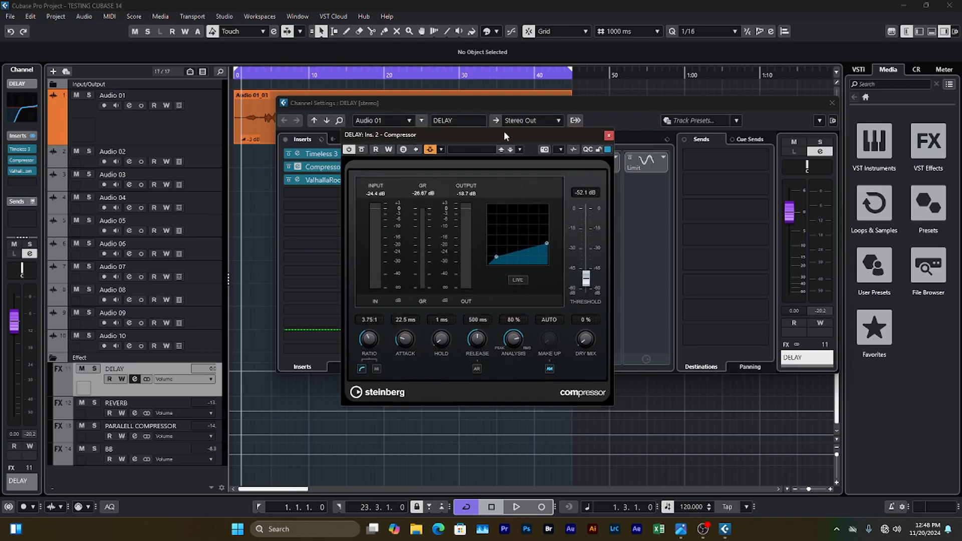
left_click(440, 150)
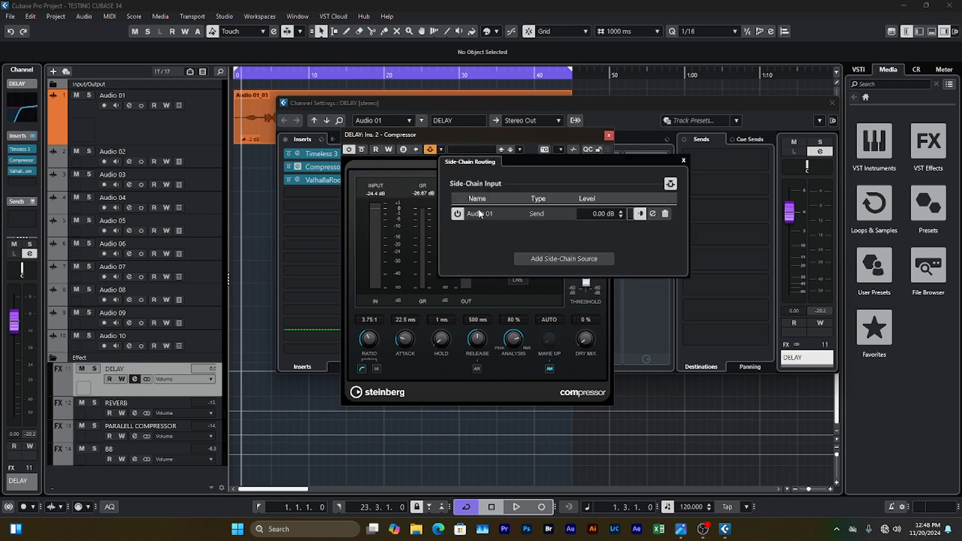
- Rename the Audio 01 track as VOX1
left_click(179, 131)
double_click(129, 95)
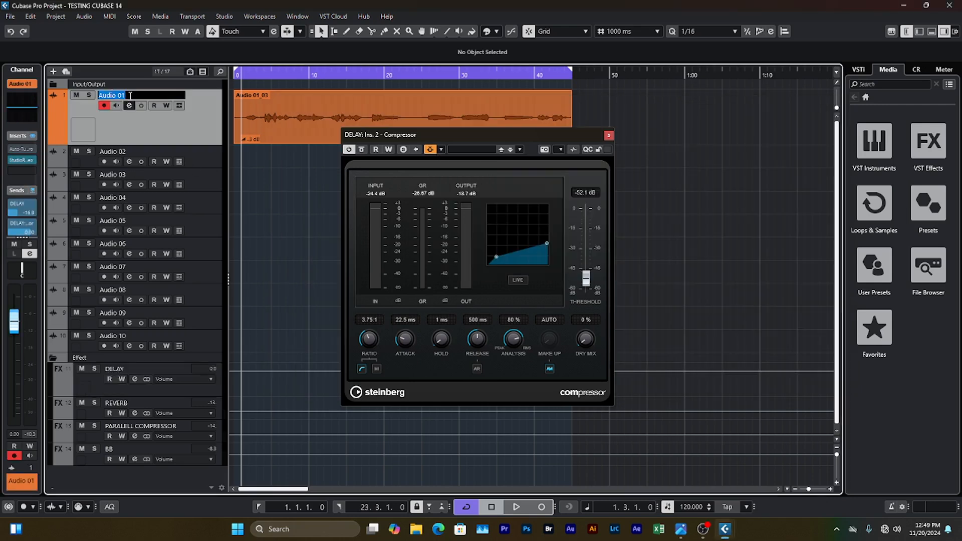
type("VOX1")
key("Return")
- Check the side-chain source name in the DELAY compressor's routing, and close the compressor
left_click_drag(444, 141, 452, 130)
left_click(446, 138)
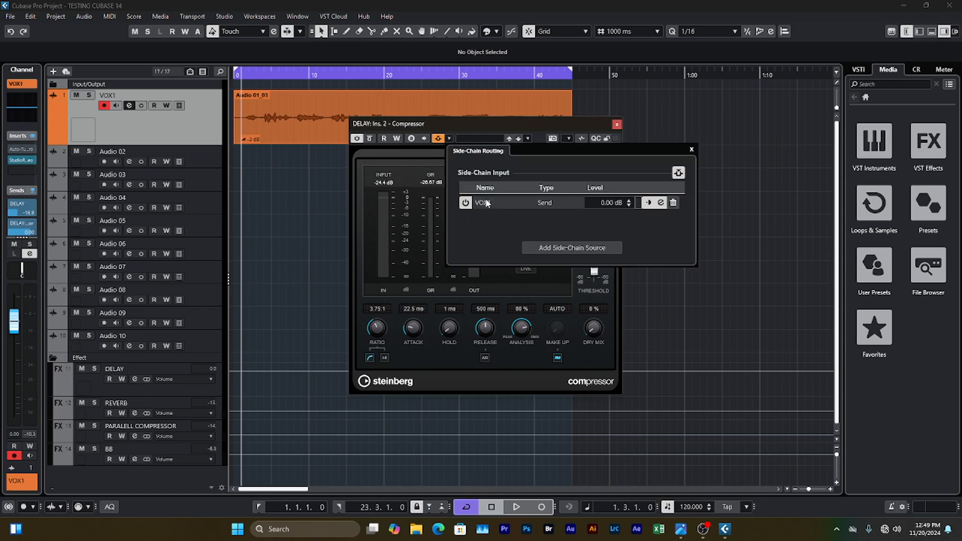
left_click(595, 131)
left_click(616, 125)
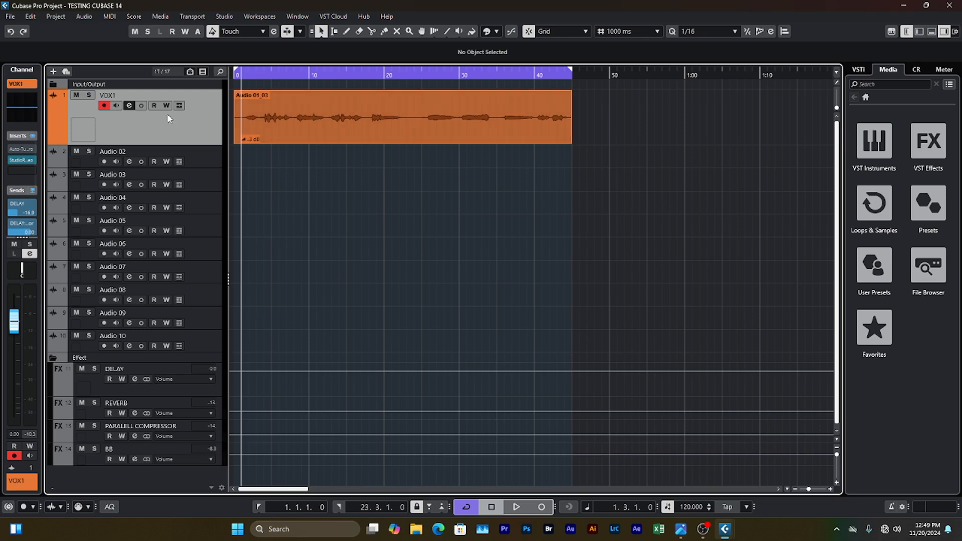
- Open the VOX1 channel settings and play the vocal with its inserts and sends in view
left_click(128, 106)
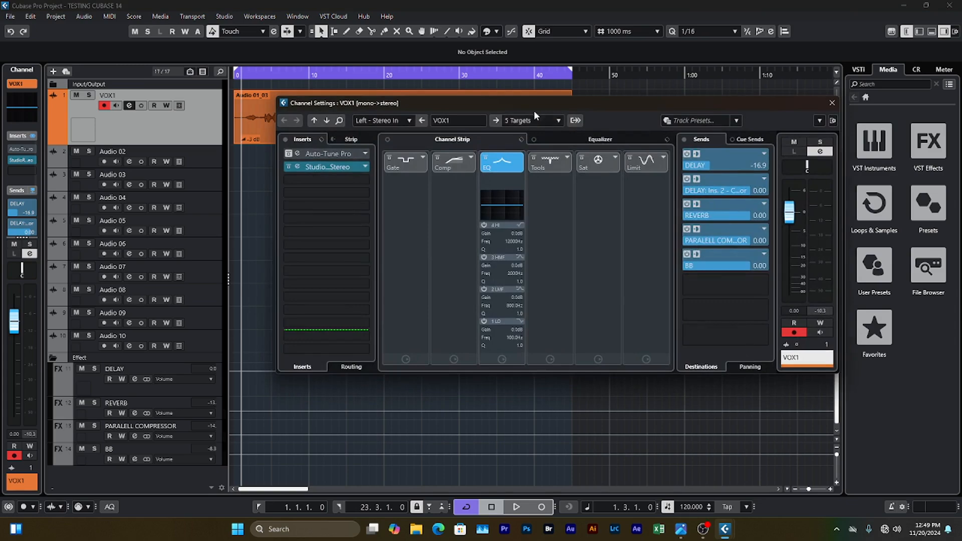
left_click_drag(530, 107, 519, 109)
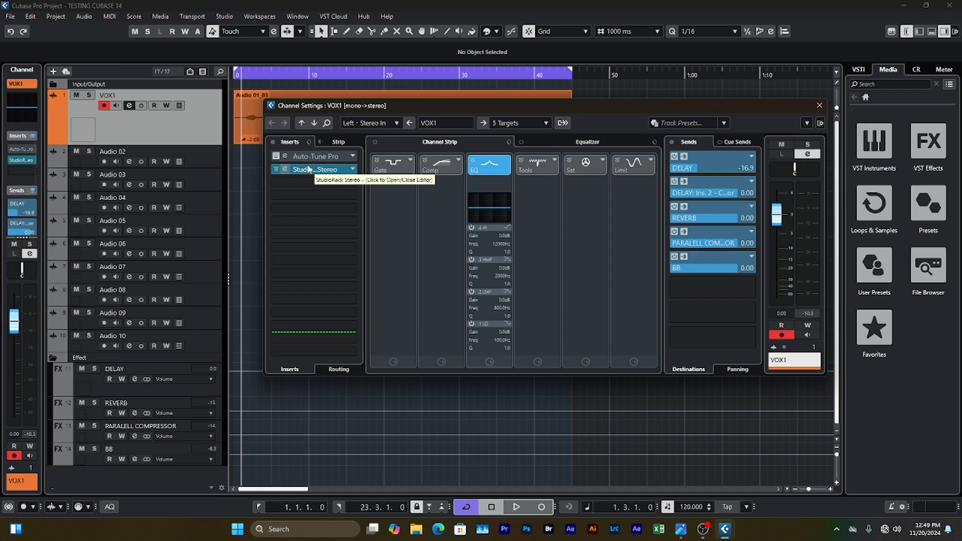
key("space")
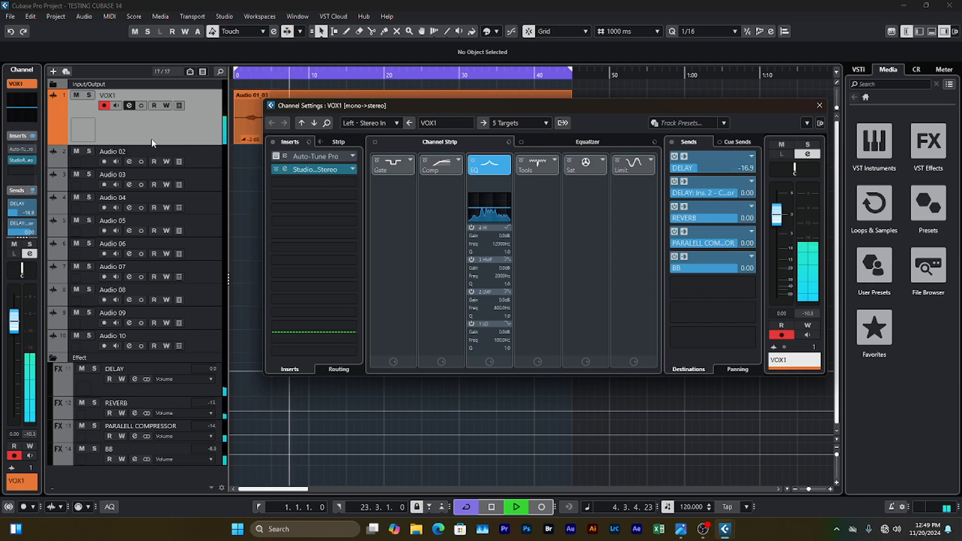
- Open the DELAY channel's Compressor insert during playback and examine its meters and threshold
left_click(141, 383)
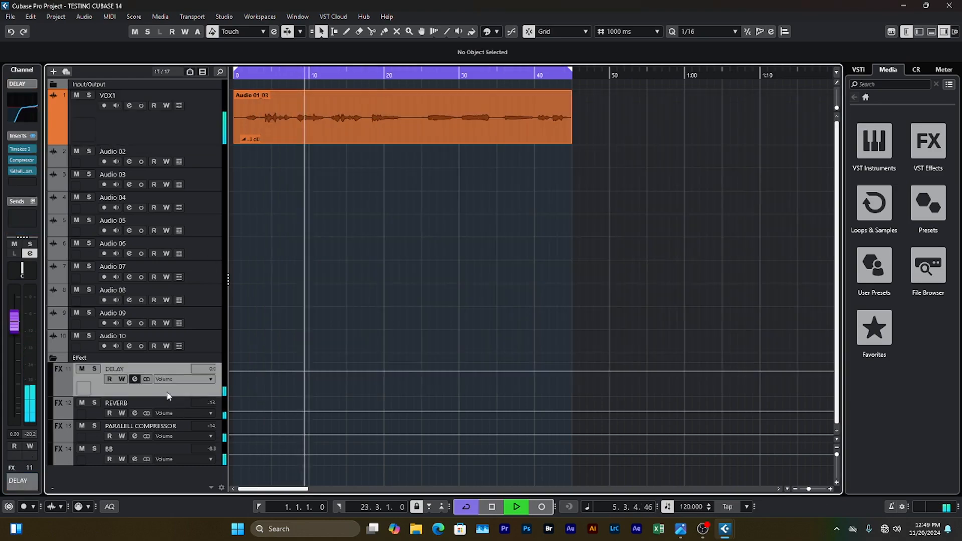
left_click(135, 380)
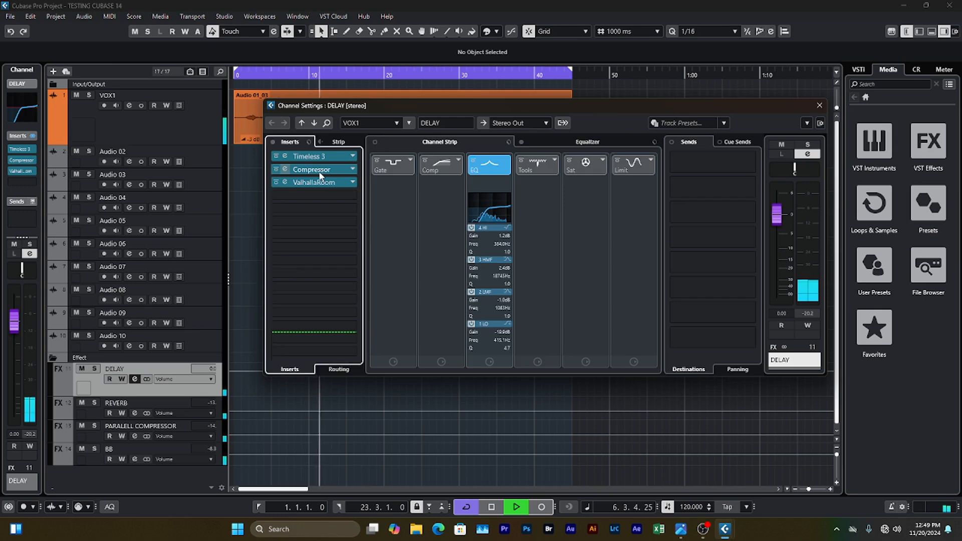
left_click(321, 170)
mouse_move(489, 123)
left_mouse_down()
mouse_move(492, 107)
mouse_move(486, 119)
left_mouse_up()
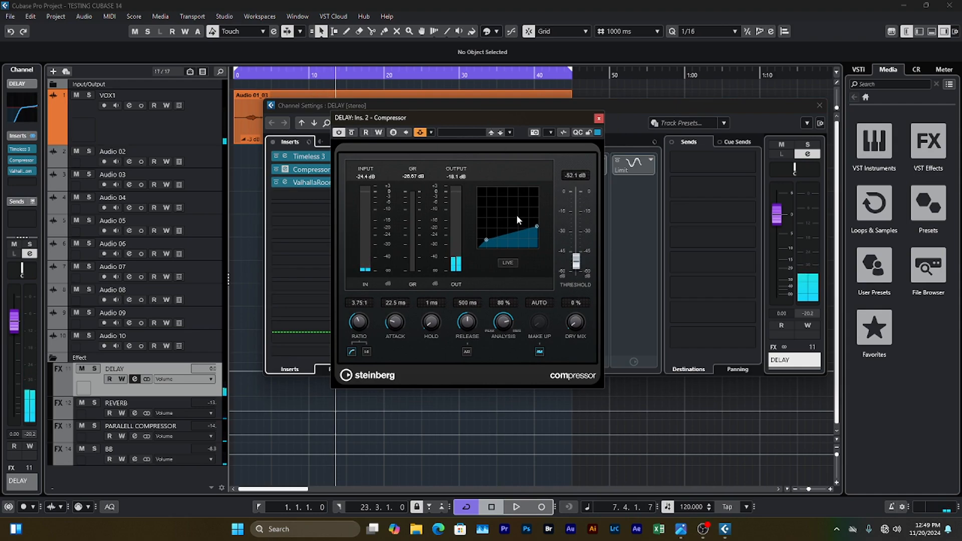
left_click_drag(465, 117, 465, 124)
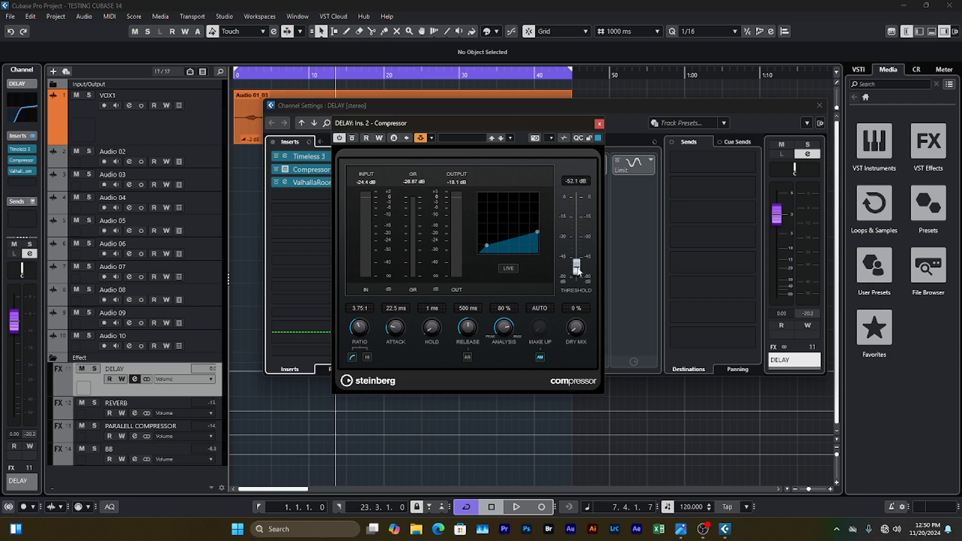
- Raise the DELAY compressor's threshold to -13.5 dB, then -3.0 dB, and play the vocal to hear the delay with minimal ducking
left_click_drag(578, 270, 577, 217)
key("space")
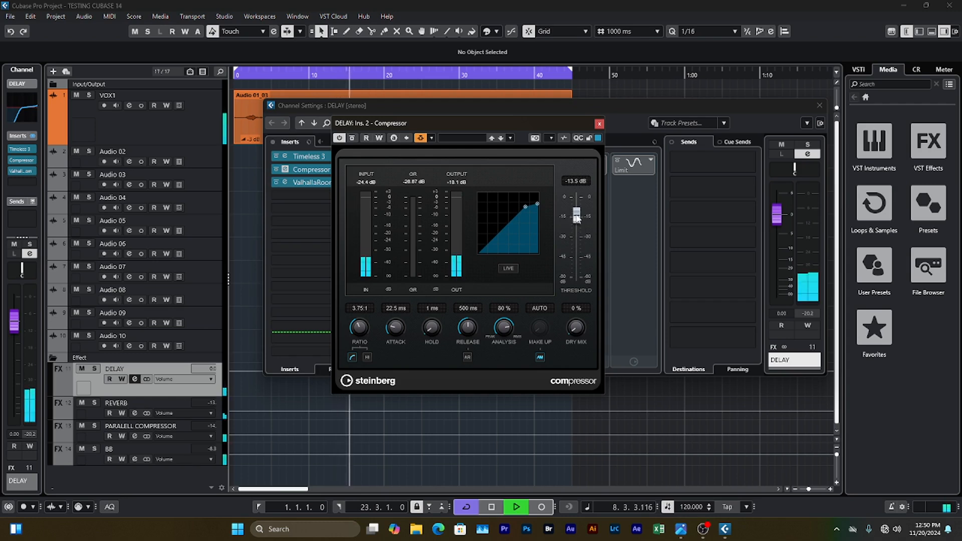
left_click_drag(577, 216, 577, 202)
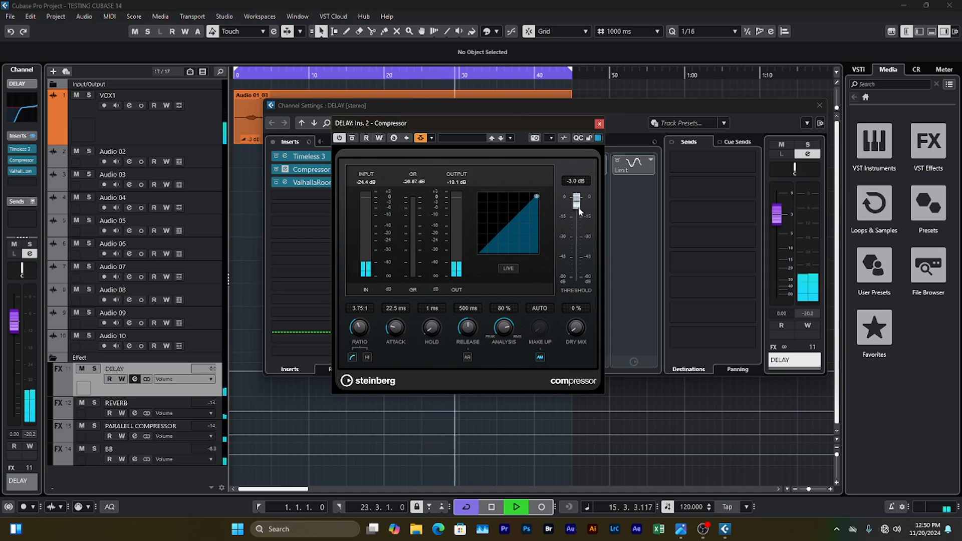
key("space")
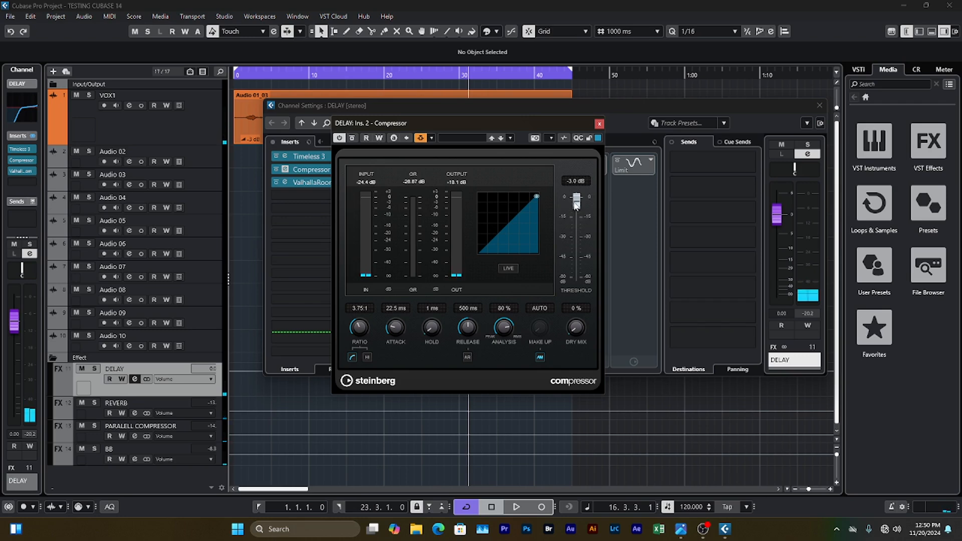
- Lower the DELAY compressor's threshold to -50.6 dB and play the vocal to hear the ducked delay
left_click_drag(576, 205, 566, 262)
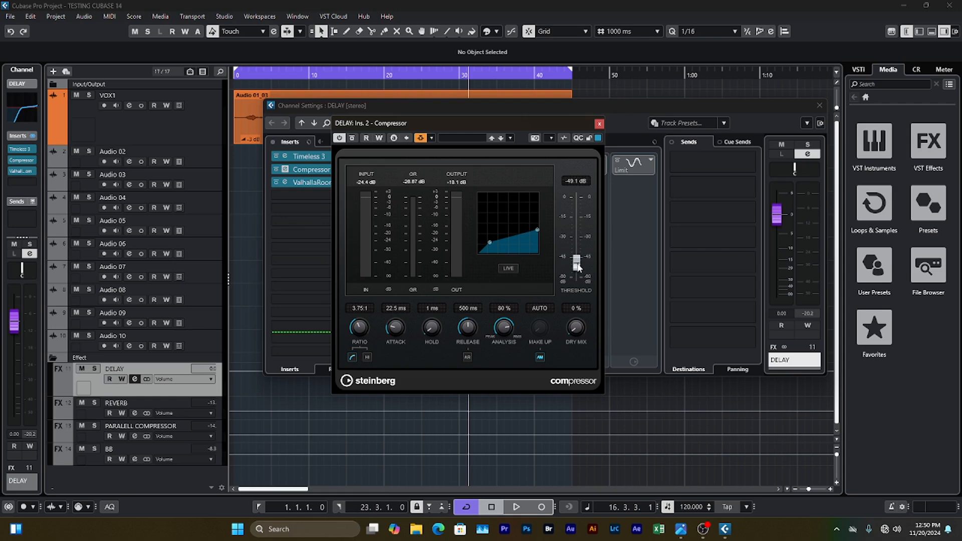
left_click_drag(579, 267, 578, 269)
key("space")
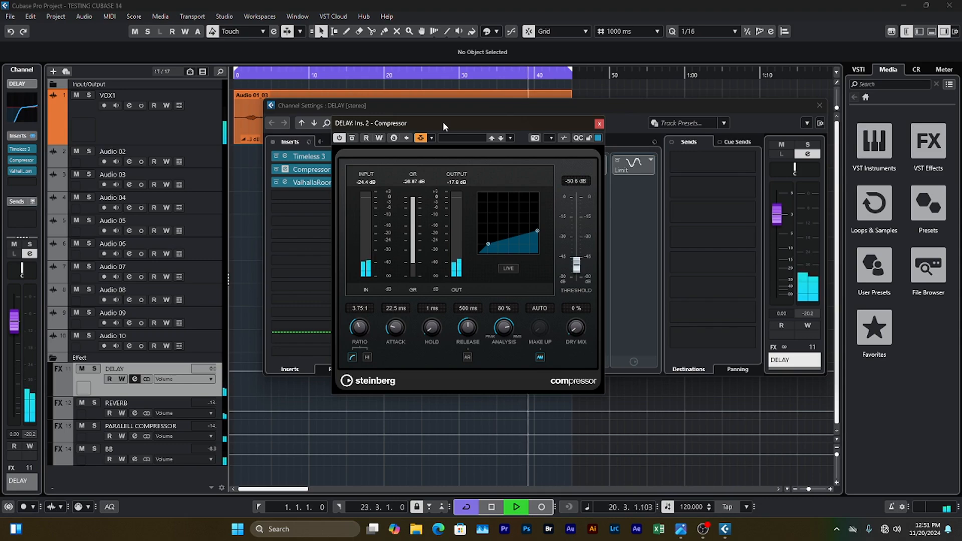
key("space")
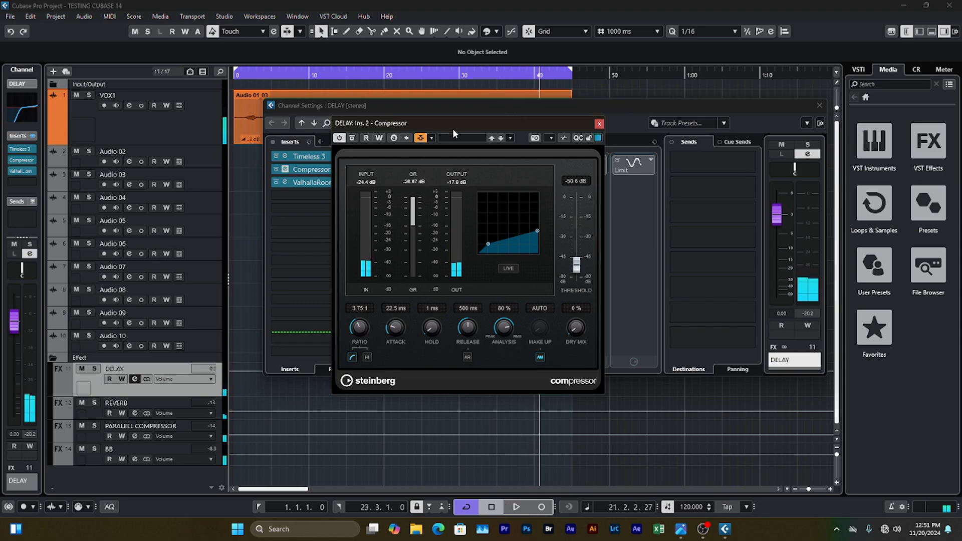
- Replay the vocal from earlier points and examine the DELAY compressor's gain reduction meter during and between phrases
left_click_drag(453, 129, 457, 128)
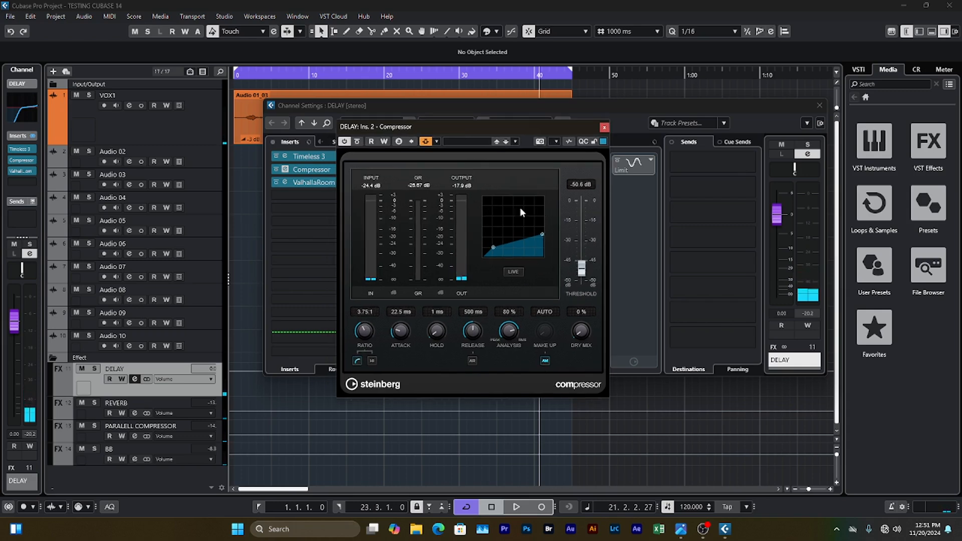
left_click(301, 75)
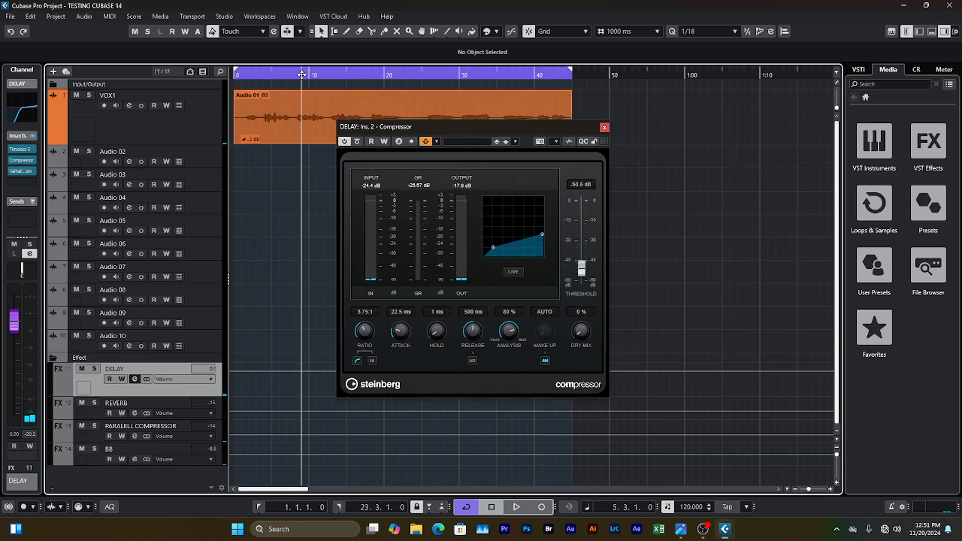
left_click(463, 129)
key("space")
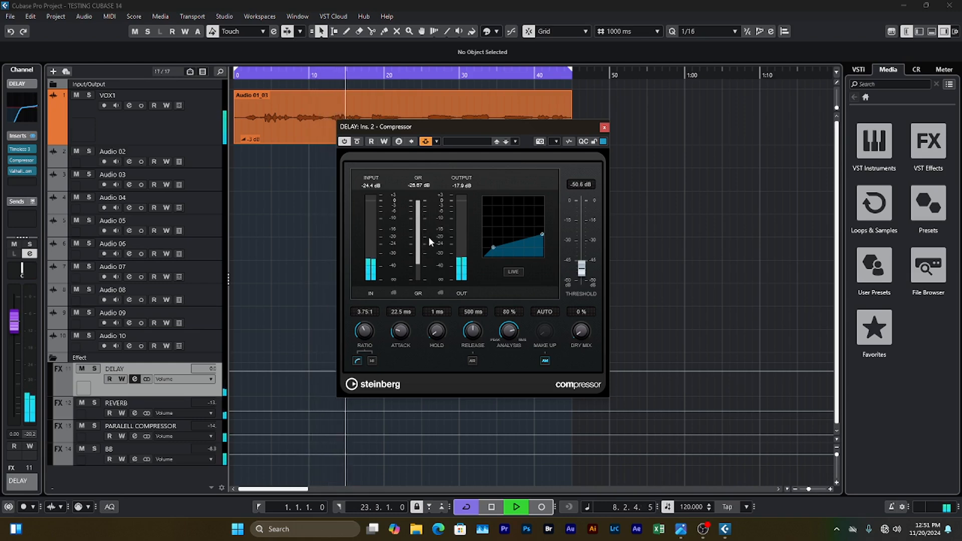
key("space")
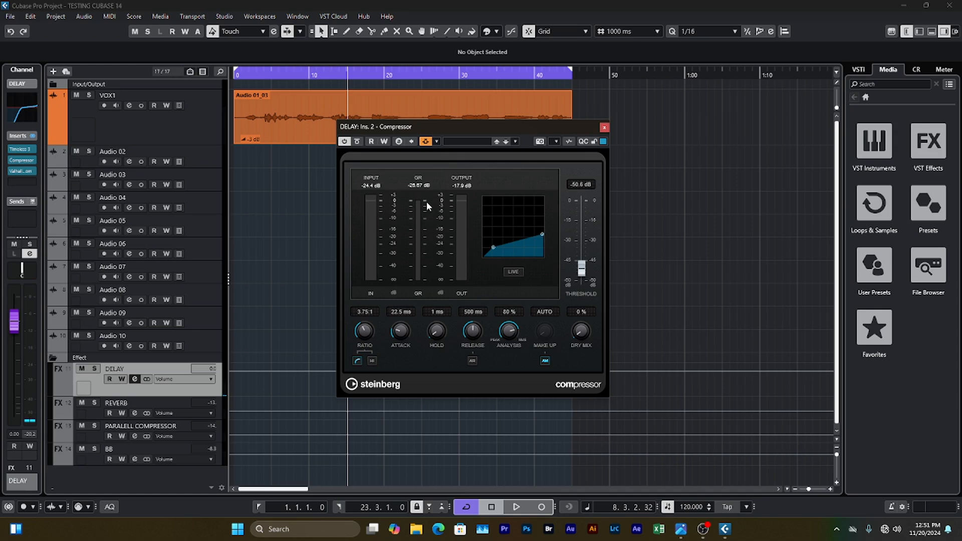
key("space")
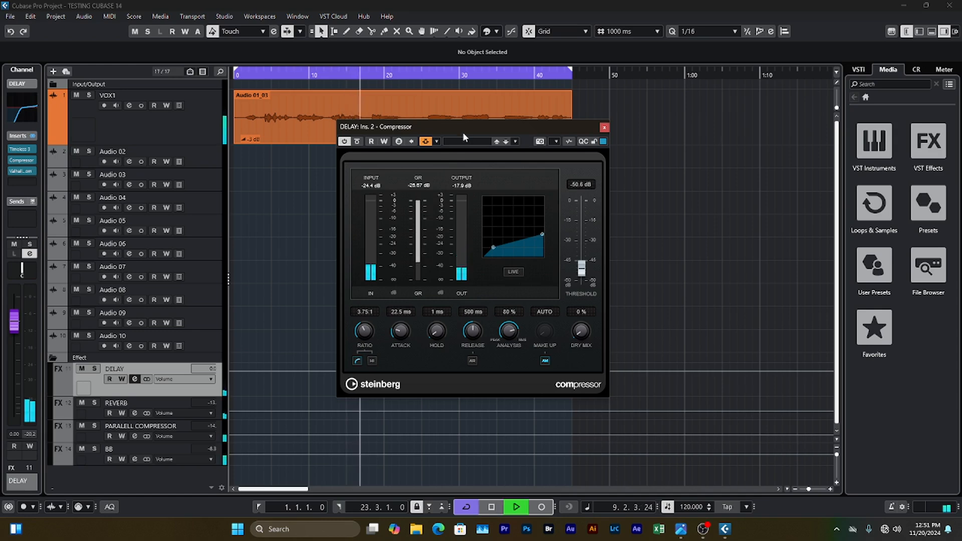
left_click_drag(463, 132, 470, 127)
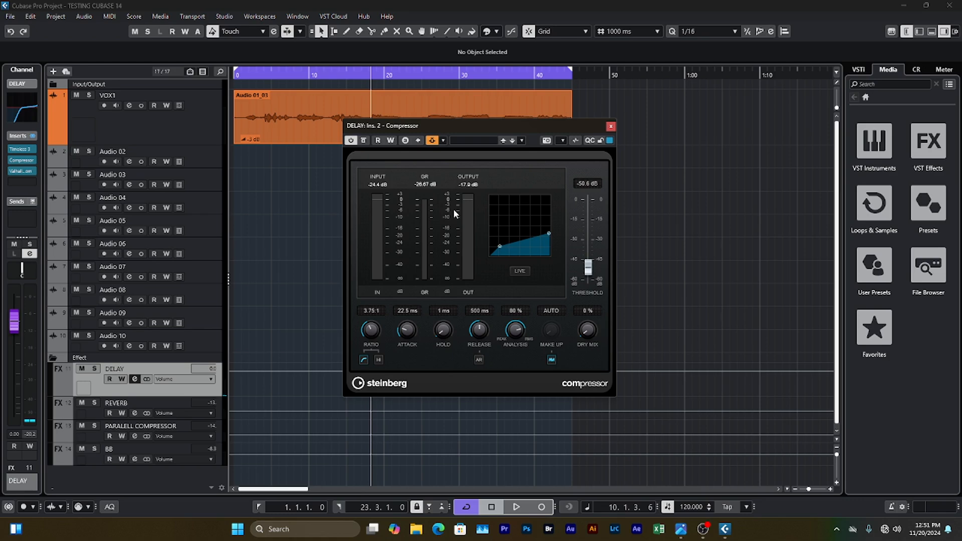
left_click(241, 76)
key("space")
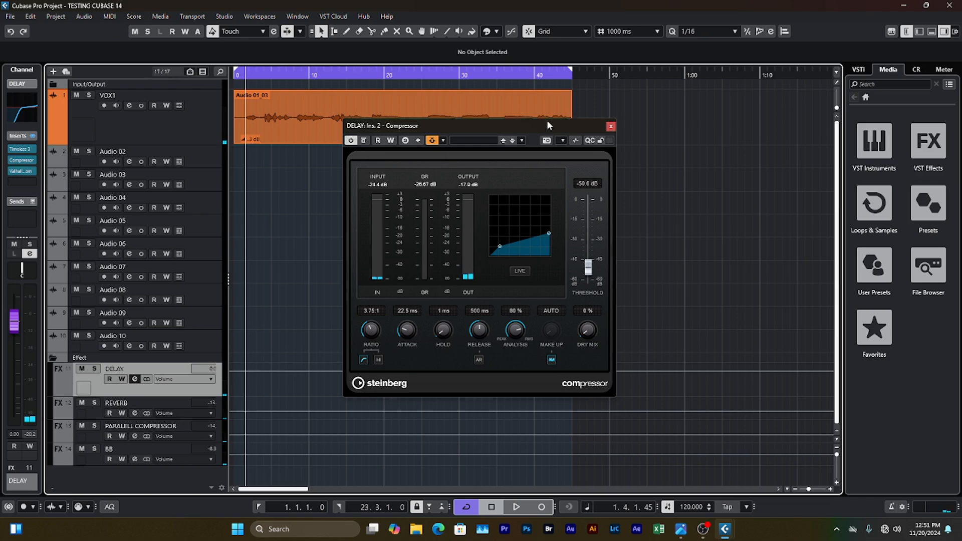
- Reopen the DELAY channel settings and close its Compressor window
left_click_drag(546, 123, 552, 123)
left_click(129, 122)
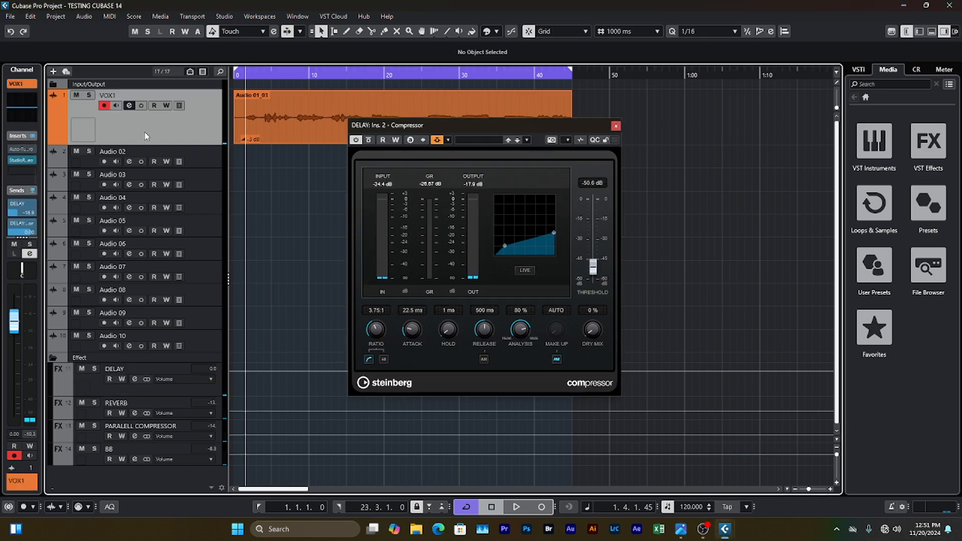
left_click(147, 396)
left_click(134, 378)
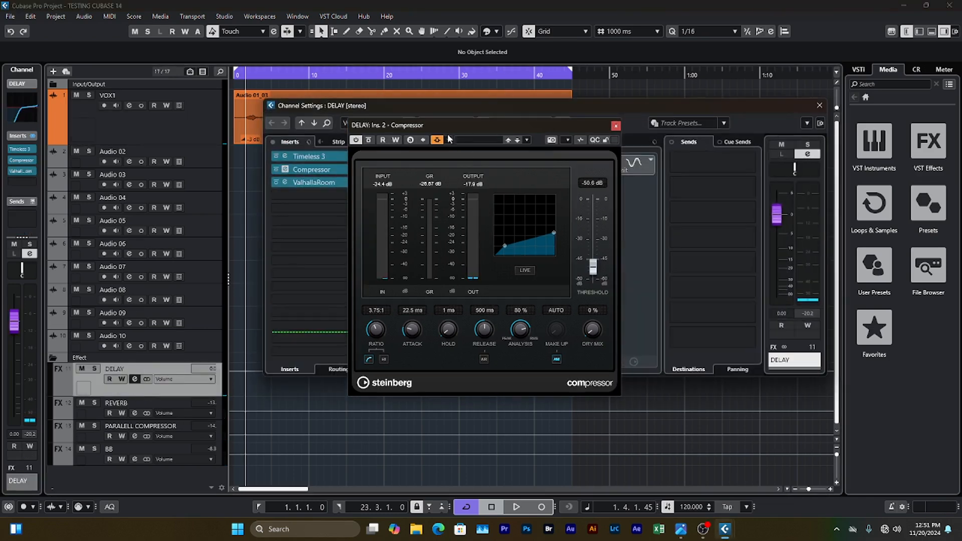
left_click(615, 127)
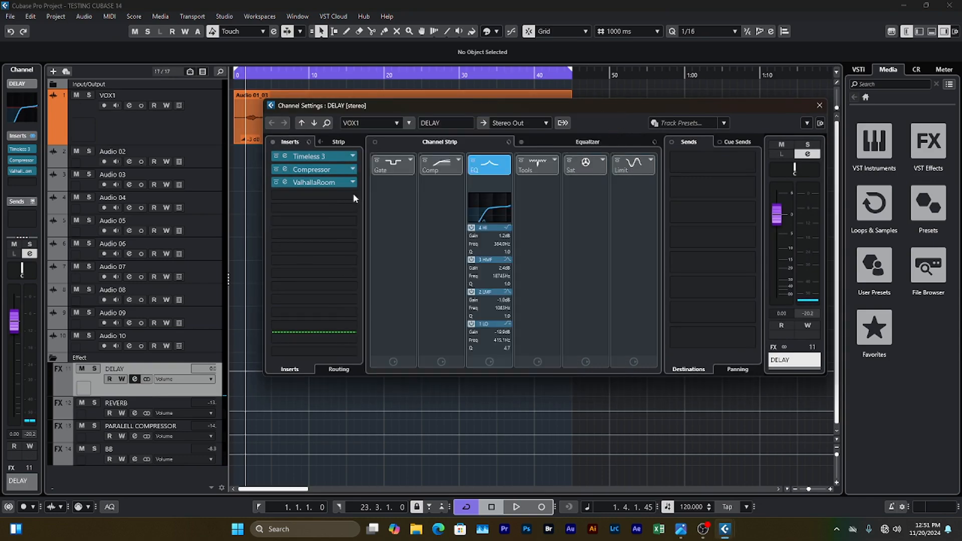
- Open the DELAY channel's ValhallaRoom insert and audition it during playback, switching the plug-in off and on again
left_click(313, 184)
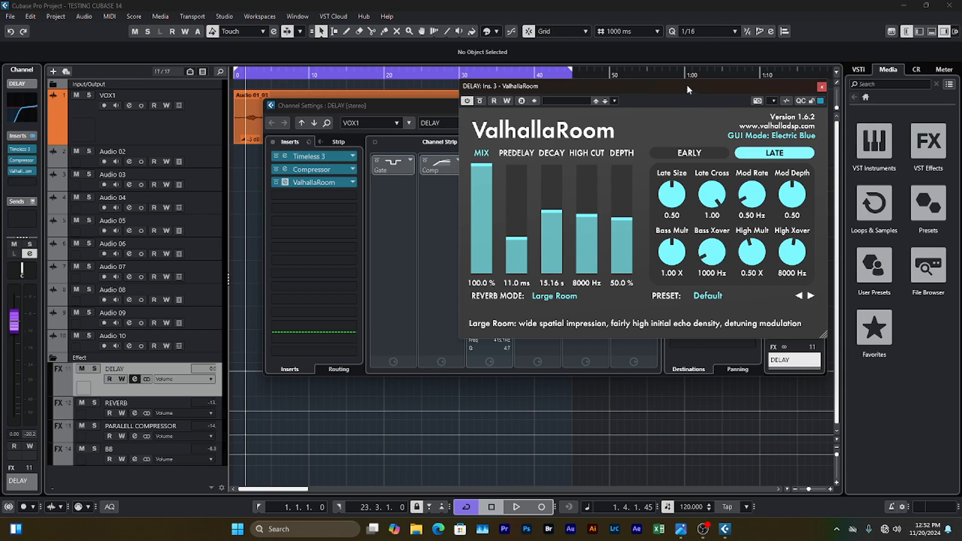
left_click_drag(687, 85, 568, 168)
key("space")
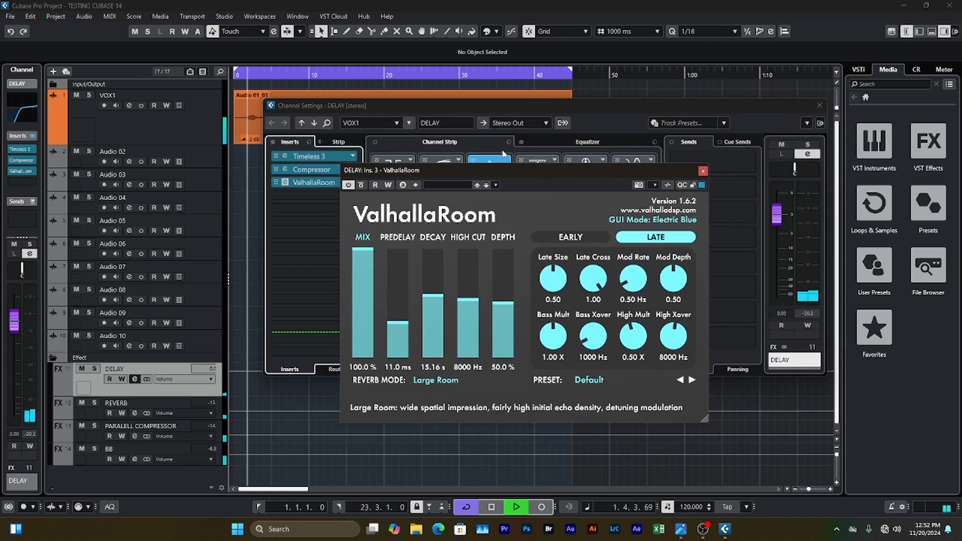
left_click(348, 185)
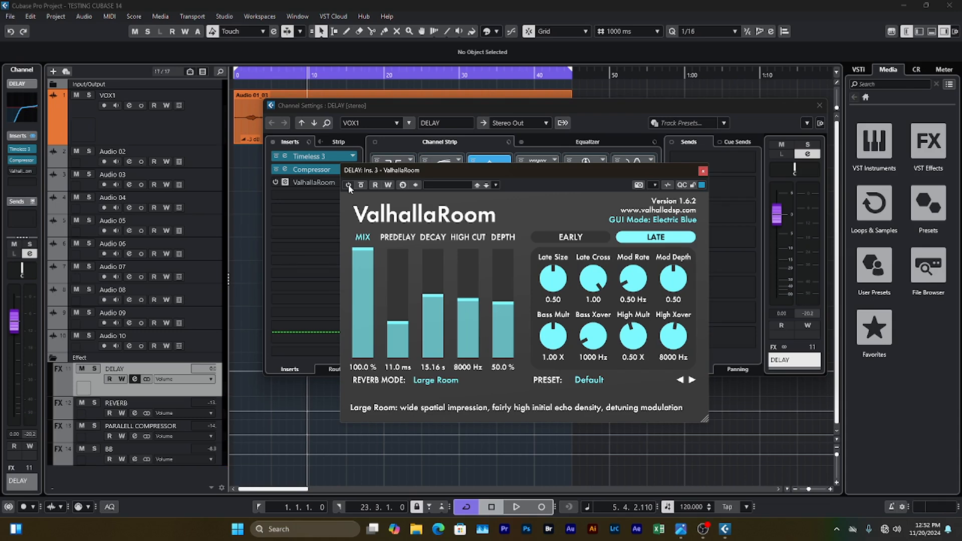
left_click(348, 185)
key("space")
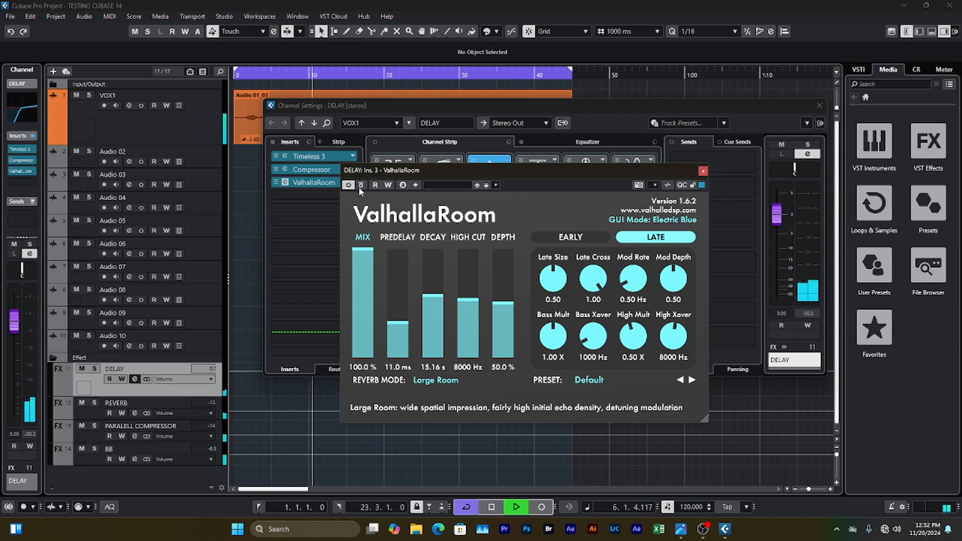
key("space")
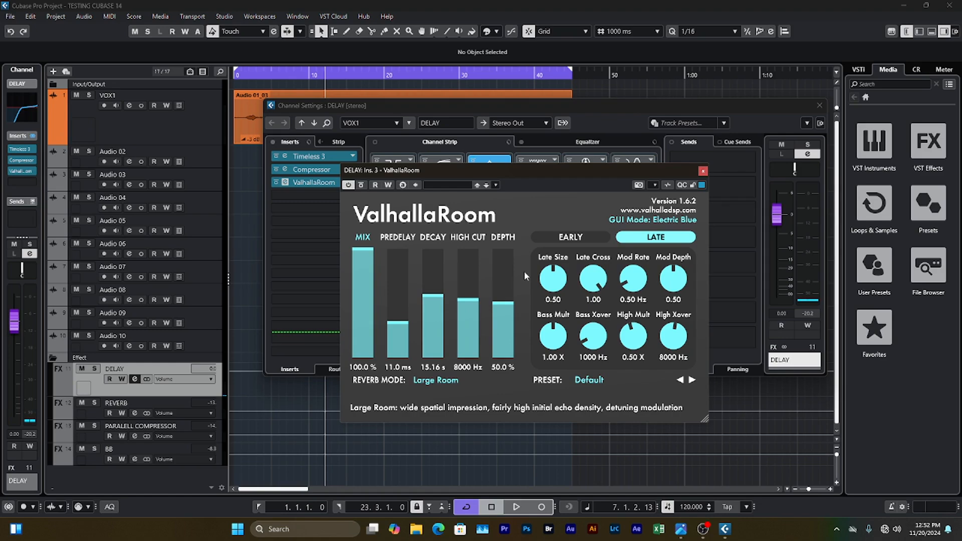
- Open the DELAY channel's Timeless 3 insert, review its delay settings, and close it
left_click(307, 159)
left_click(306, 158)
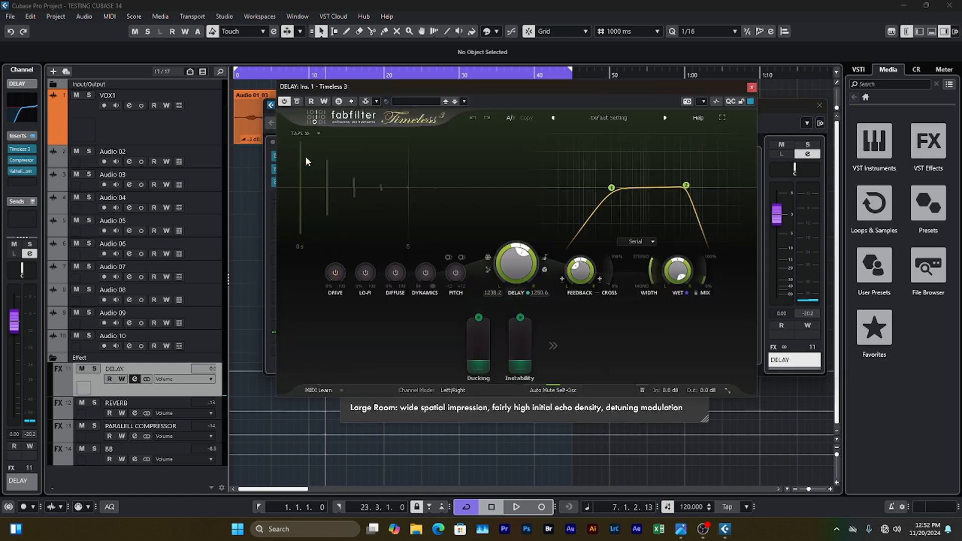
left_click_drag(572, 91, 573, 101)
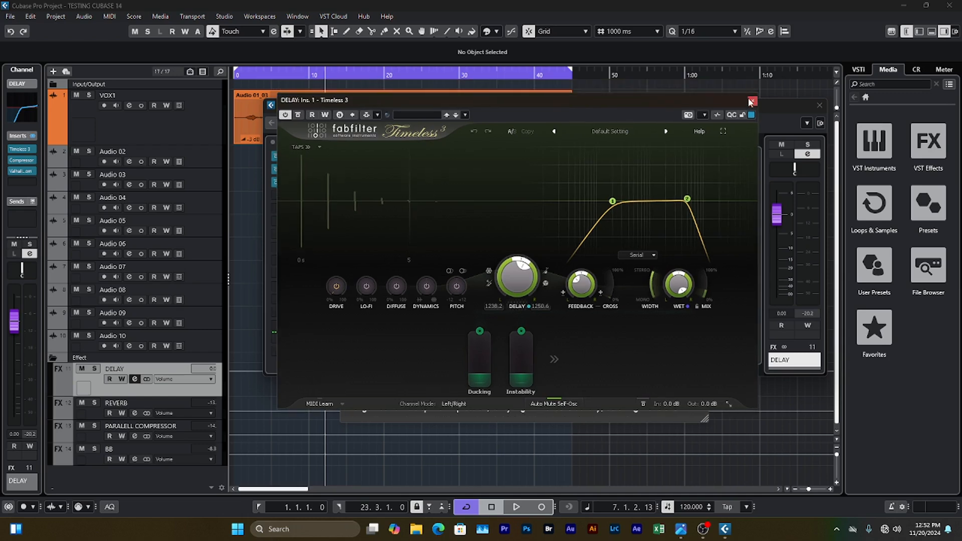
left_click(753, 101)
- Bring the DELAY channel settings back into view and close the ValhallaRoom window
scroll(187, 443, "down", 1)
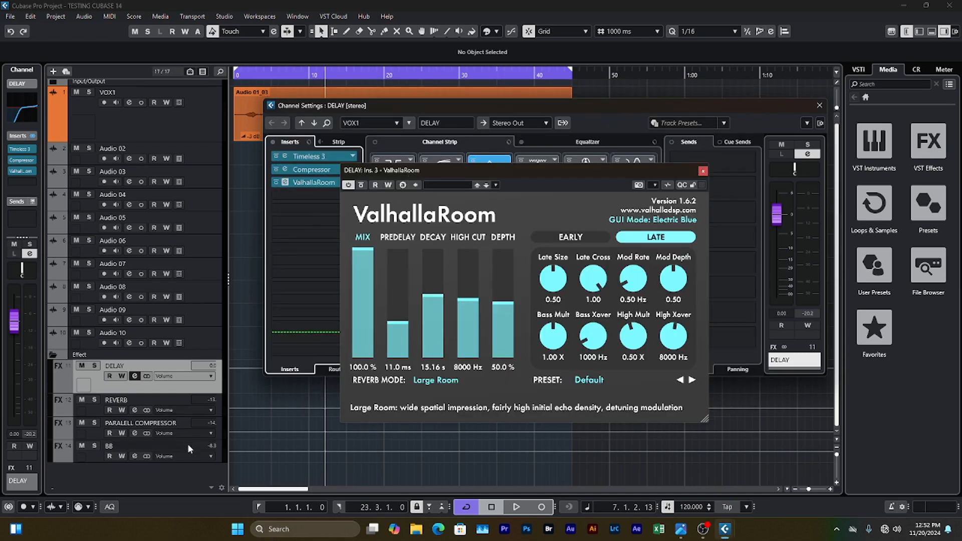
left_click(166, 401)
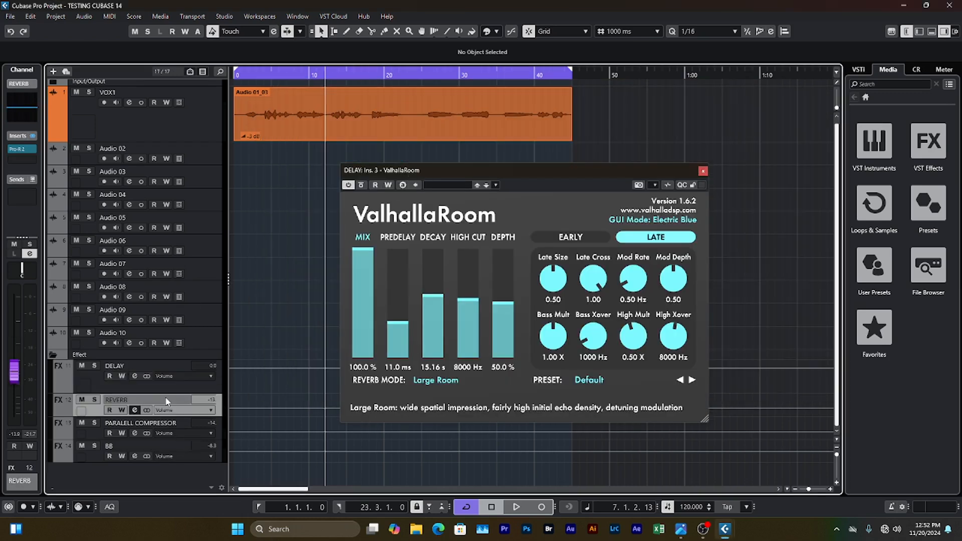
left_click(135, 380)
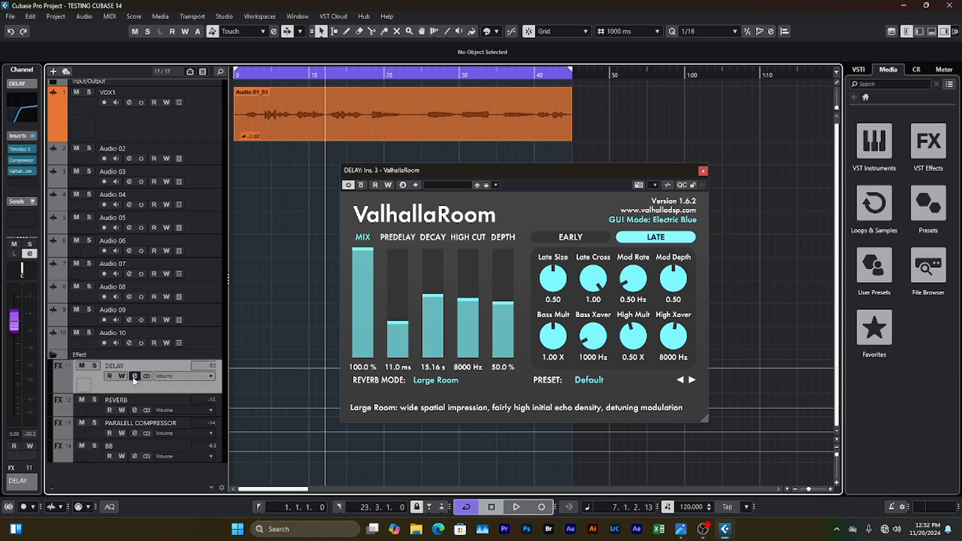
left_click(134, 377)
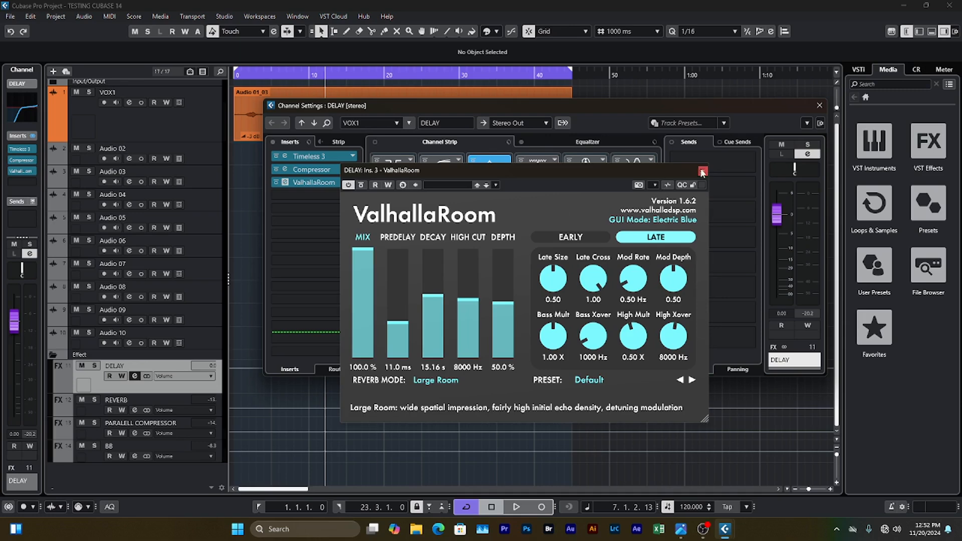
left_click(702, 172)
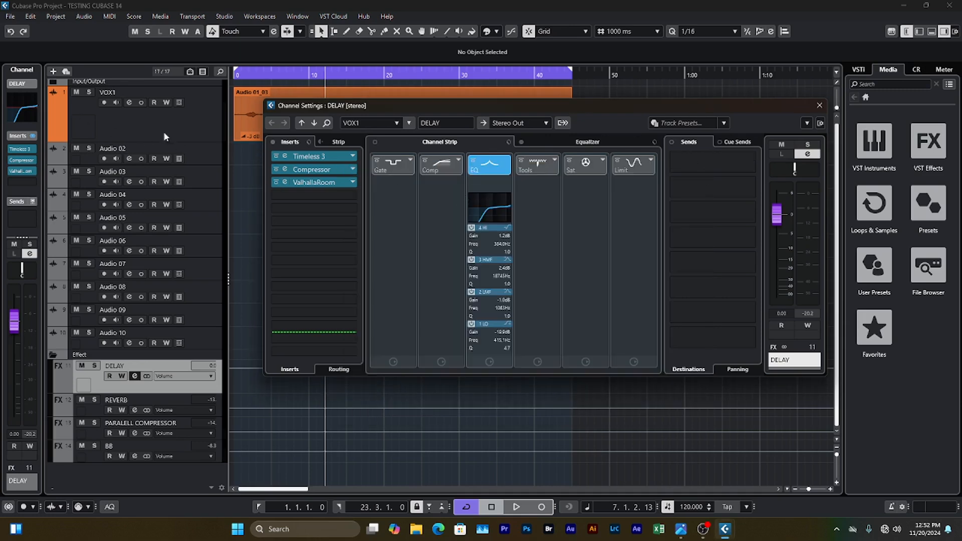
- Open the DELAY channel's equalizer curve and play the vocal to examine the delay's frequency spectrum
left_click(24, 94)
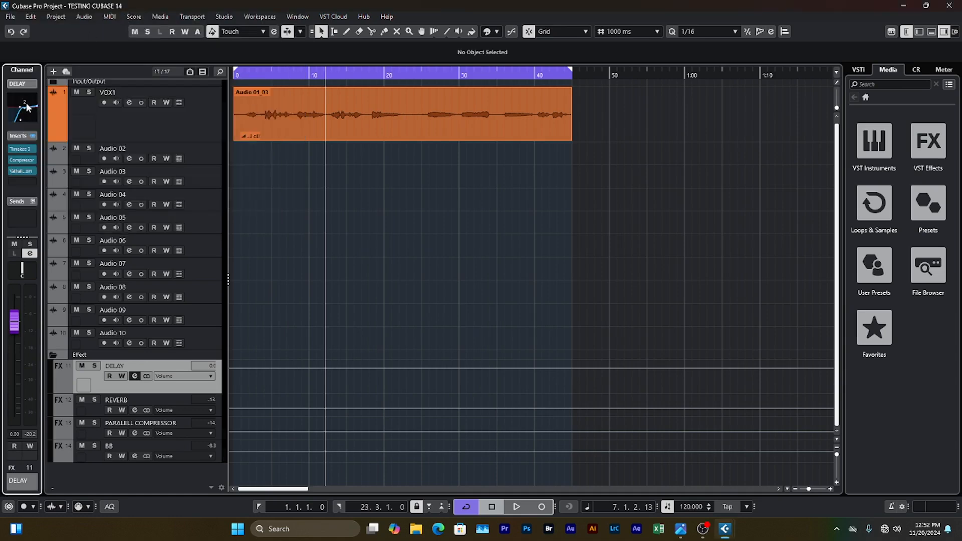
left_click(28, 107)
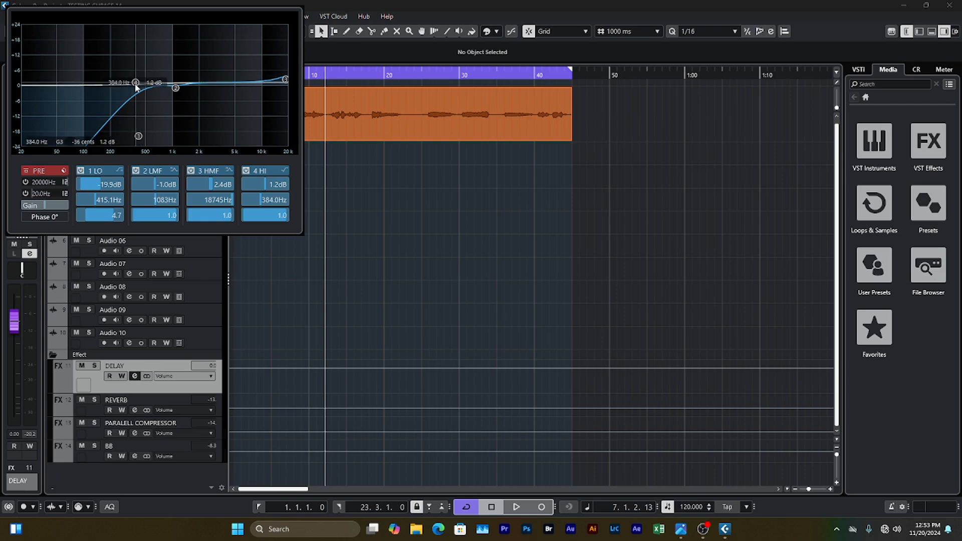
key("space")
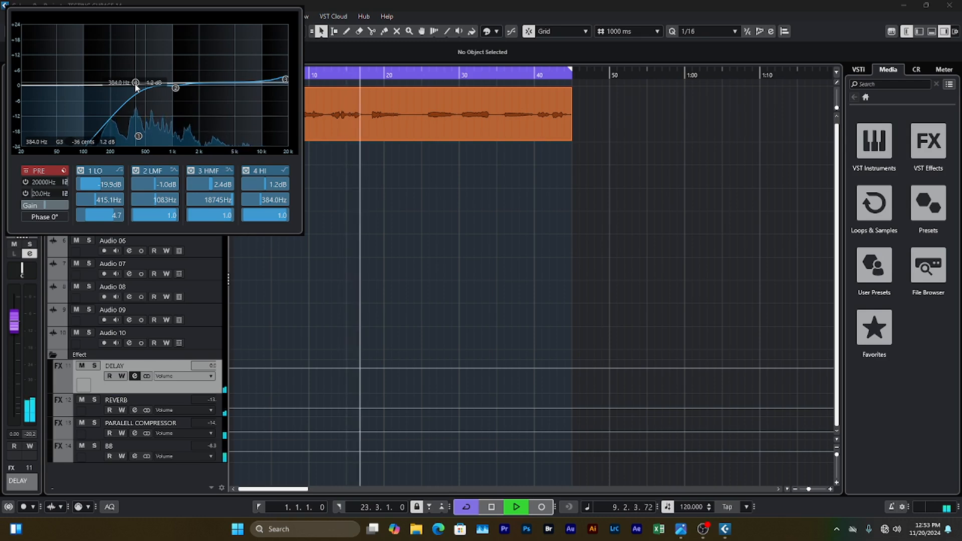
key("space")
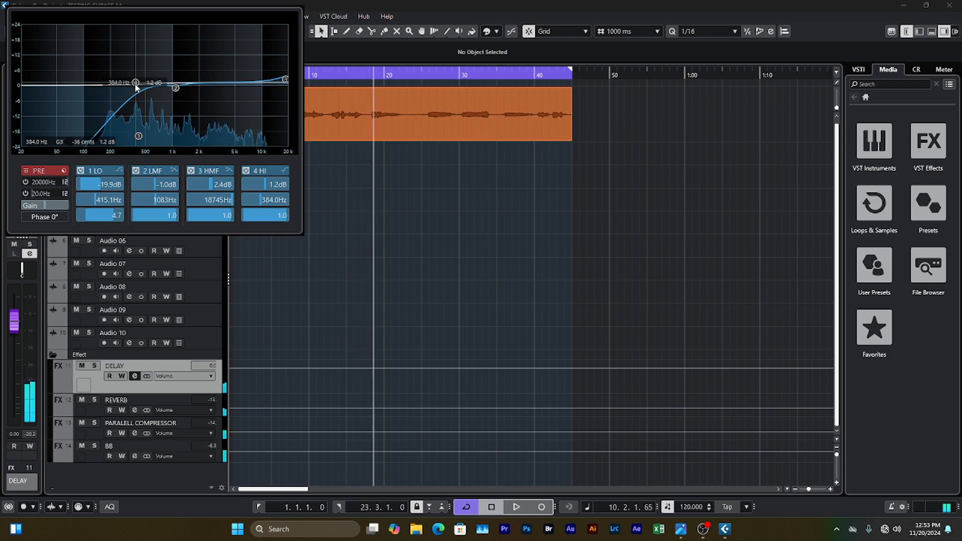
- Set the DELAY equalizer's HI band to 504.1 Hz at 0.6 dB and LO band to 939.1 Hz at -17.3 dB, and audition them
left_click_drag(135, 87, 146, 88)
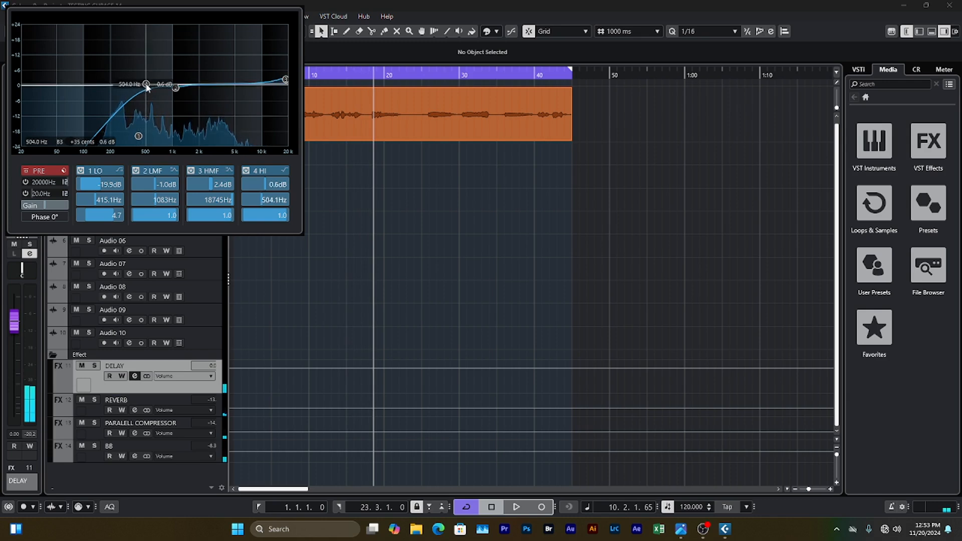
left_click_drag(138, 137, 170, 132)
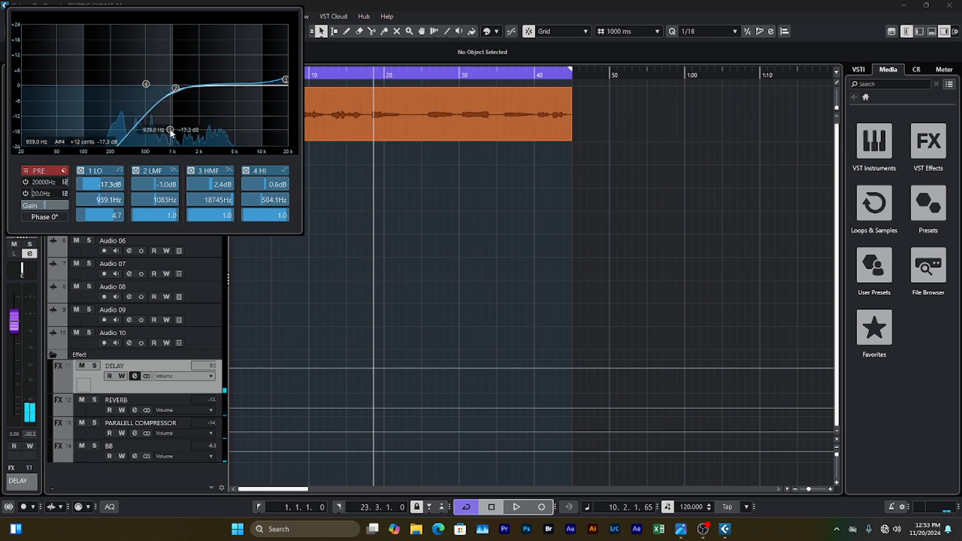
key("space")
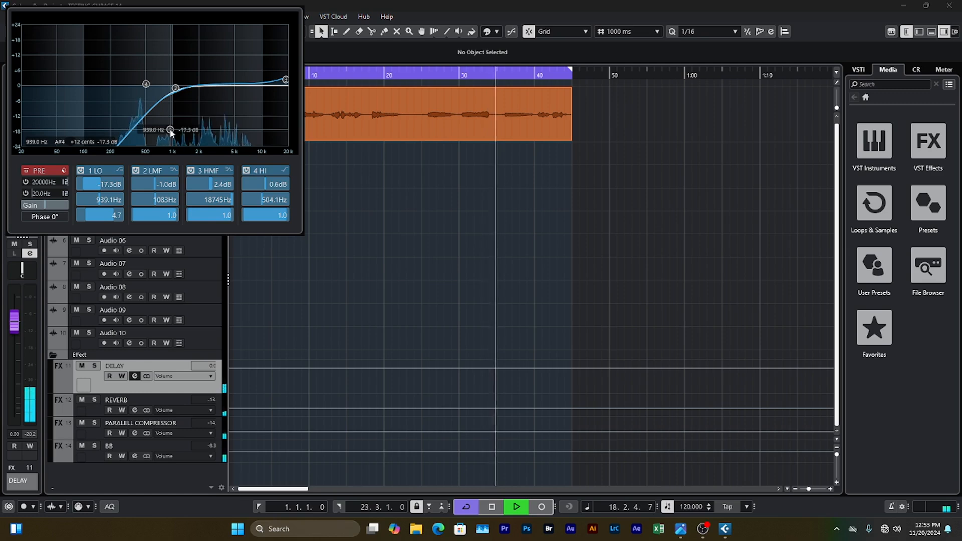
- Stop playback, set the DELAY equalizer's LO band to 384.0 Hz at -21.4 dB, and close the equalizer curve
key("space")
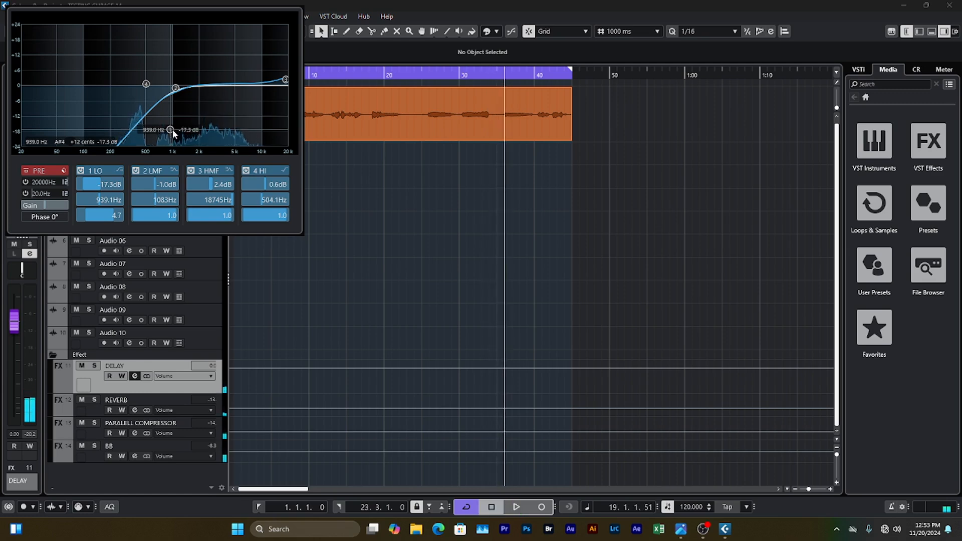
left_click_drag(171, 132, 125, 139)
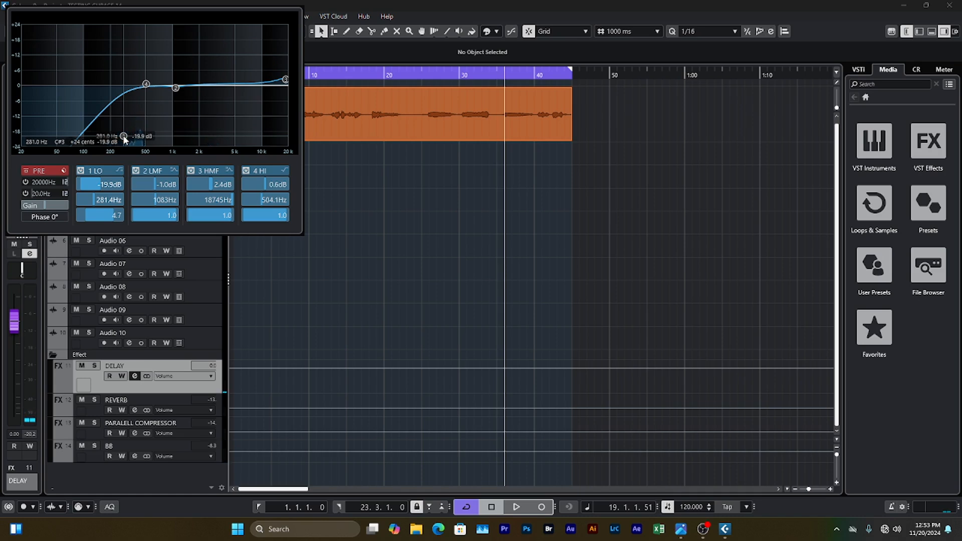
left_click_drag(124, 137, 136, 142)
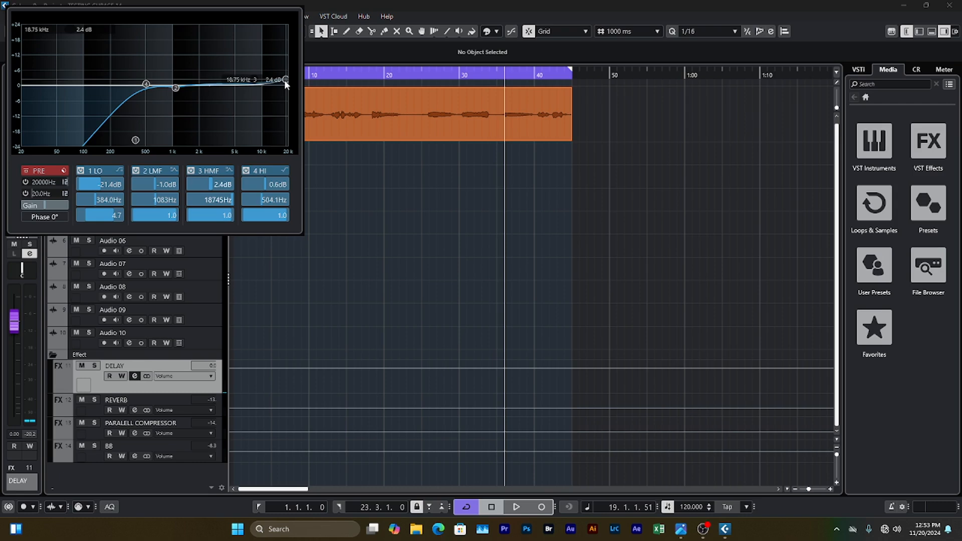
left_click_drag(284, 79, 285, 80)
left_click(421, 161)
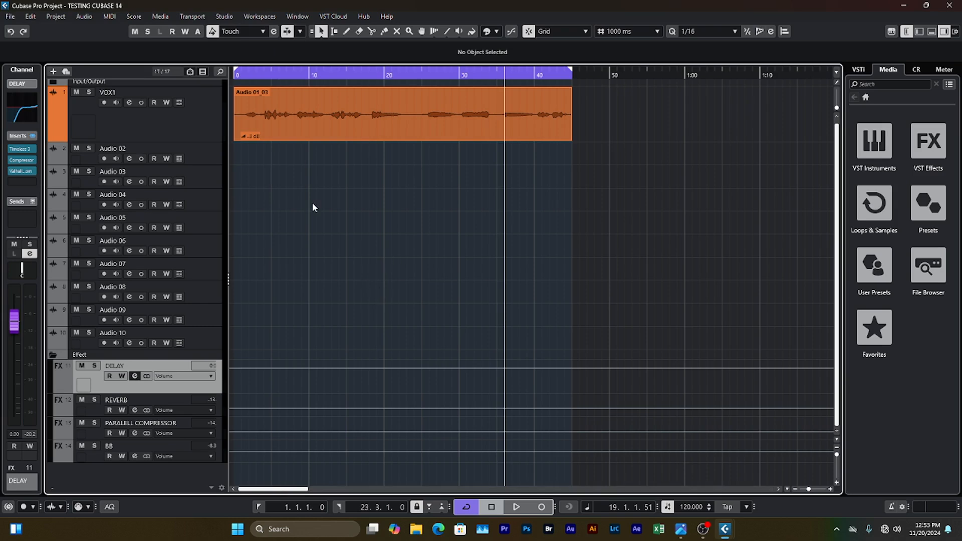
- Return the playhead to near the project start and briefly view the PARALELL COMPRESSOR channel's settings
left_click(242, 75)
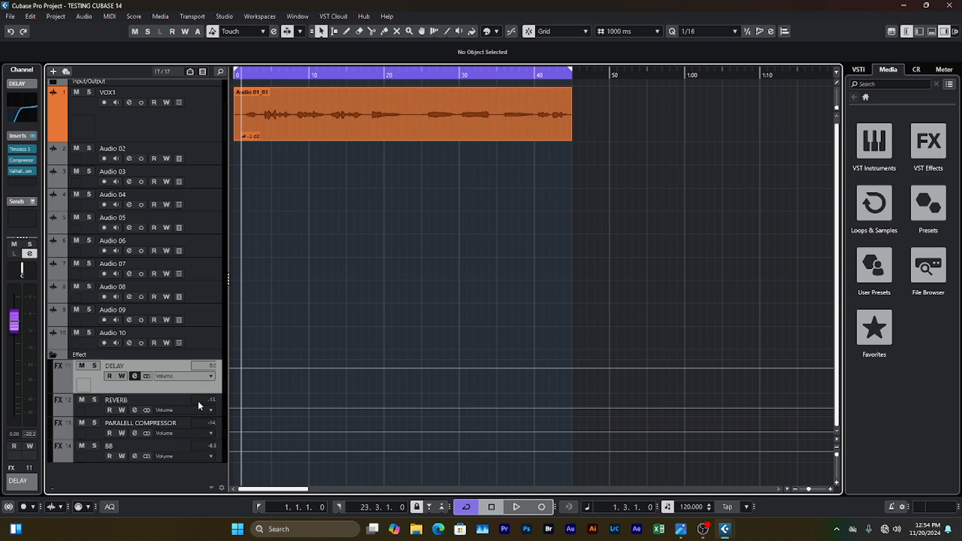
left_click(99, 434)
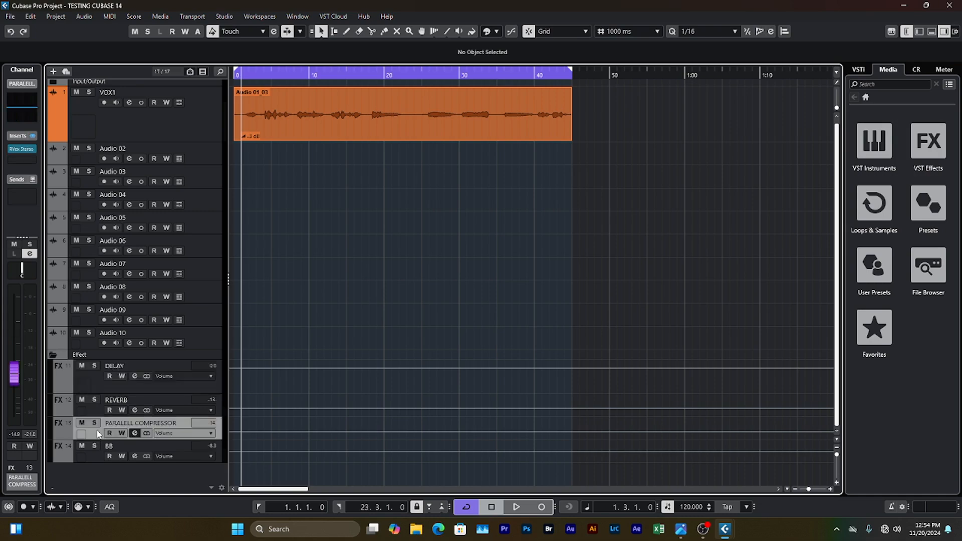
left_click(134, 434)
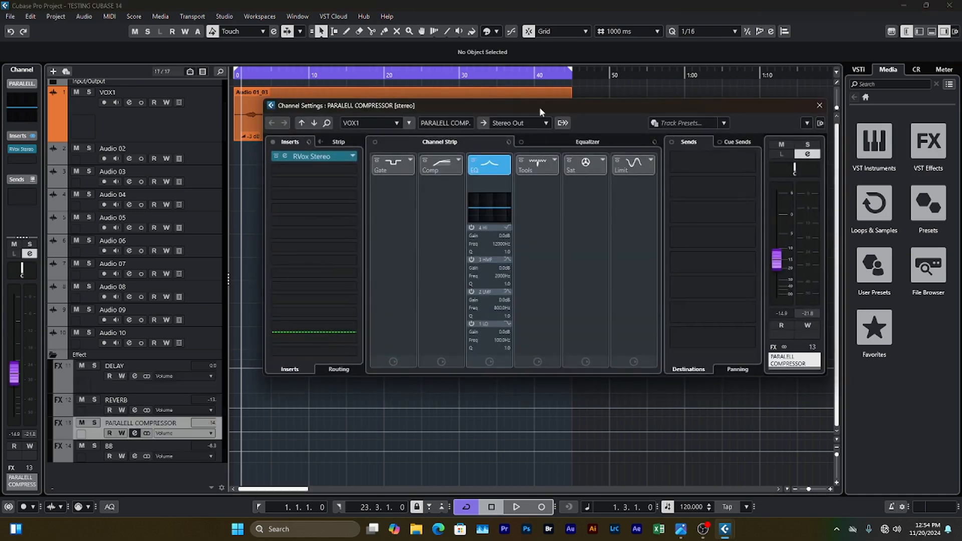
left_click(819, 105)
- Open VOX1's channel settings, review its five sends and the Add Effect Track to Send option, and close the window
left_click(197, 123)
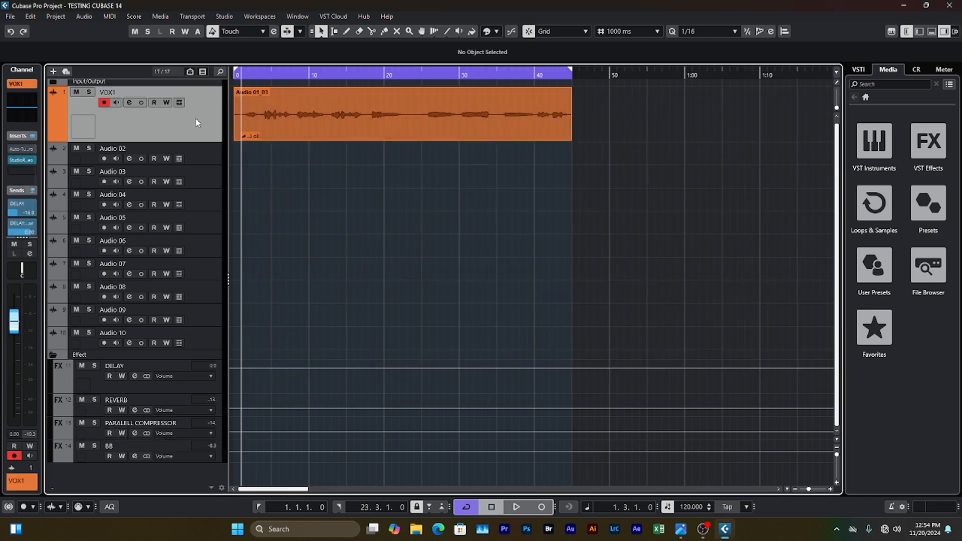
left_click(129, 102)
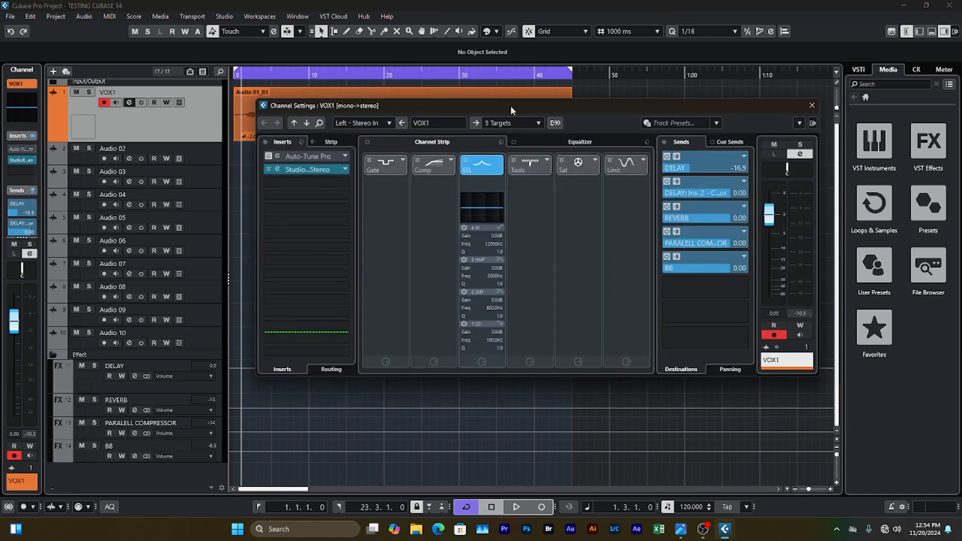
left_click_drag(510, 107, 463, 101)
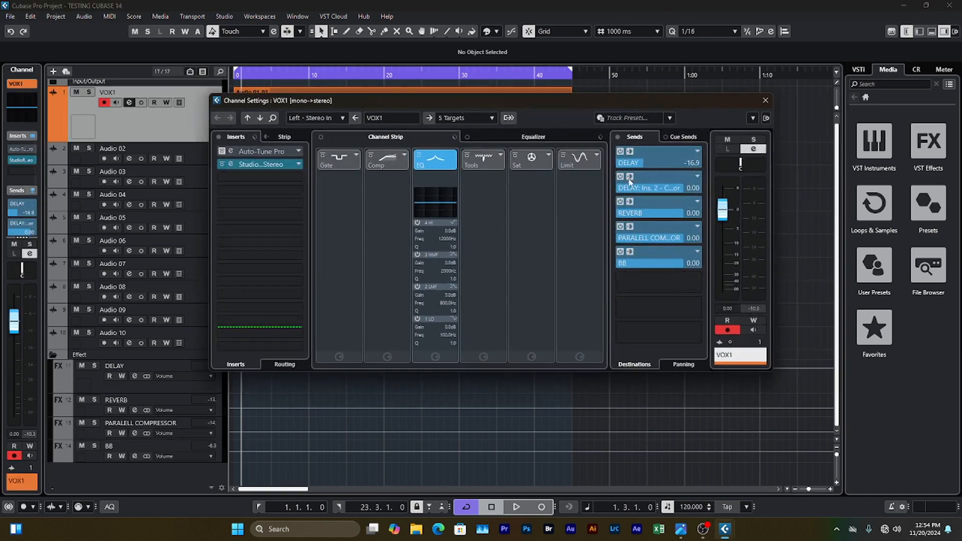
right_click(644, 283)
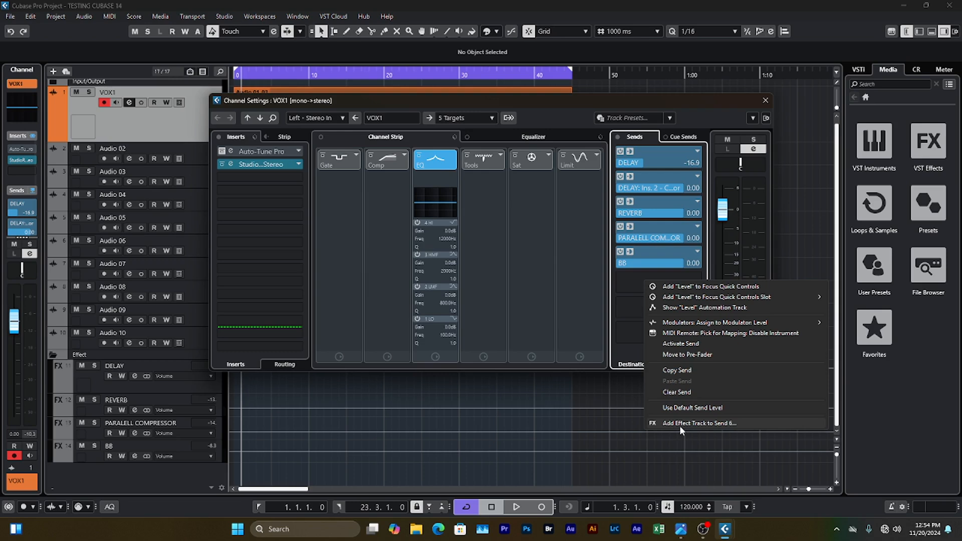
left_click_drag(551, 101, 554, 99)
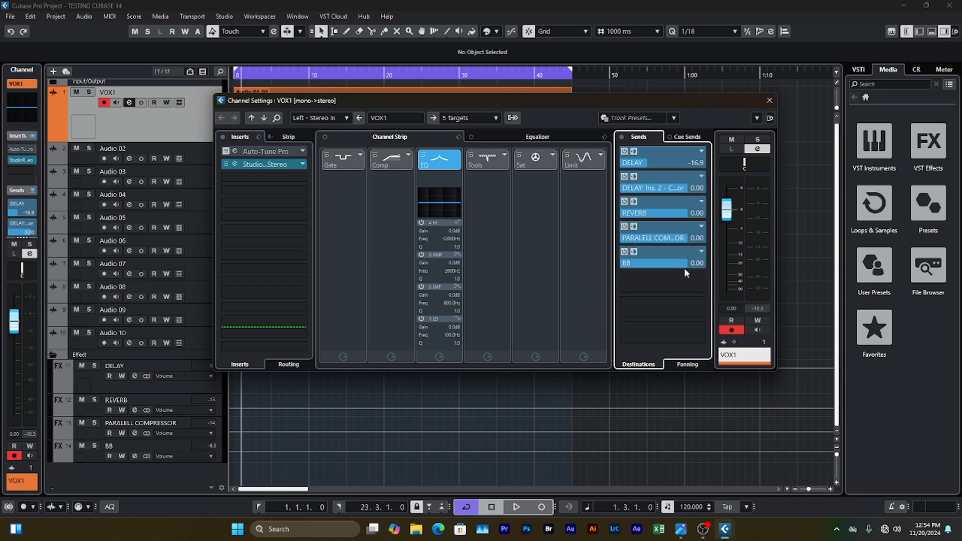
left_click_drag(546, 100, 558, 99)
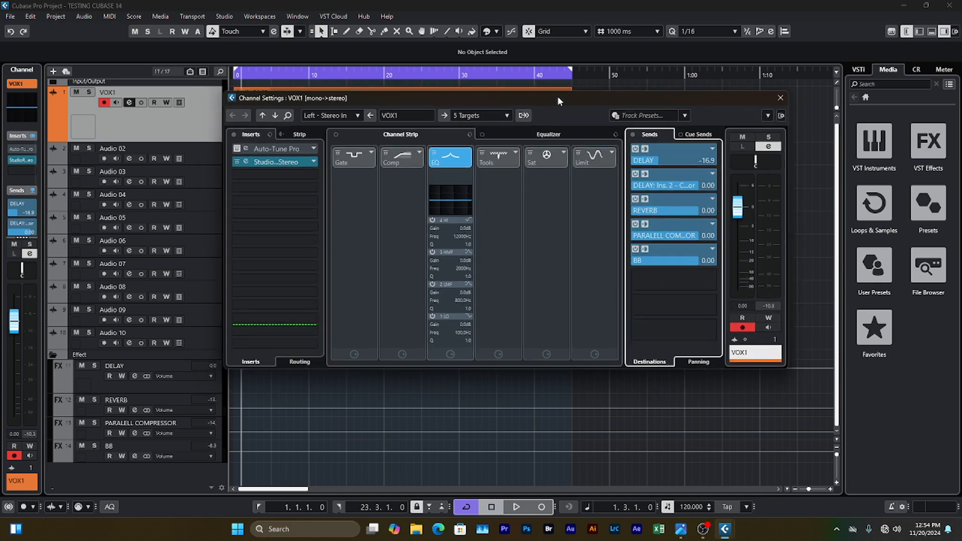
left_click(777, 100)
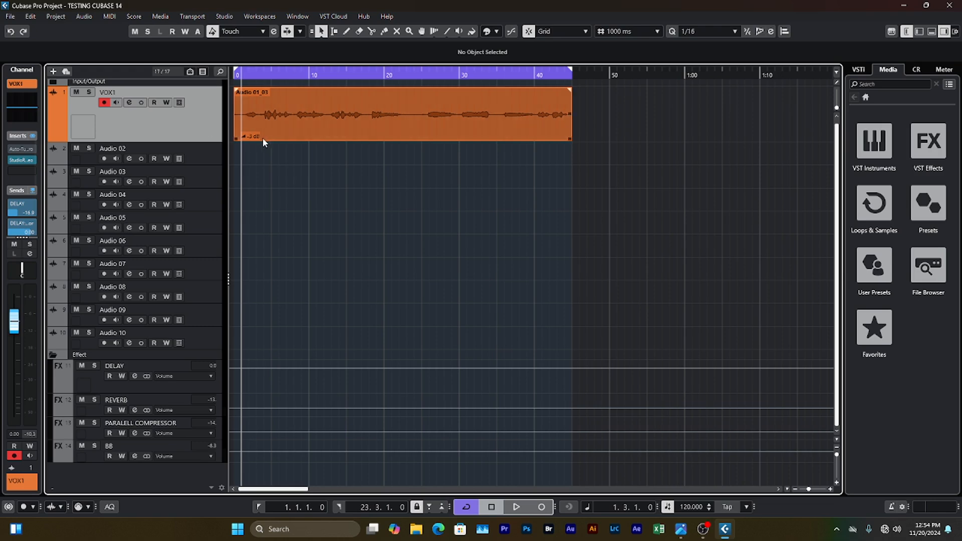
- Open the PARALELL COMPRESSOR channel's RVox Stereo insert, review its compression settings, and close the plug-in
double_click(165, 423)
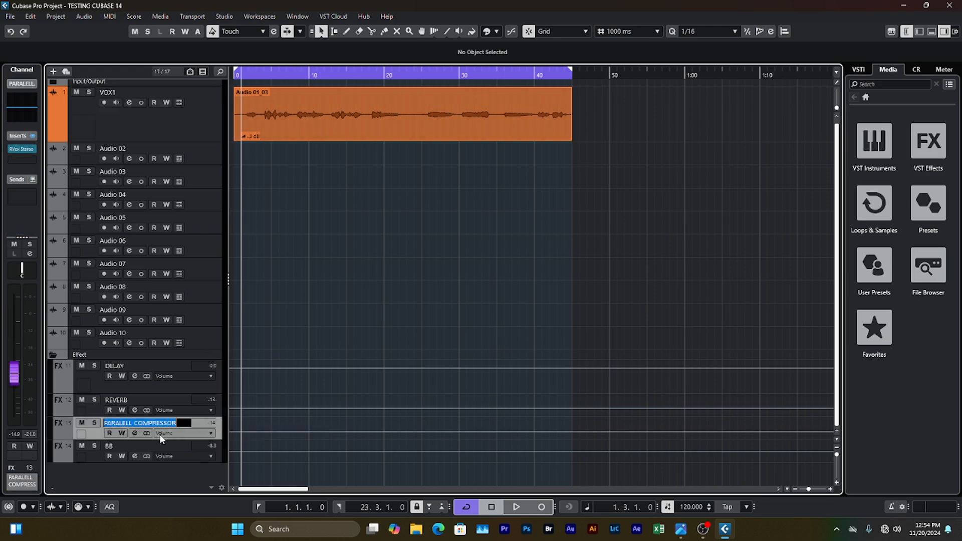
left_click(93, 439)
double_click(113, 424)
left_click(155, 366)
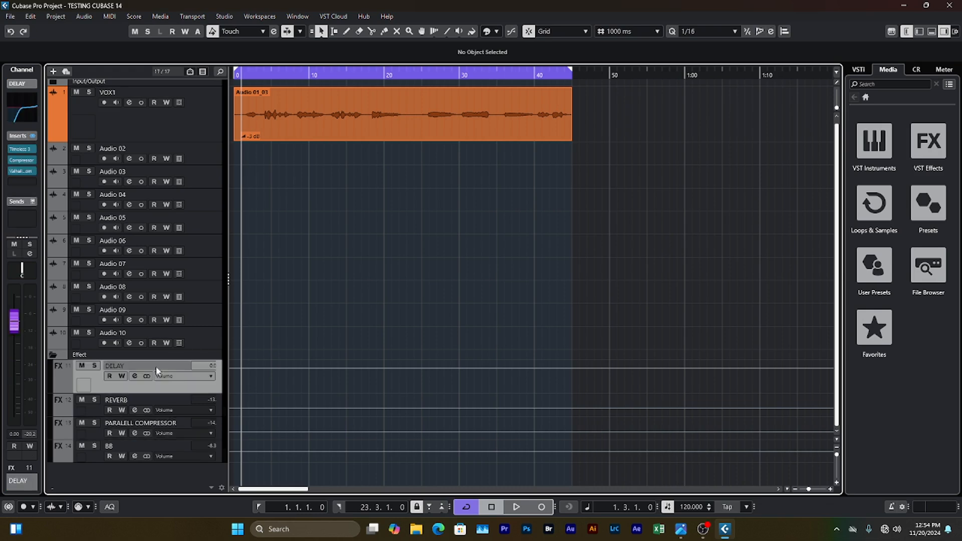
left_click(134, 433)
left_click(272, 148)
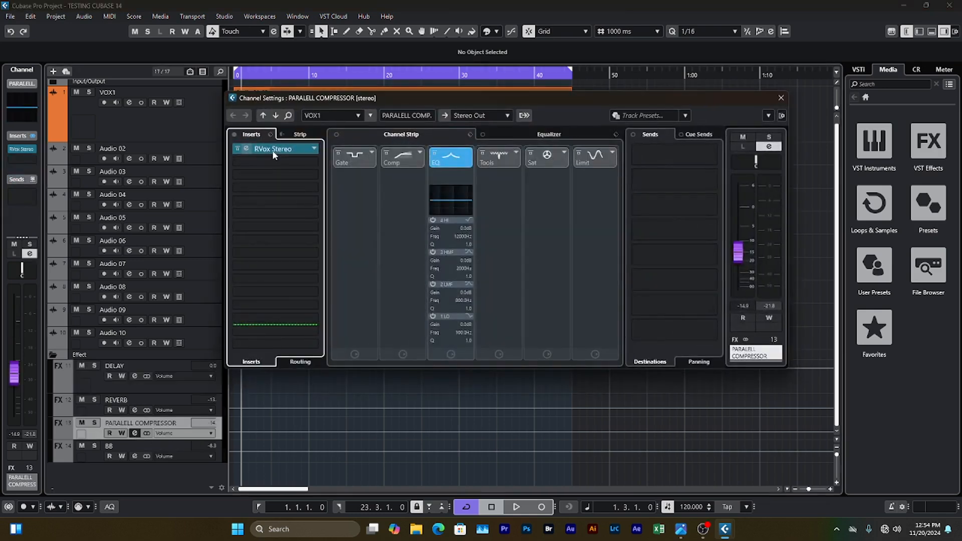
left_click_drag(478, 155, 488, 154)
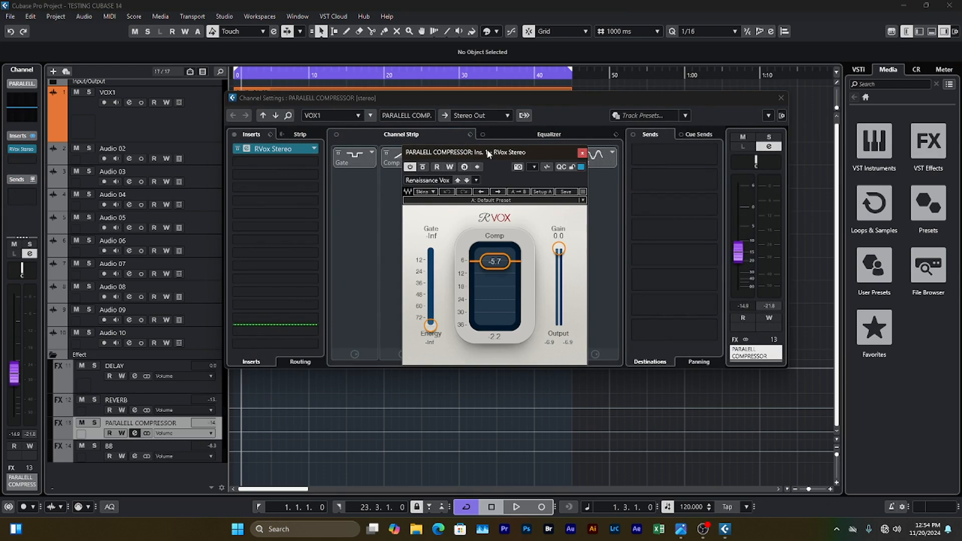
left_click_drag(482, 155, 472, 155)
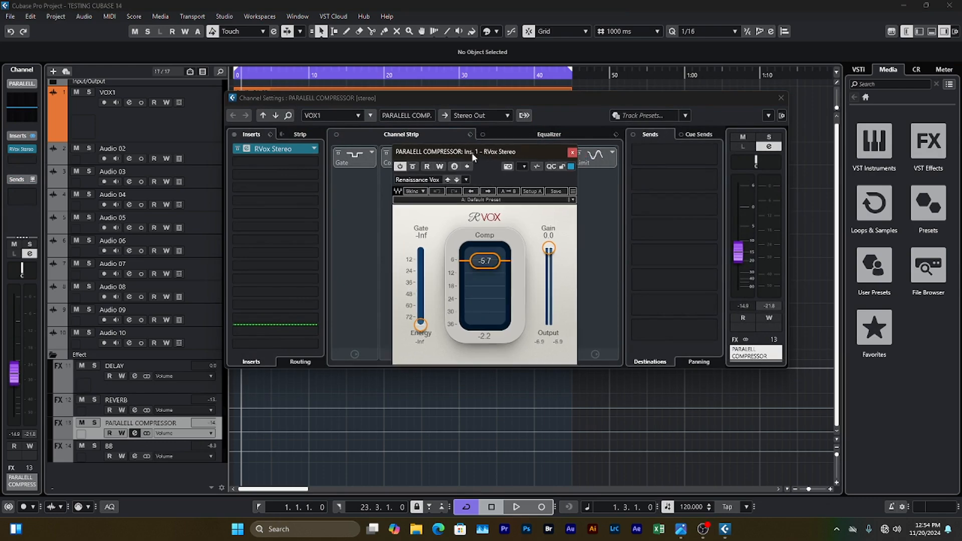
left_click(572, 152)
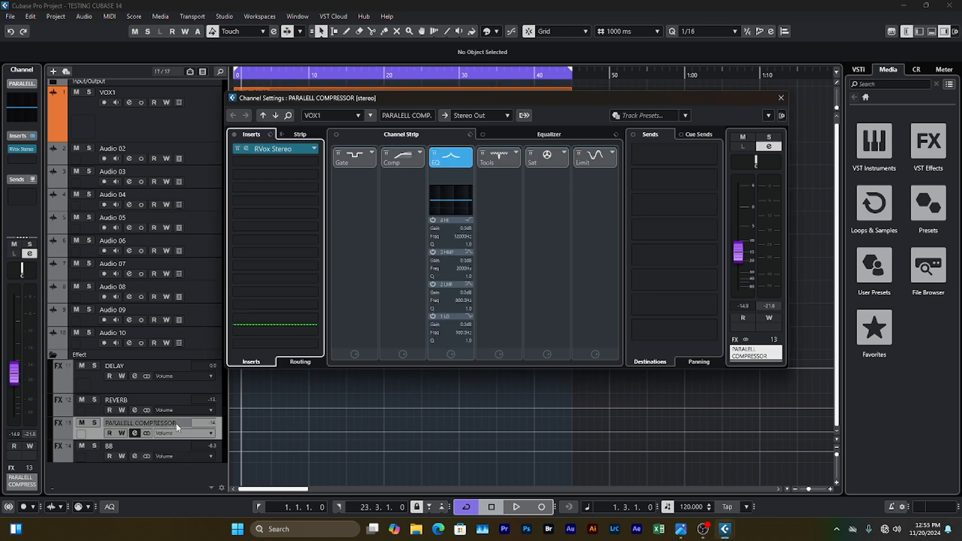
- Reopen the PARALELL COMPRESSOR channel settings and review its insert and fader level
left_click(171, 409)
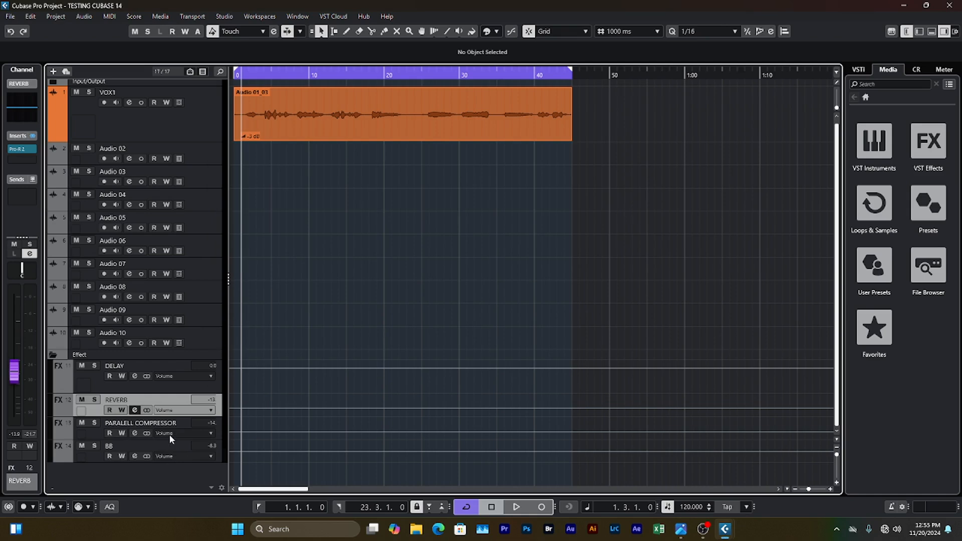
left_click(95, 435)
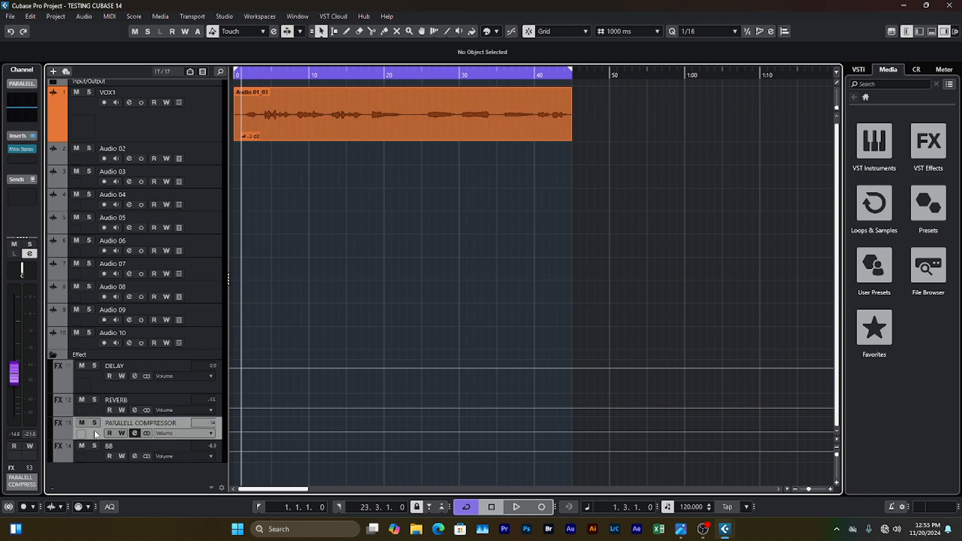
left_click(135, 433)
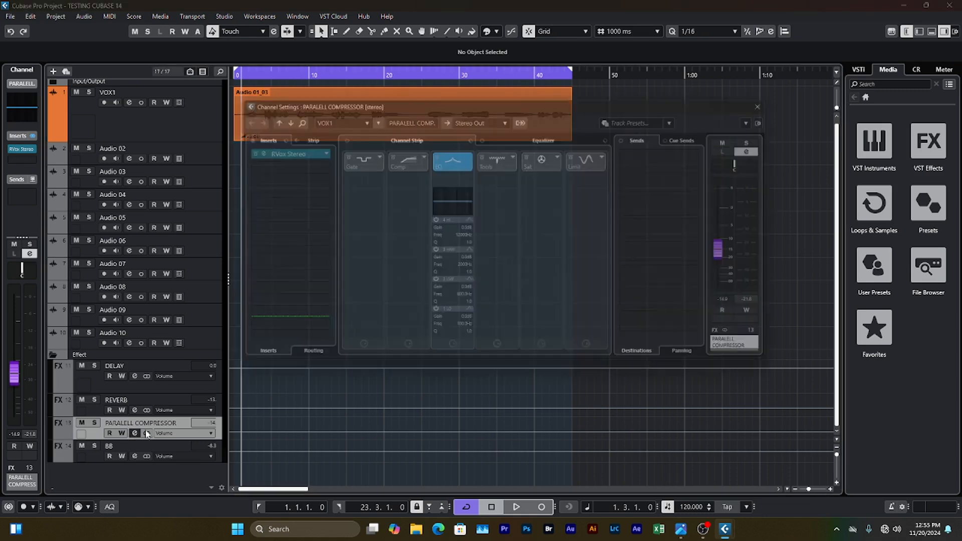
left_click_drag(486, 98, 486, 125)
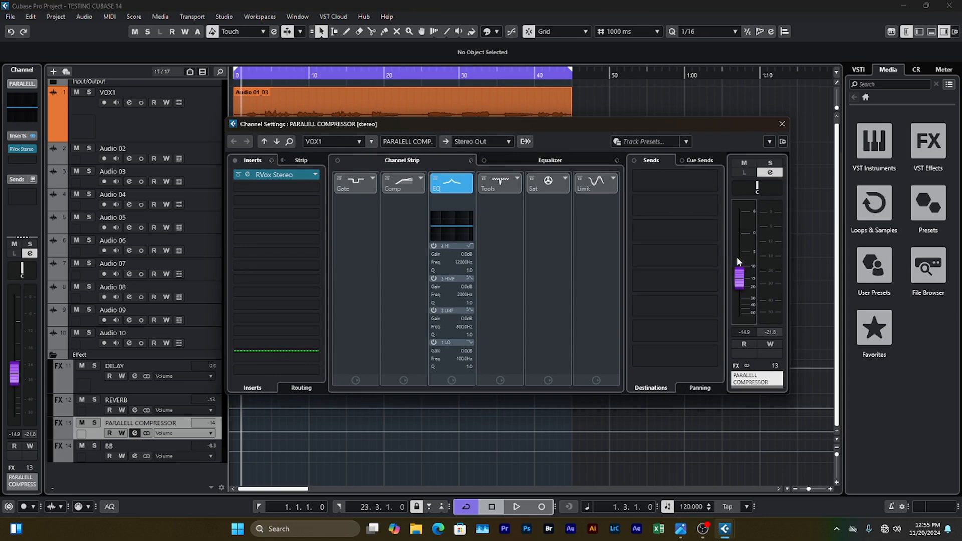
left_click_drag(568, 125, 561, 123)
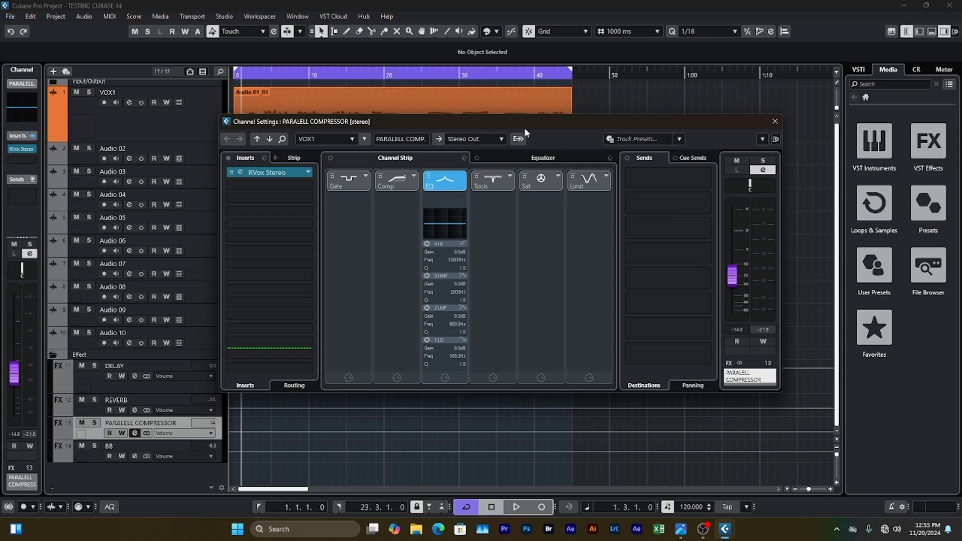
left_click_drag(526, 121, 528, 118)
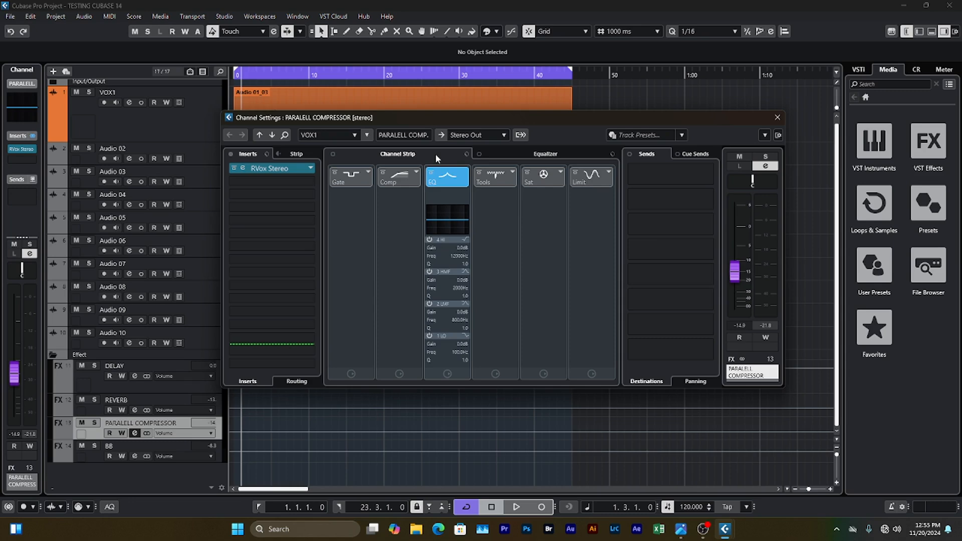
left_click_drag(484, 124, 474, 124)
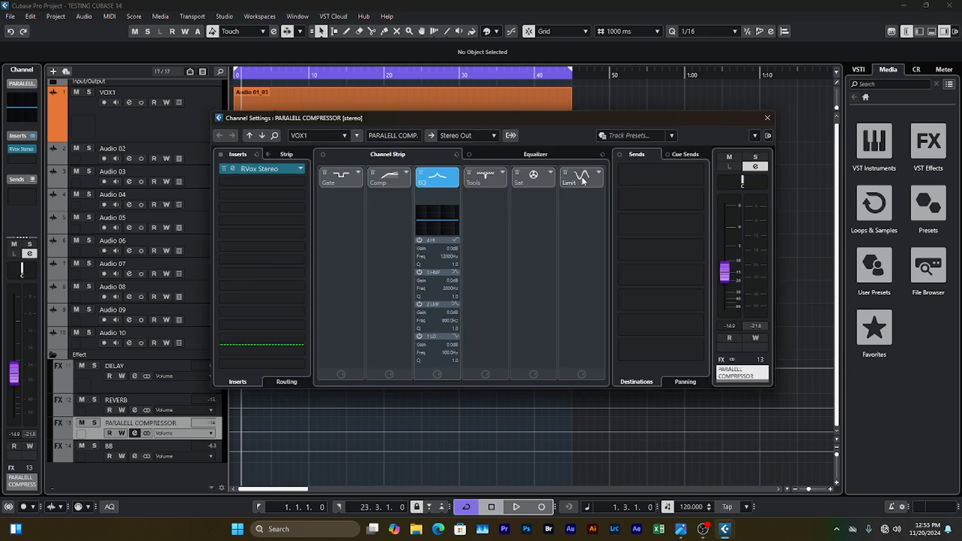
- Audition the PARALELL COMPRESSOR fader at -0.24 dB during playback, lower it to -10.7 dB, and close the channel settings
key("space")
key("space")
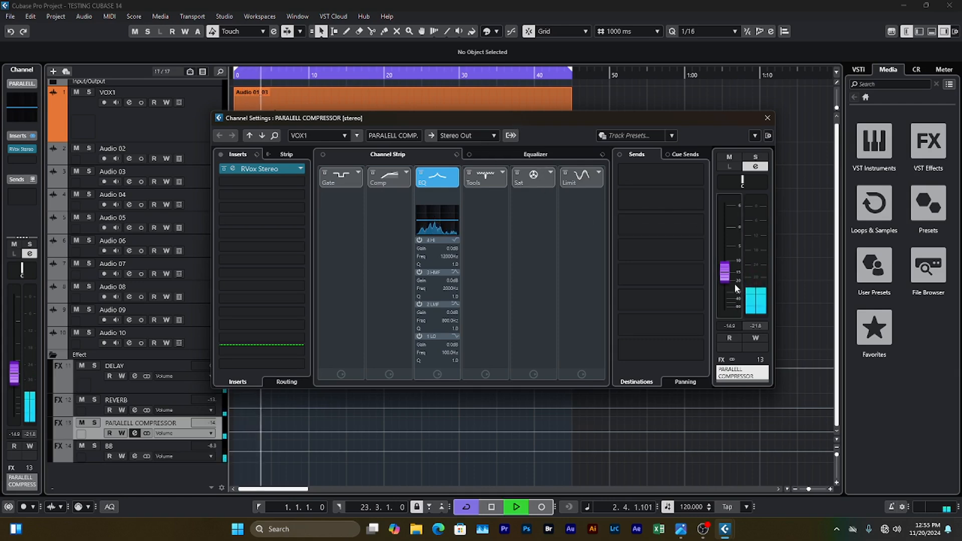
left_click_drag(729, 278, 726, 237)
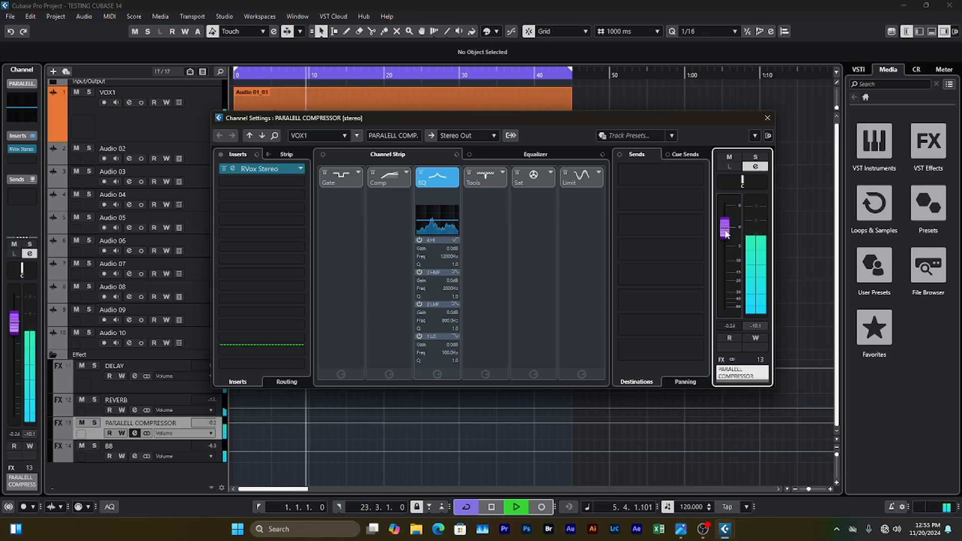
left_click_drag(726, 236, 722, 269)
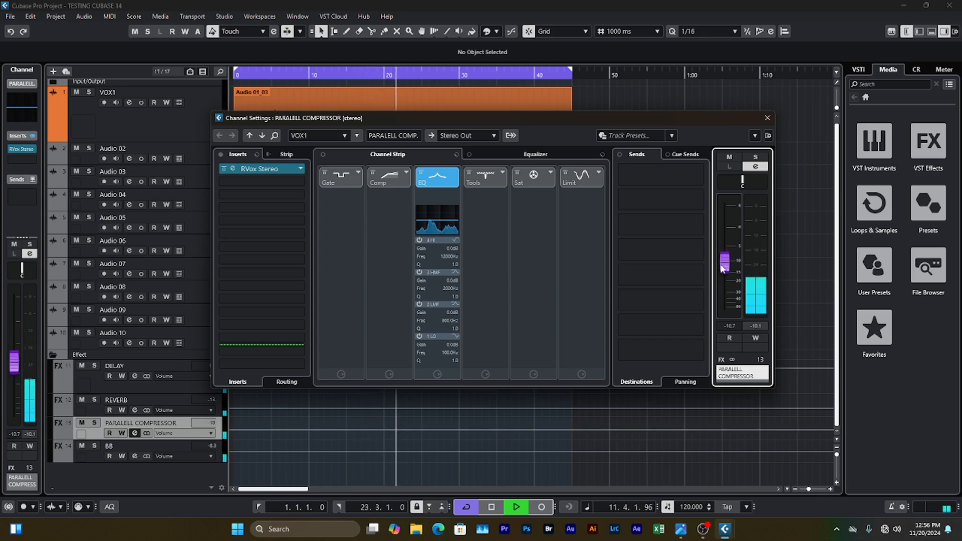
key("space")
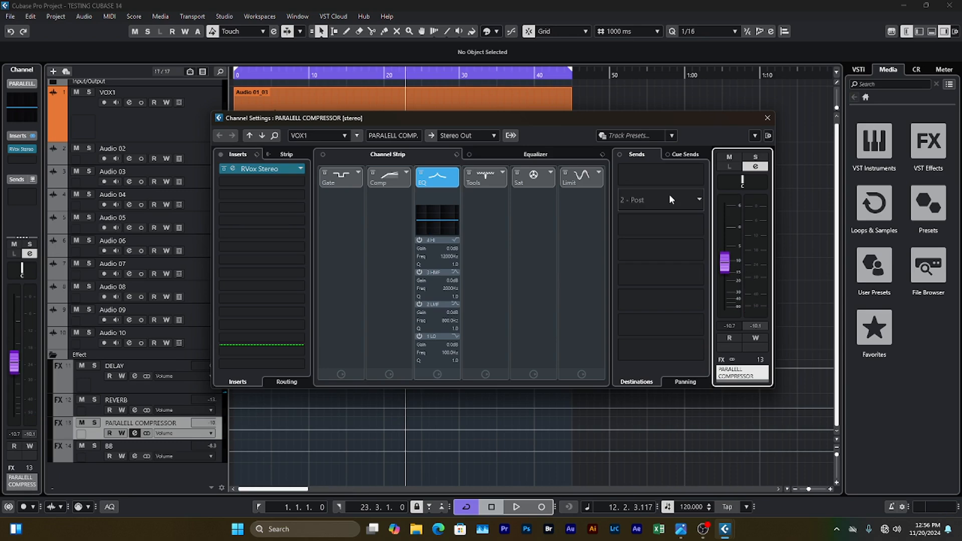
left_click_drag(611, 117, 611, 122)
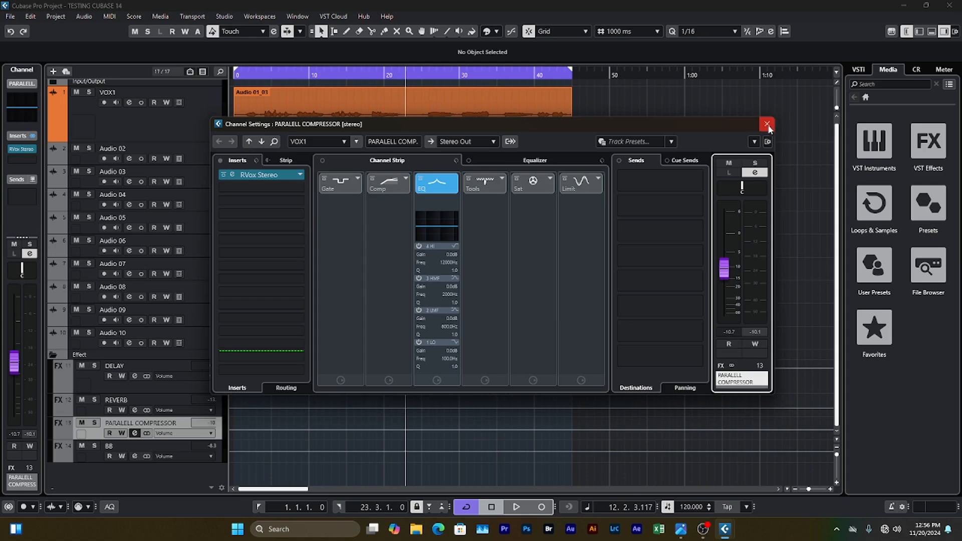
left_click(767, 125)
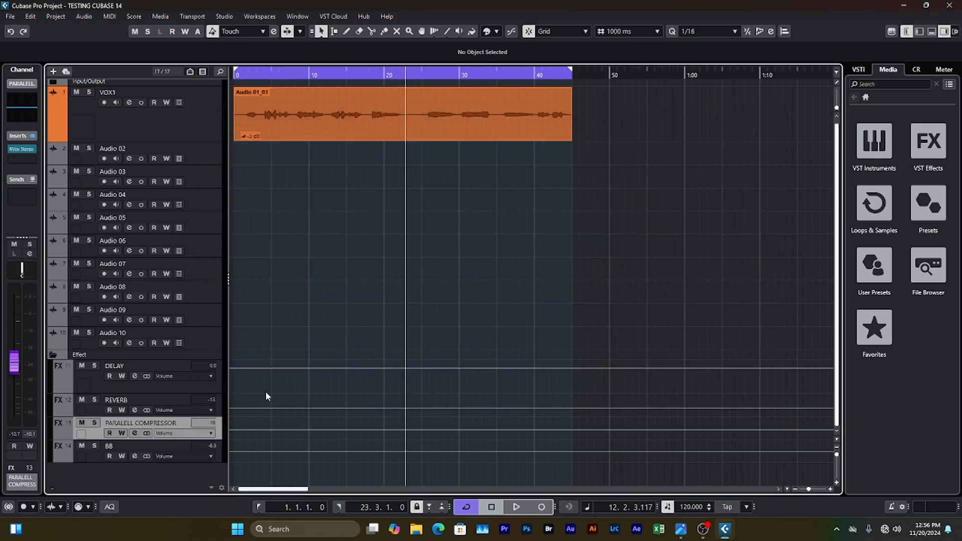
- Open the BB channel settings, lower its fader to -10.1 dB during playback, and stop playback
left_click(149, 444)
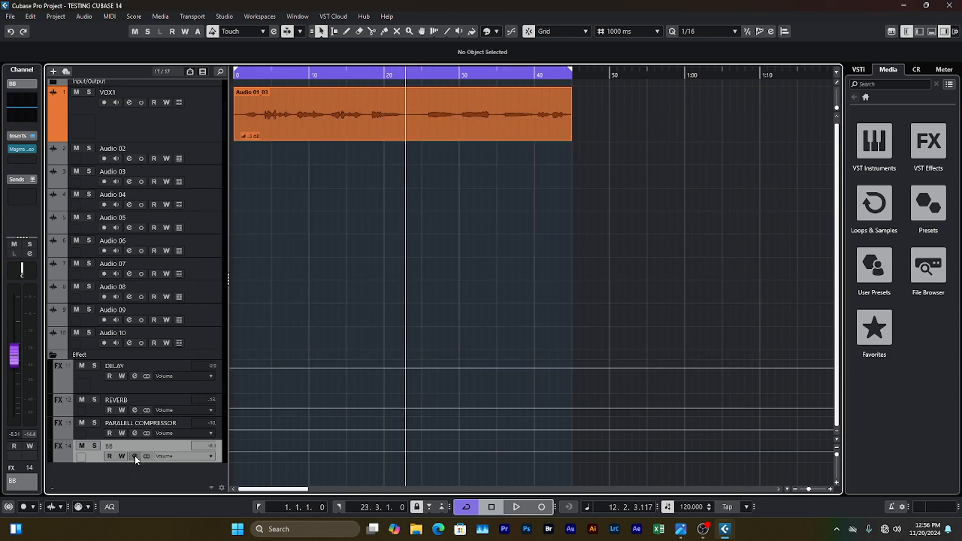
left_click(135, 456)
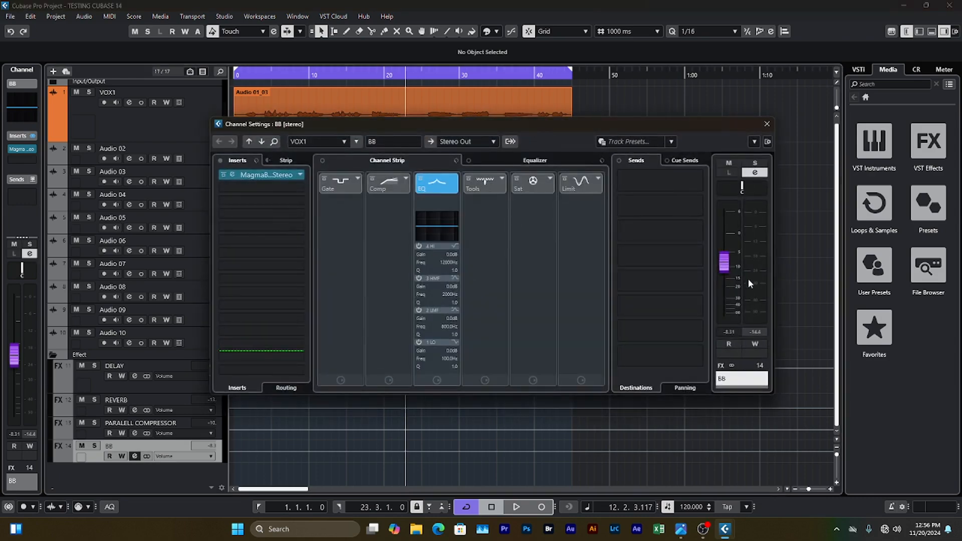
key("space")
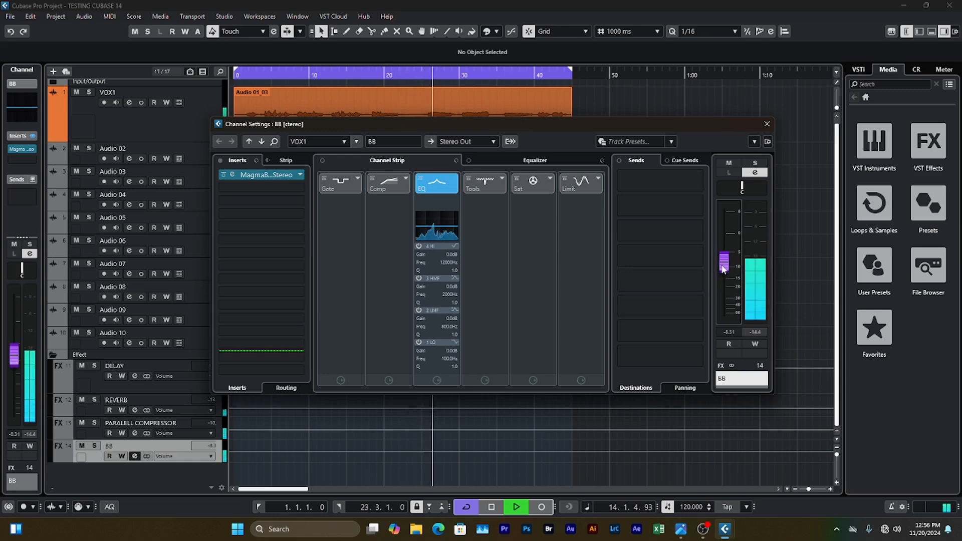
mouse_move(723, 268)
left_mouse_down()
mouse_move(726, 320)
mouse_move(723, 270)
left_mouse_up()
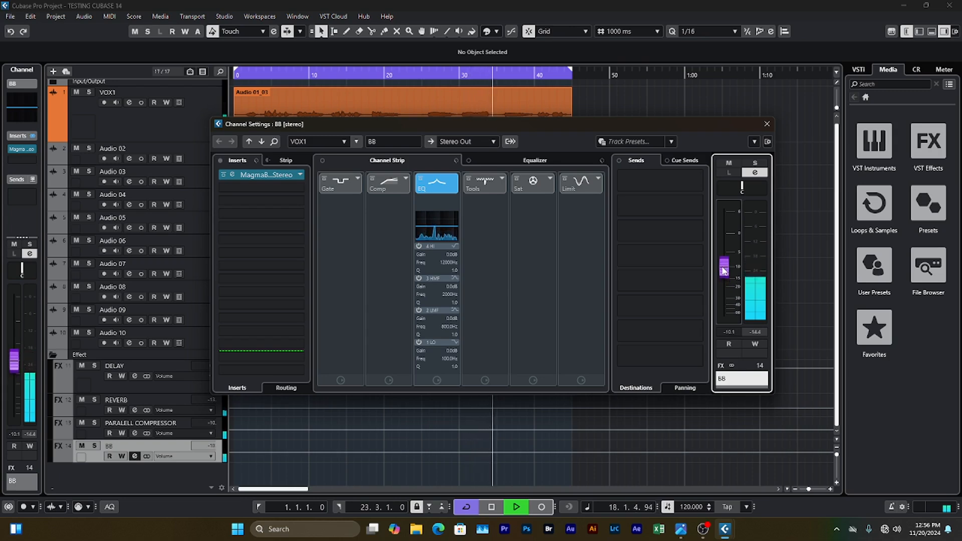
key("space")
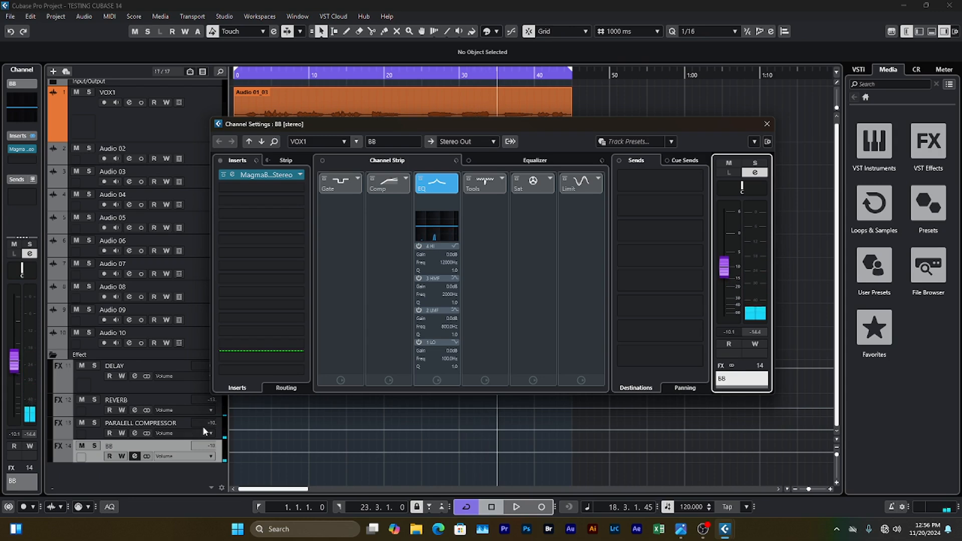
- Open BB's Magma BB Tubes Stereo insert, review its Beauty and Beast settings, and close the plug-in and channel settings
left_click(135, 456)
left_click(134, 456)
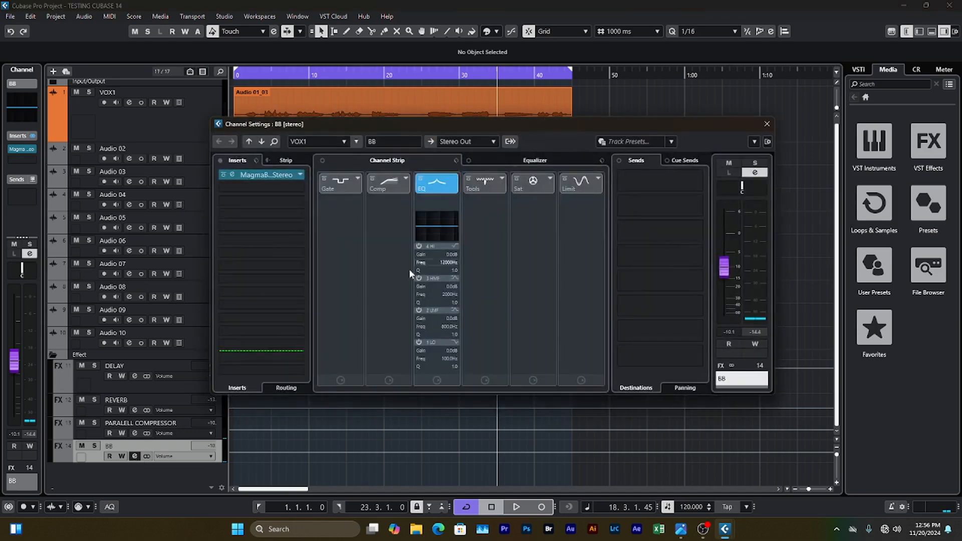
left_click(268, 176)
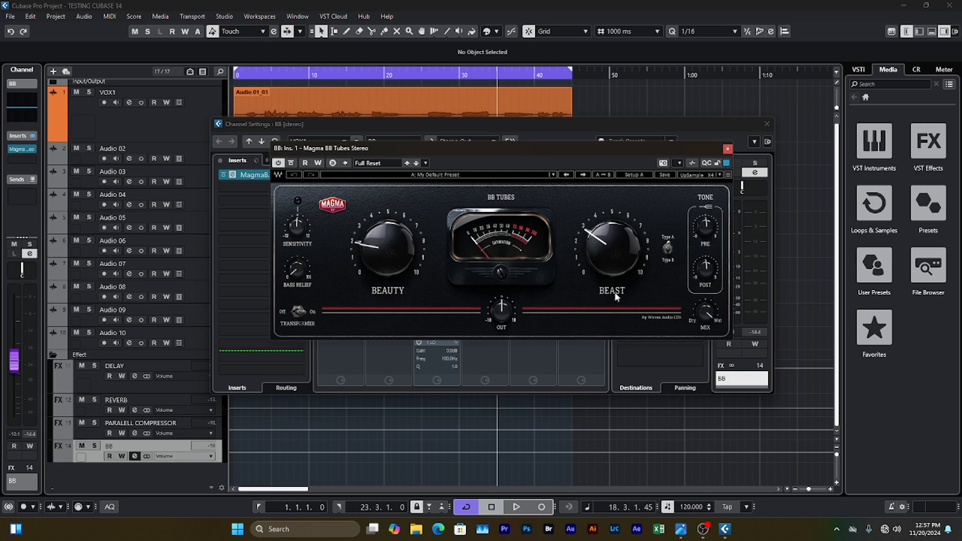
left_click_drag(484, 150, 477, 152)
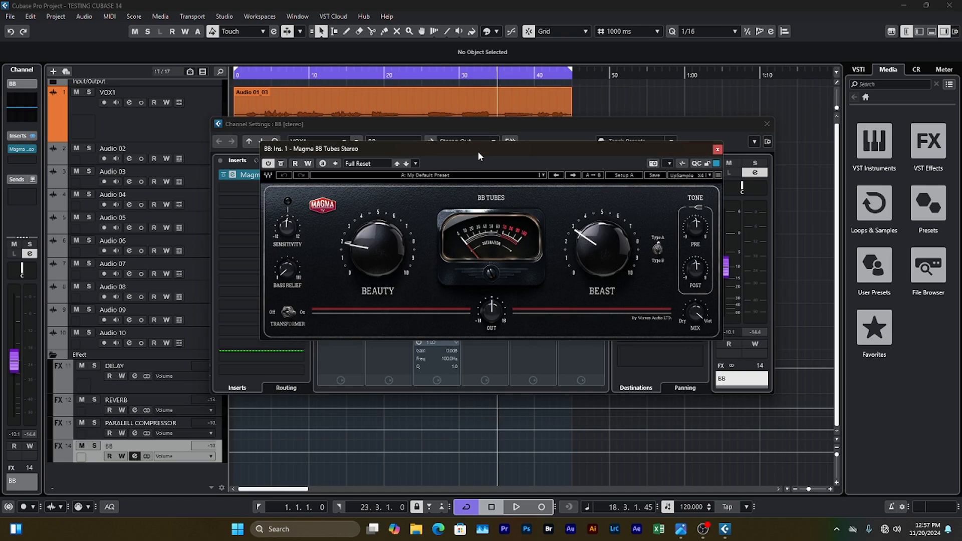
left_click(717, 150)
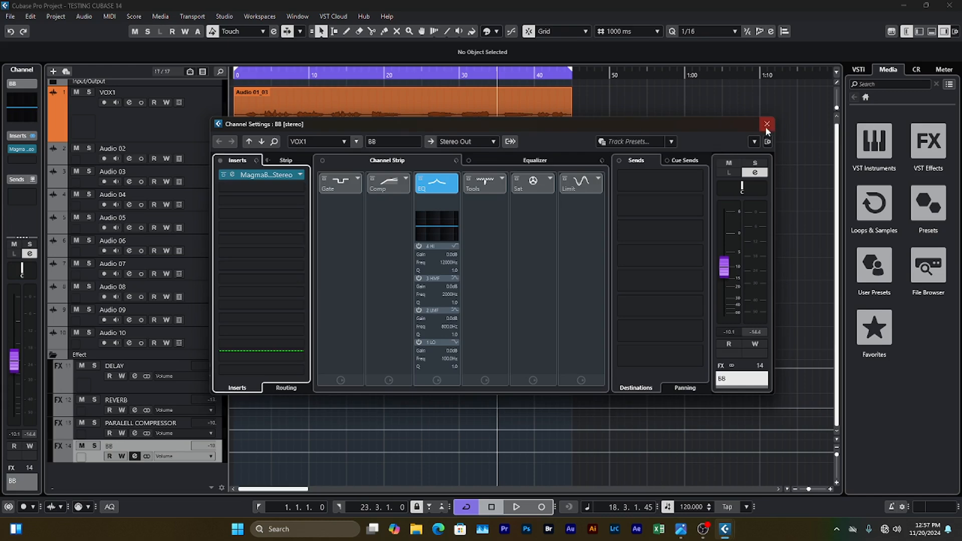
left_click(766, 124)
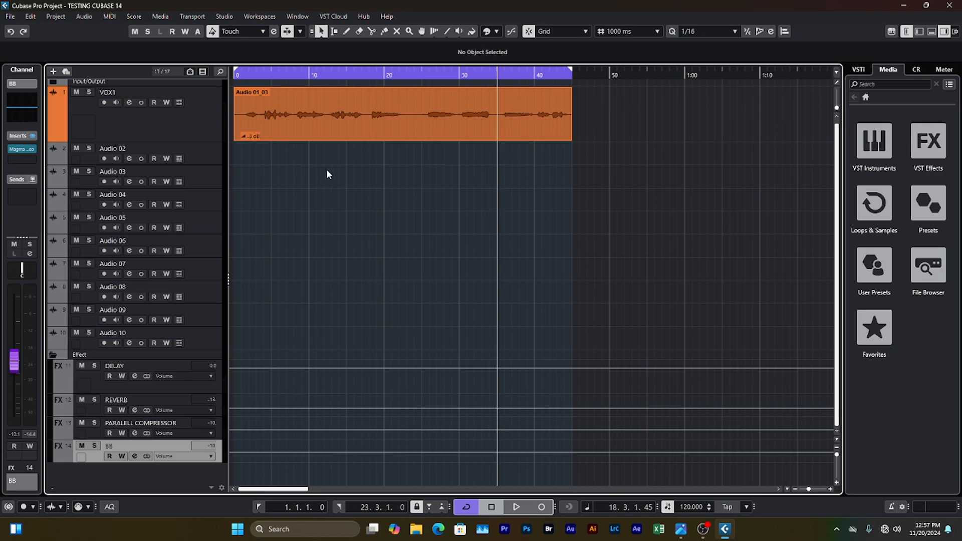
- Open the MixConsole full-screen and move the DELAY, REVERB and PARALELL COMPRESSOR channels directly after VOX1
mouse_move(260, 134)
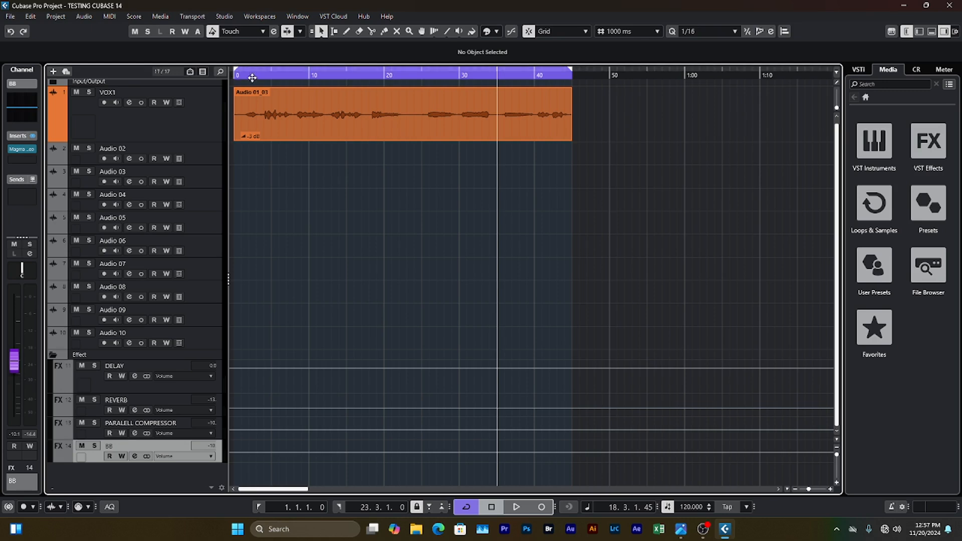
left_click(224, 17)
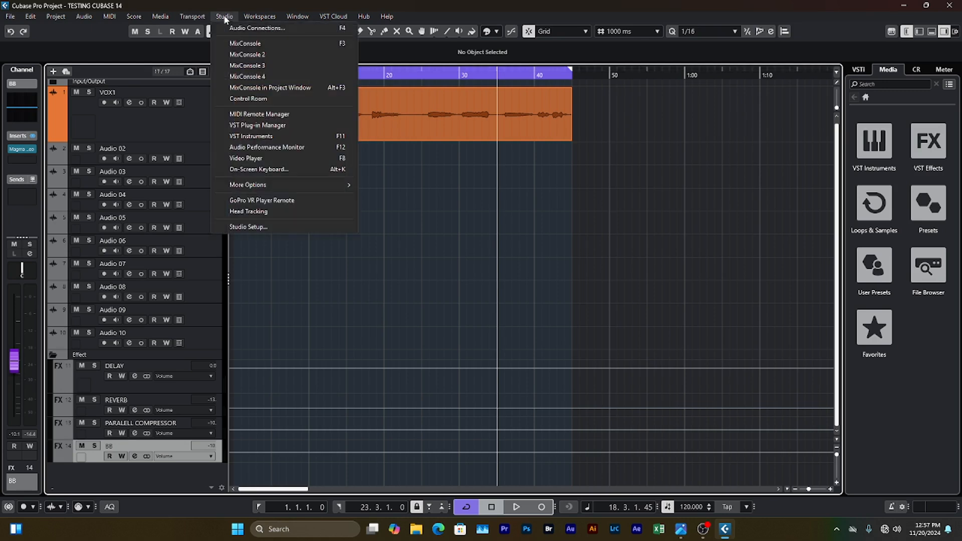
left_click(250, 45)
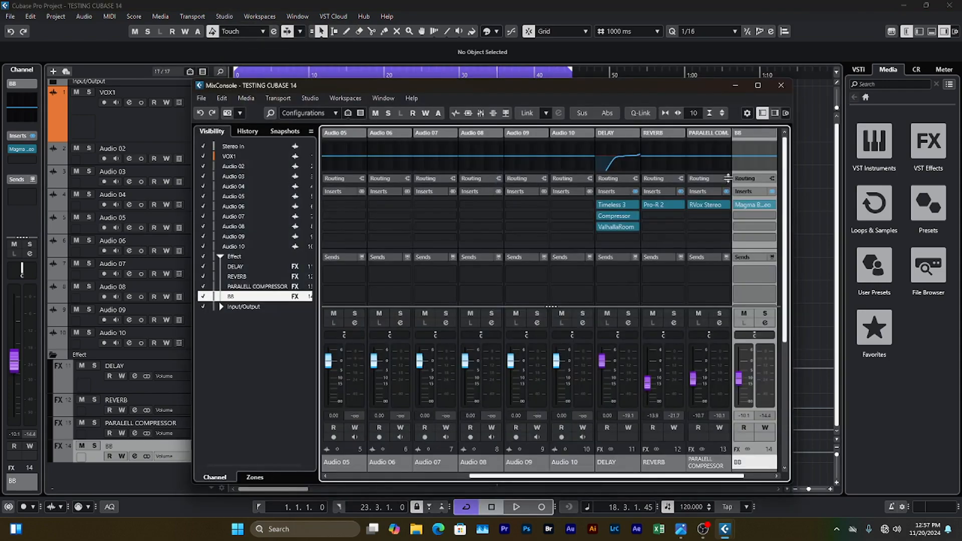
left_click(757, 86)
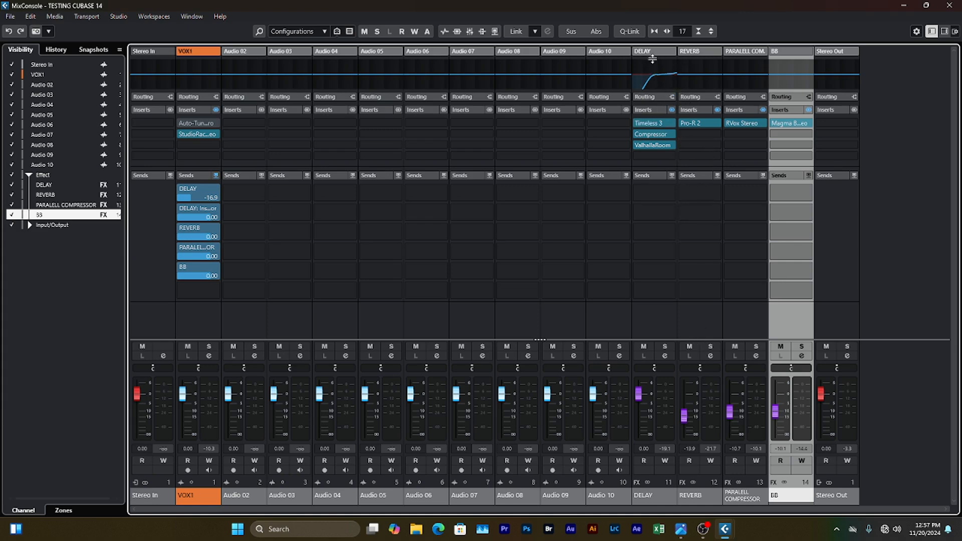
left_click_drag(661, 60, 242, 79)
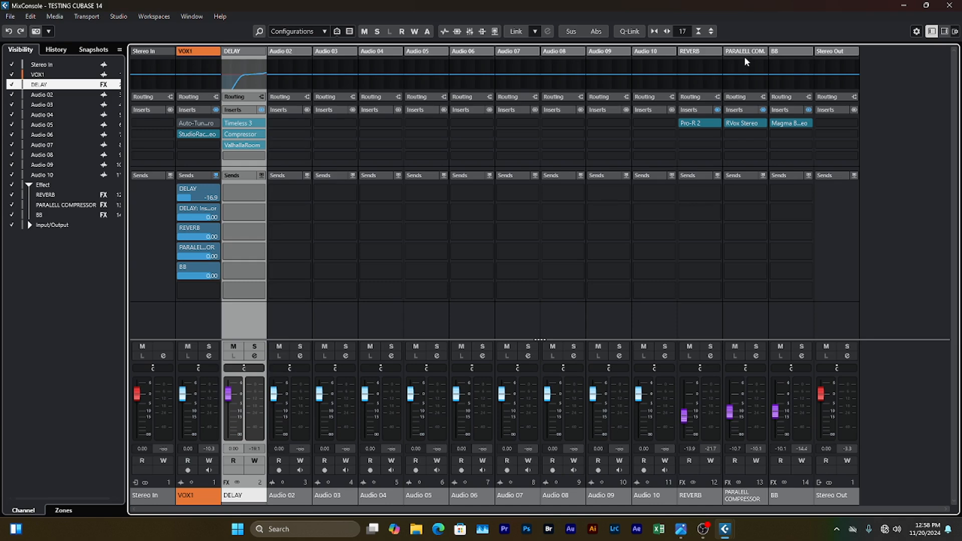
left_click_drag(700, 56, 257, 76)
left_click_drag(740, 55, 322, 75)
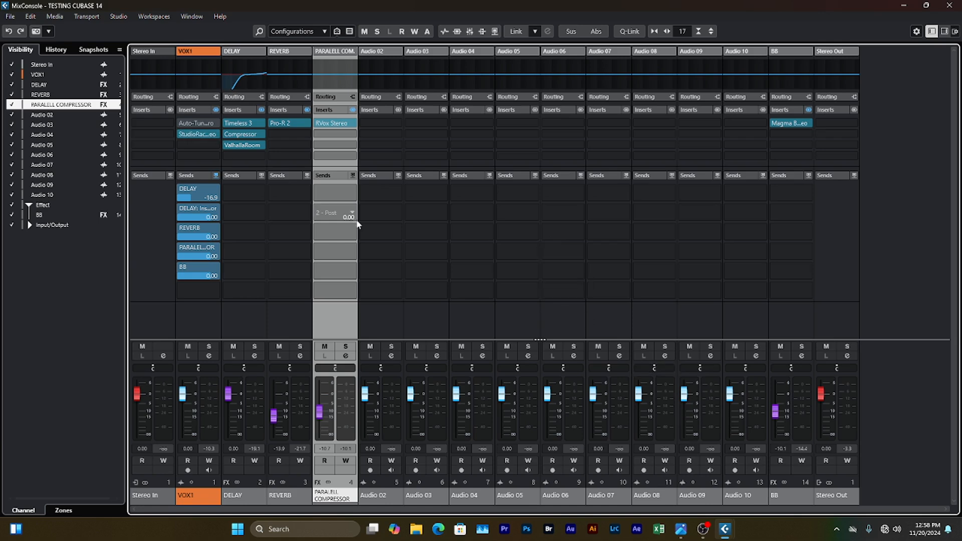
- Expand the Routing section in the MixConsole, select the VOX1 channel, and close the MixConsole
left_click(351, 122)
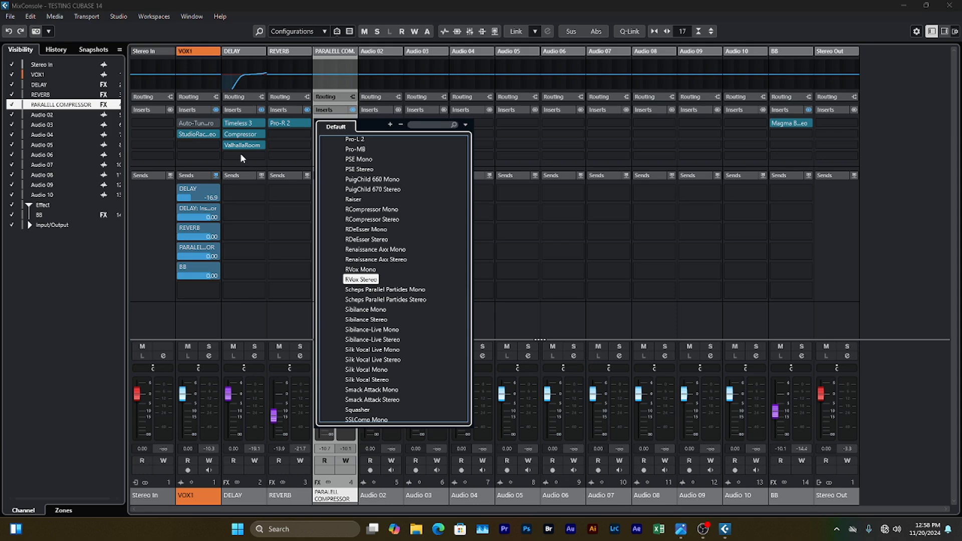
left_click(189, 64)
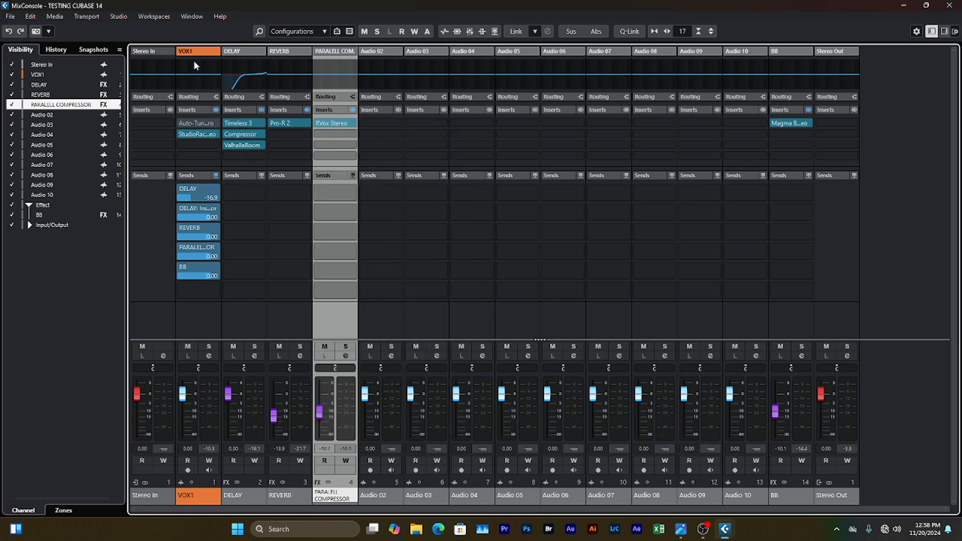
left_click(198, 65)
left_click(215, 97)
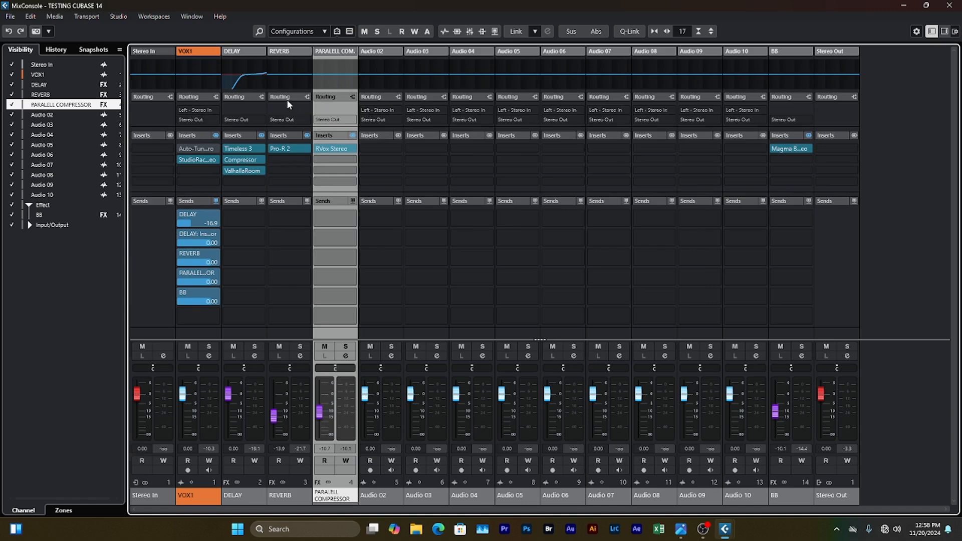
left_click(190, 59)
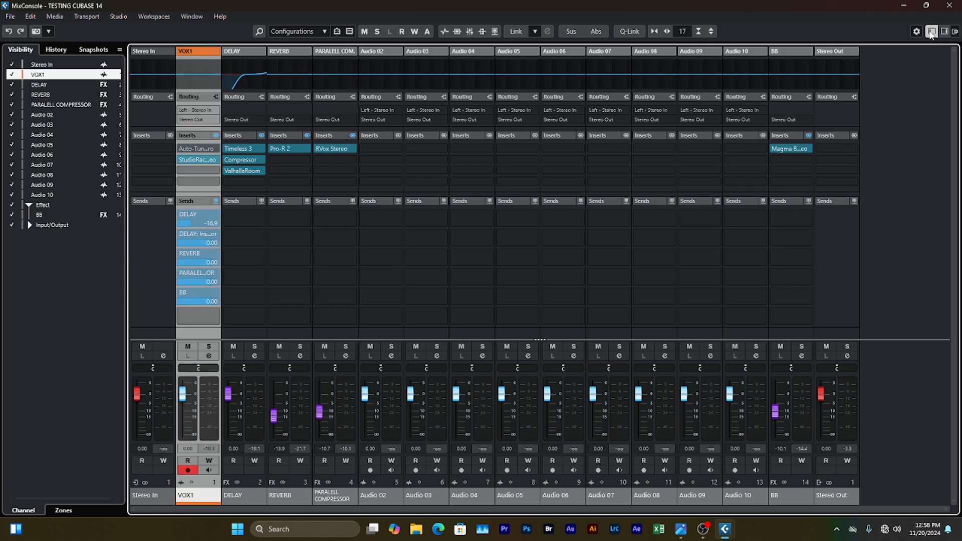
left_click_drag(875, 7, 873, 80)
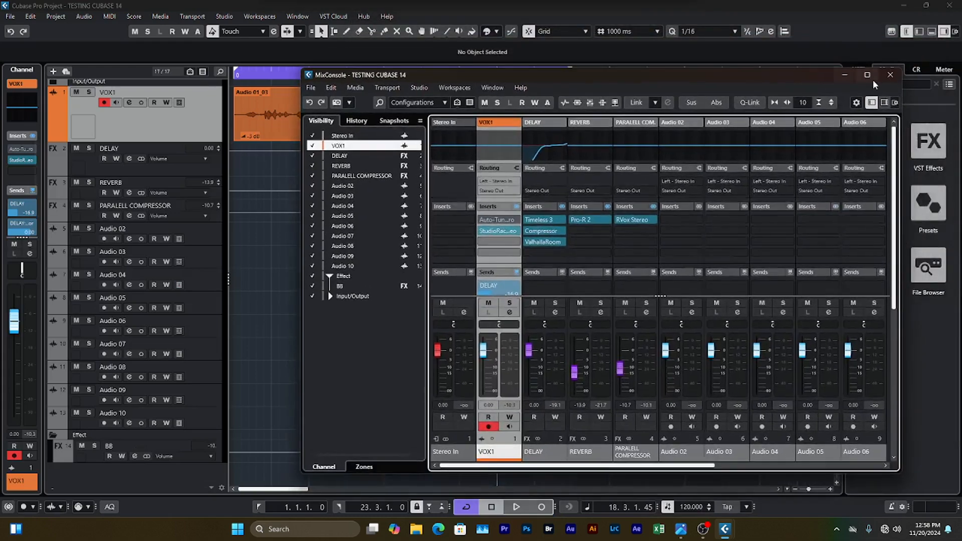
left_click(889, 77)
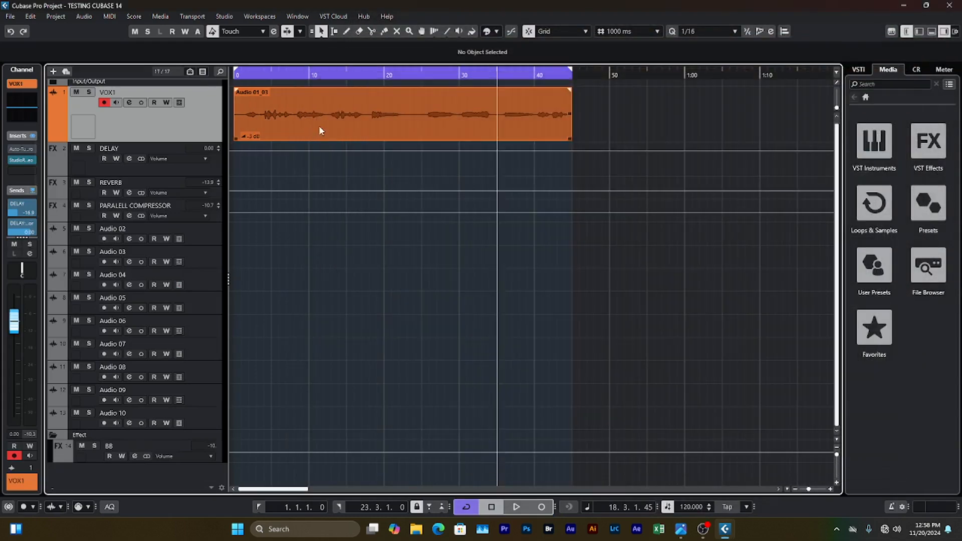
- Play the project from the start and reactivate the bypassed Auto-Tune Pro insert in VOX1's channel settings
left_click(236, 76)
key("space")
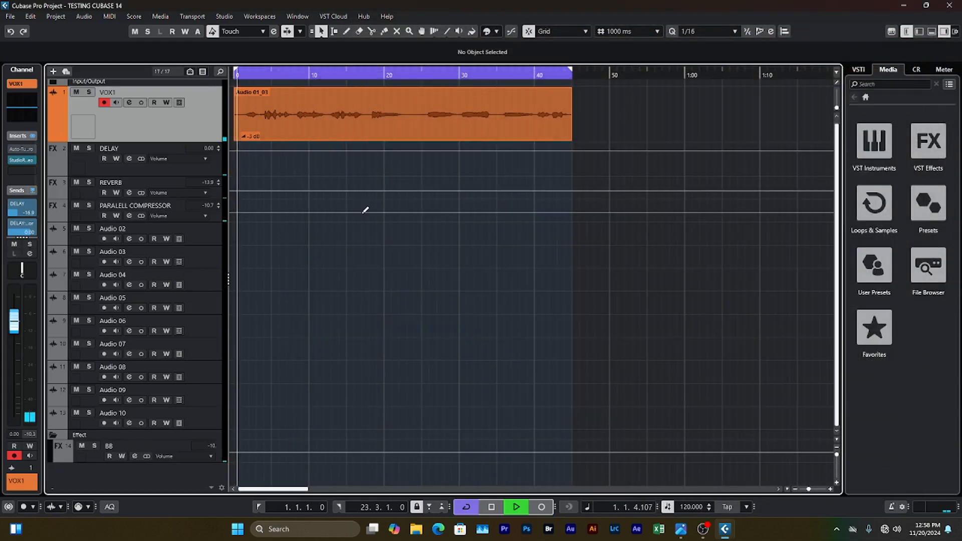
left_click(129, 102)
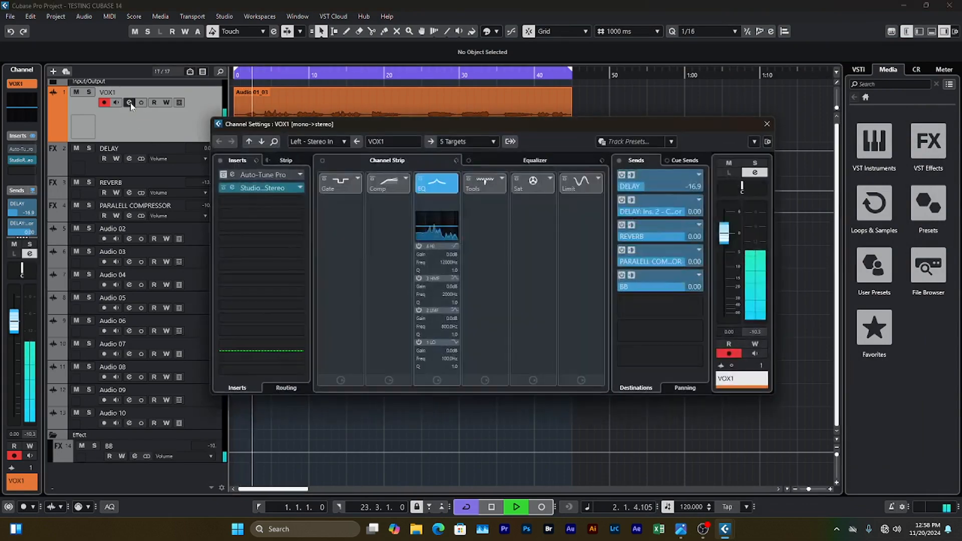
left_click_drag(529, 125, 550, 122)
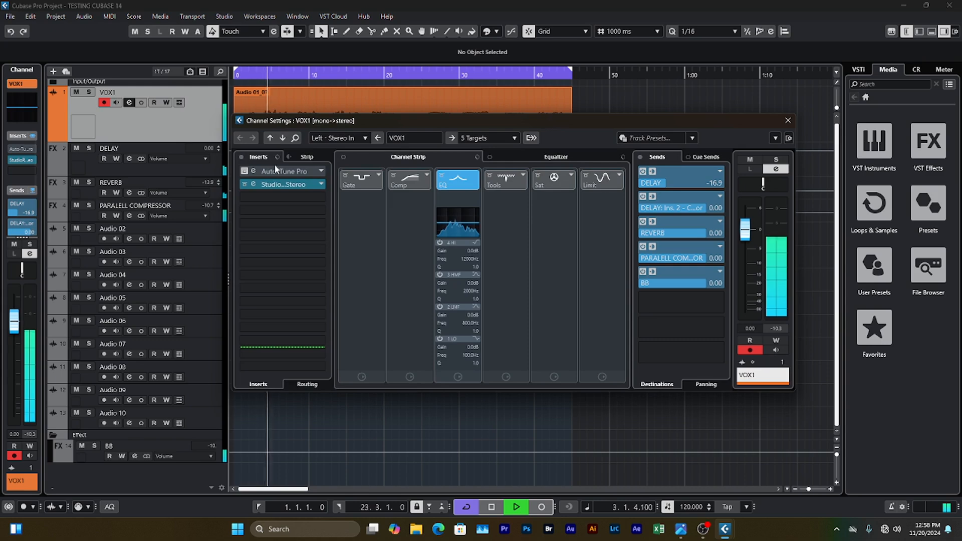
left_click(253, 181)
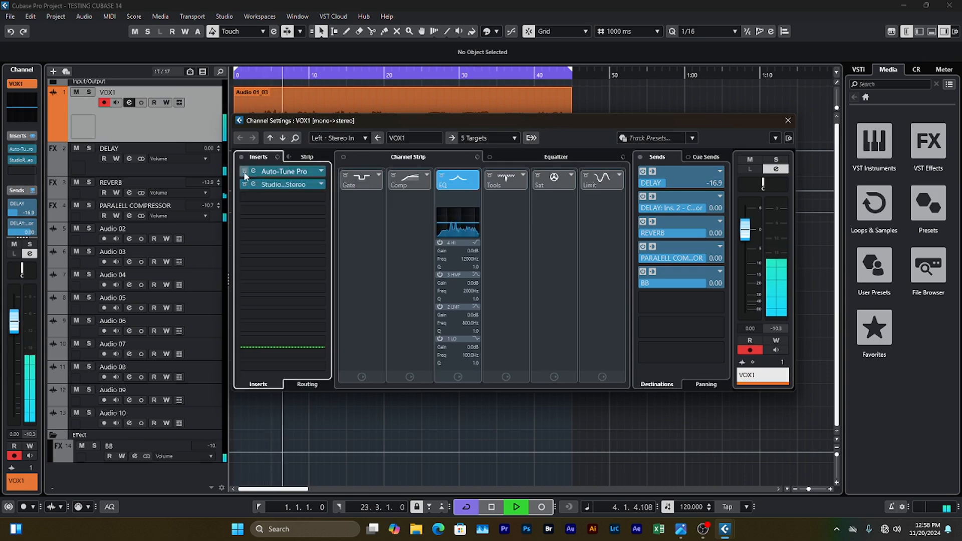
- Open VOX1's Auto-Tune Pro during playback, review its main and Vibrato settings, and close the plug-in
left_click(279, 171)
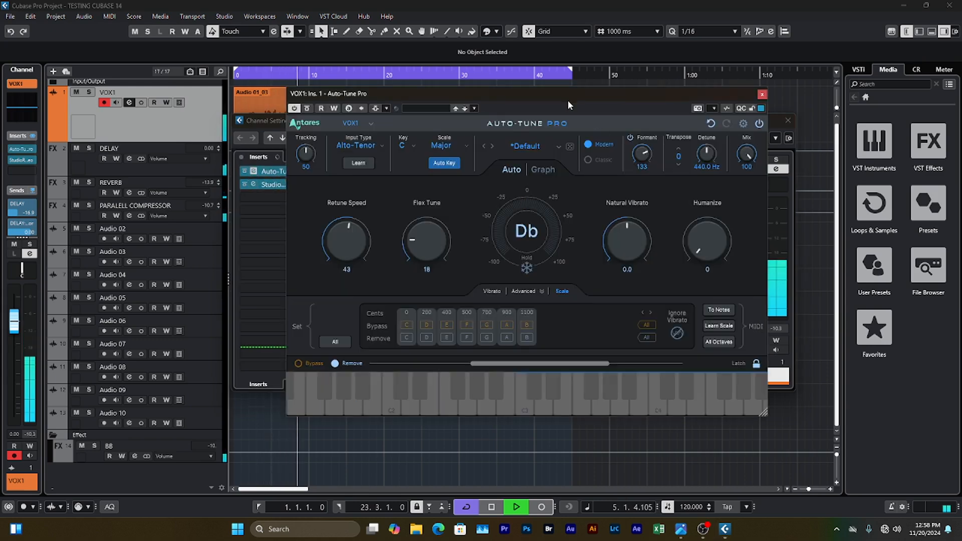
left_click_drag(556, 100, 532, 97)
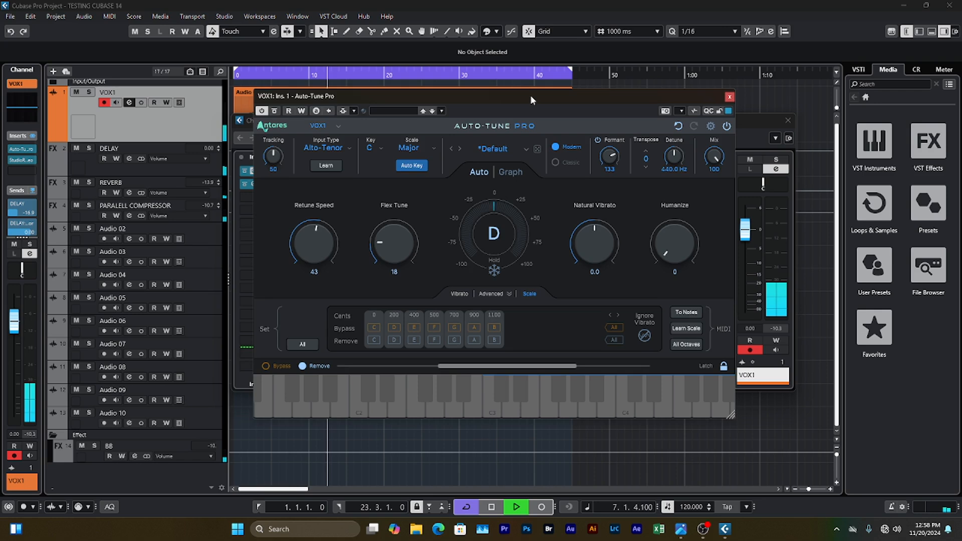
left_click_drag(531, 95, 530, 98)
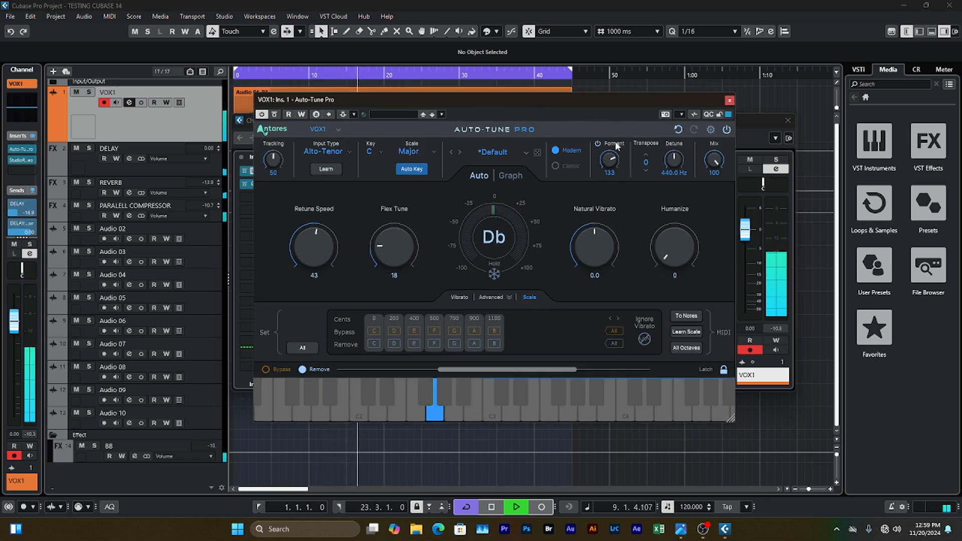
left_click(460, 297)
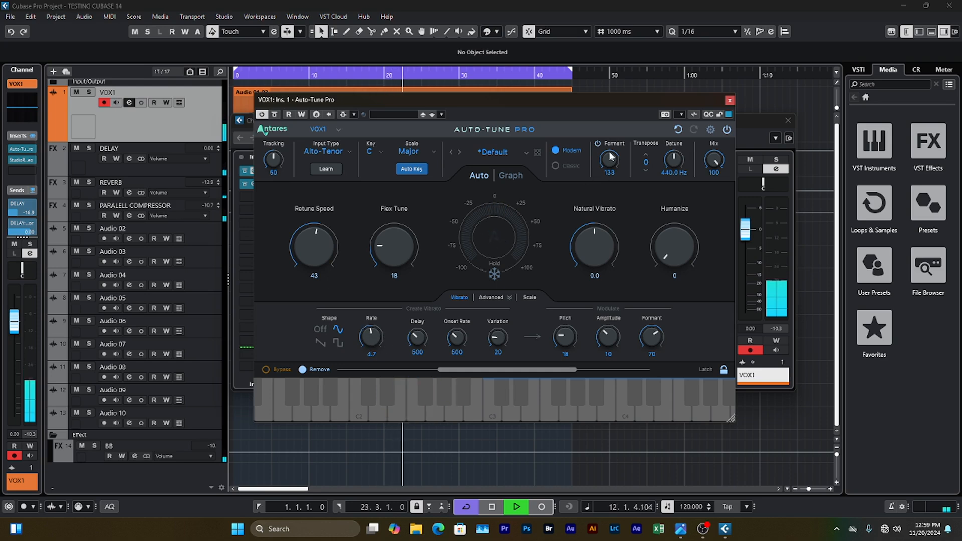
left_click_drag(558, 101, 593, 96)
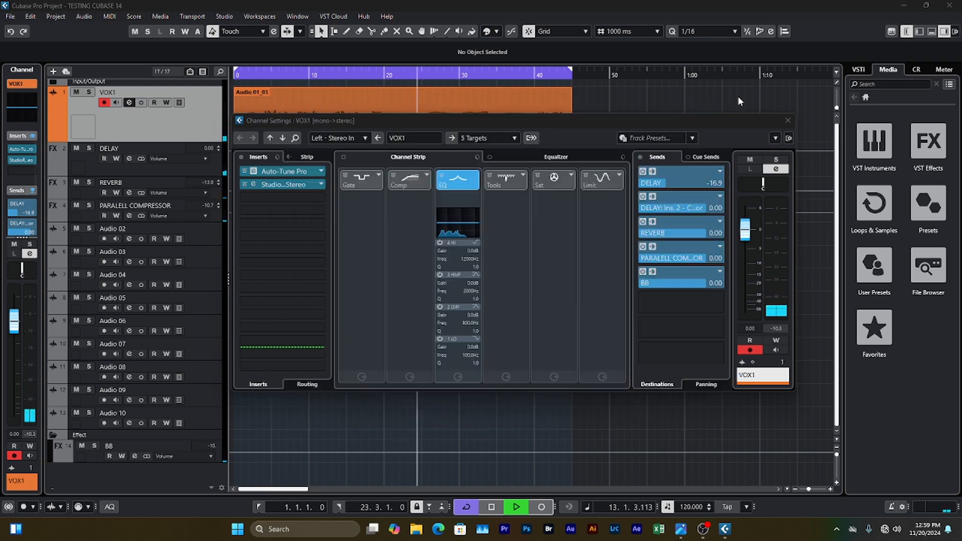
left_click(738, 97)
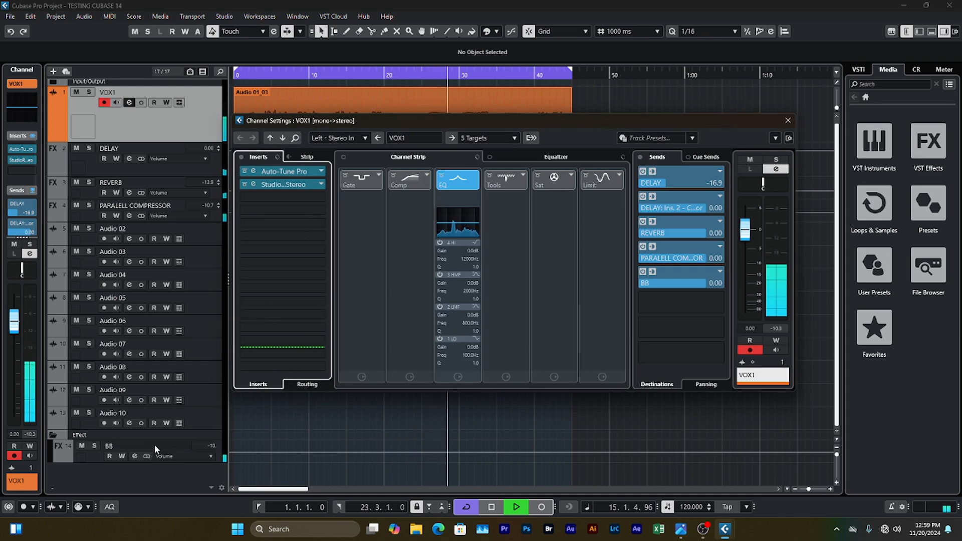
- Open the DELAY channel's Timeless 3 insert during playback, check its Feedback control, and close the plug-in
left_click(209, 234)
left_click(125, 167)
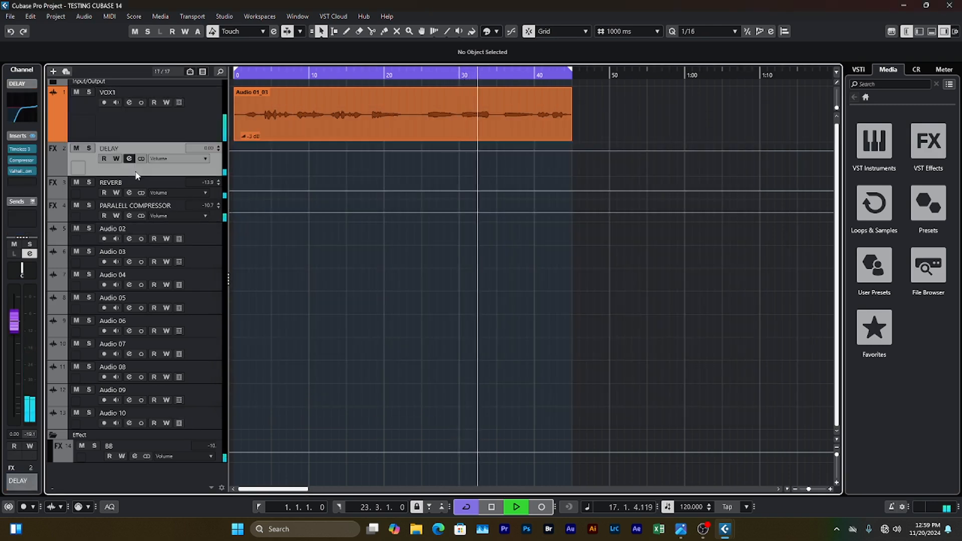
left_click(129, 159)
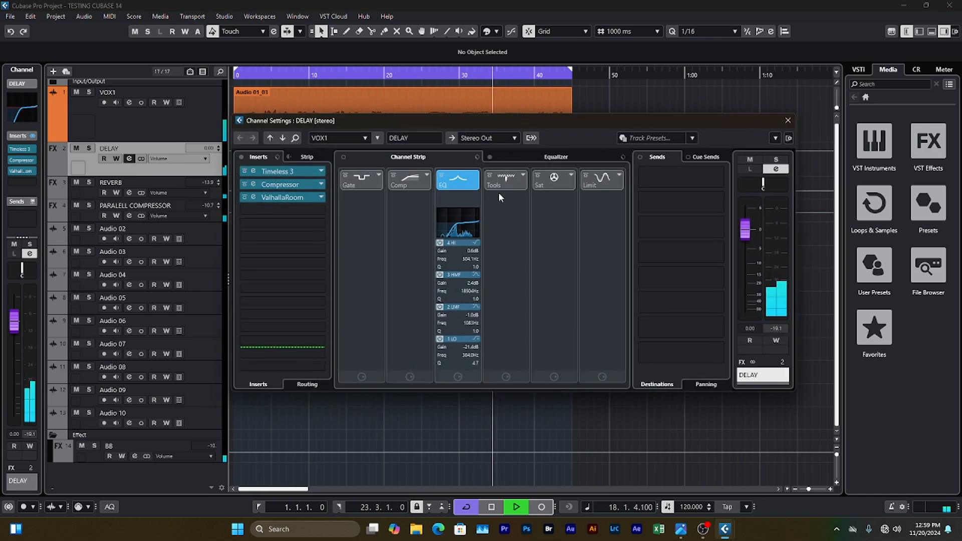
left_click(275, 173)
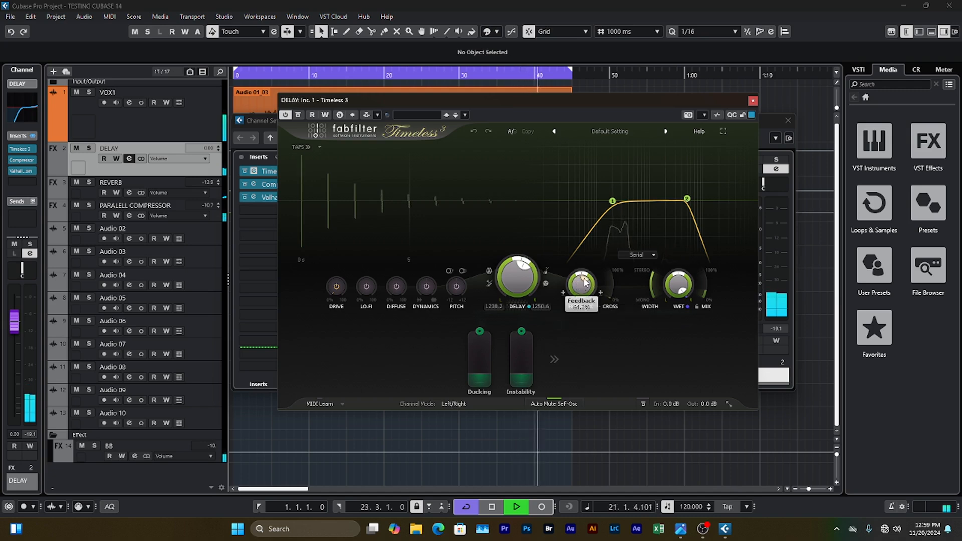
left_click_drag(588, 284, 588, 283)
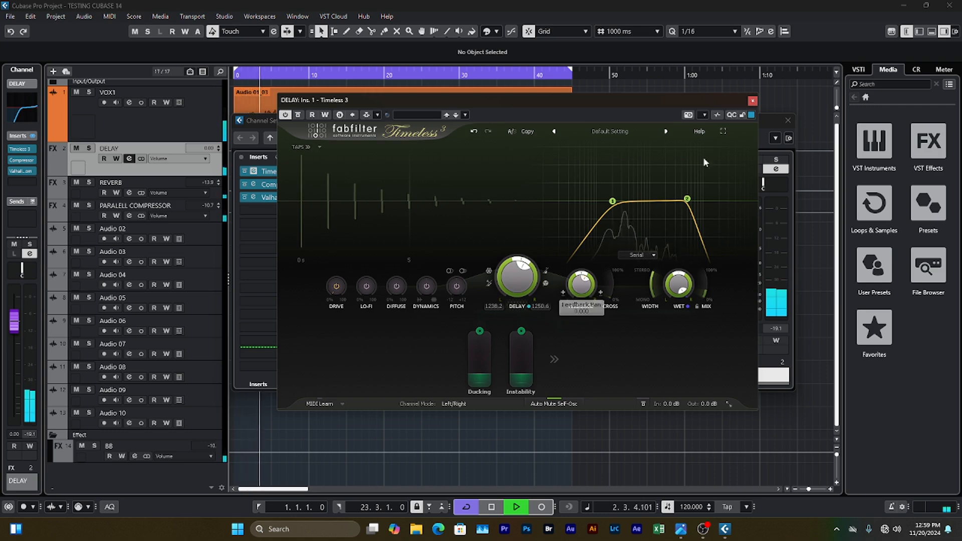
left_click(752, 102)
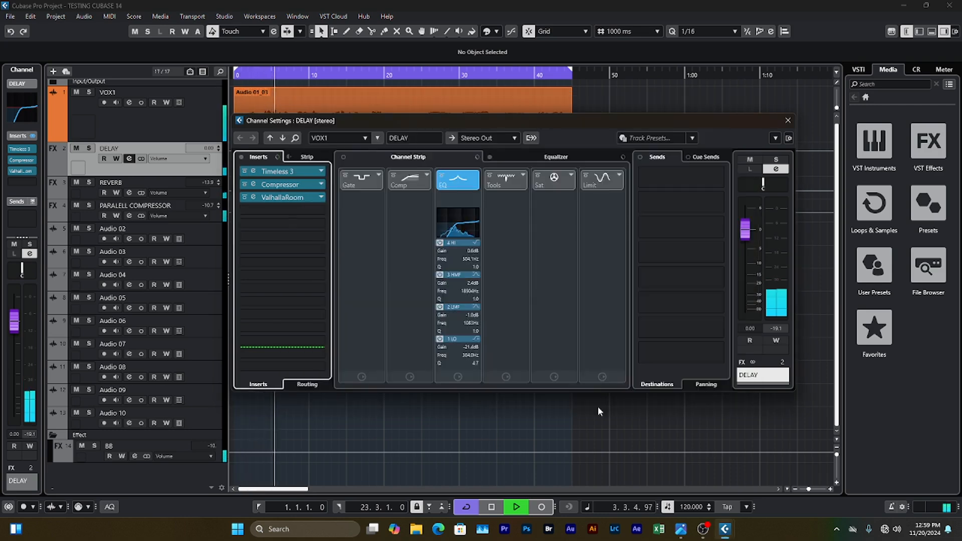